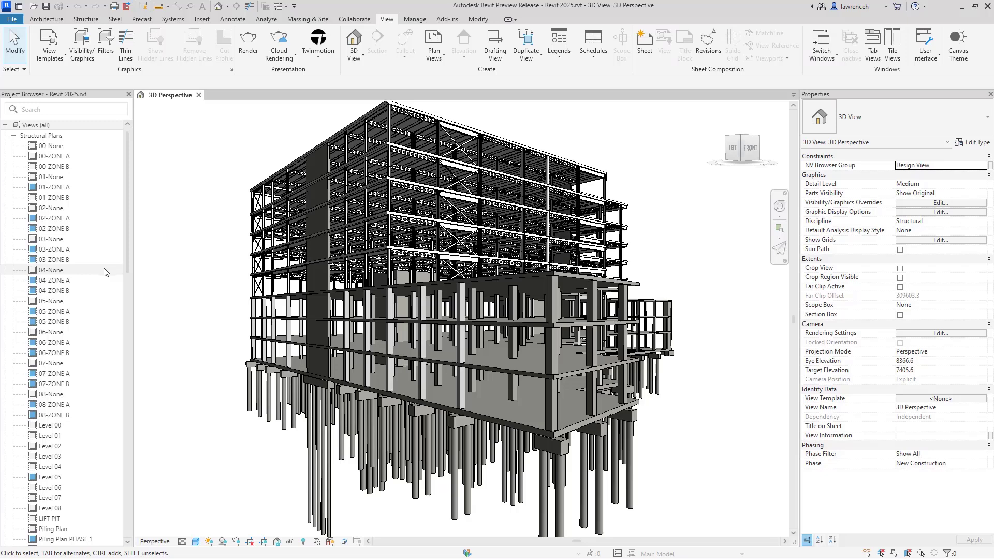
Open the TOF structural plan and the 3D REBAR view.
scroll(106, 278, down, 5)
scroll(106, 279, down, 1)
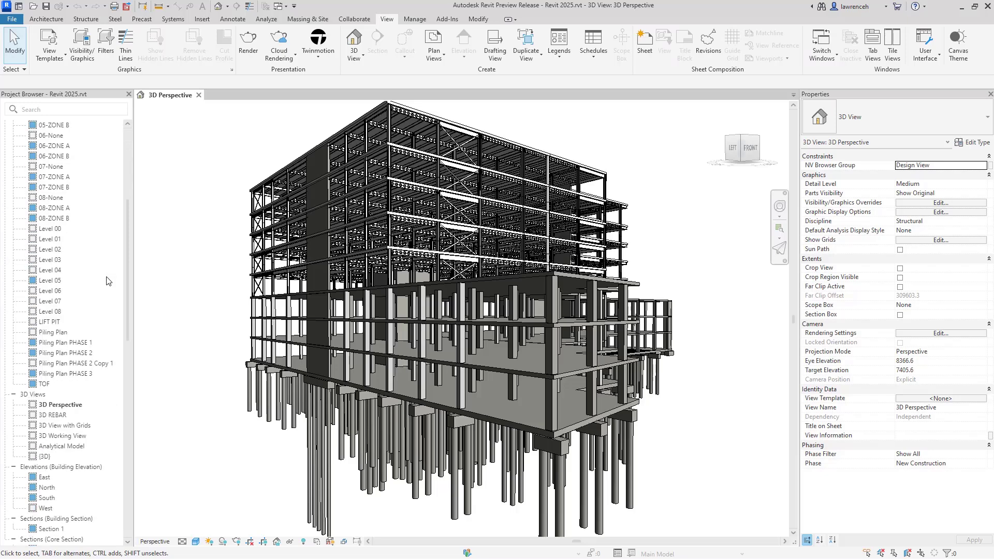
double_click(45, 384)
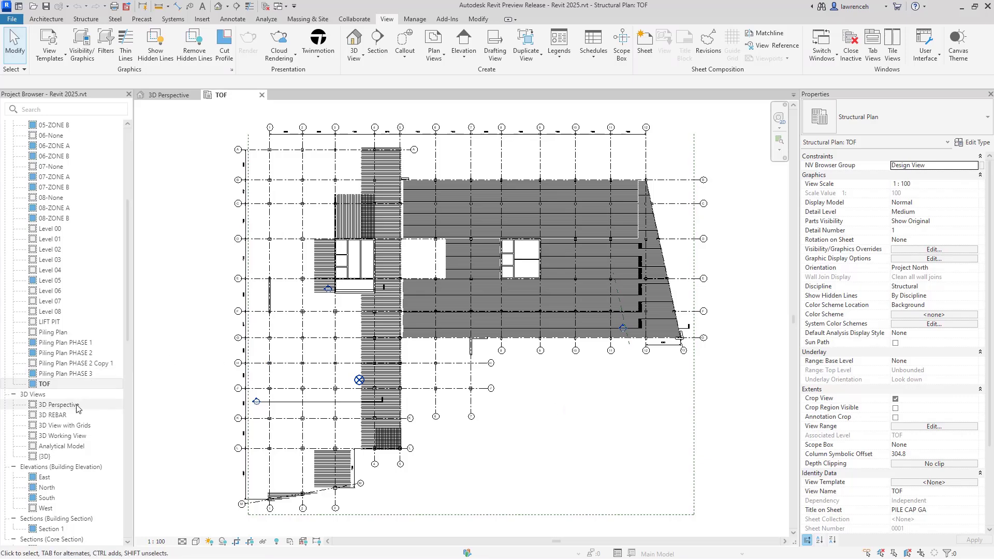
click(56, 416)
double_click(55, 416)
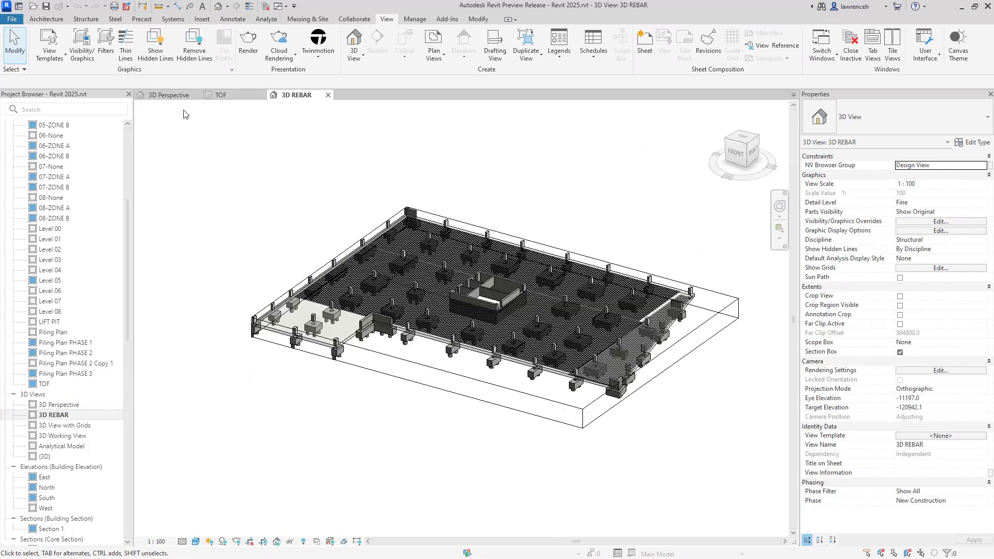
Close the 3D Perspective view and tile the 3D REBAR and TOF views side by side, with TOF active.
click(173, 96)
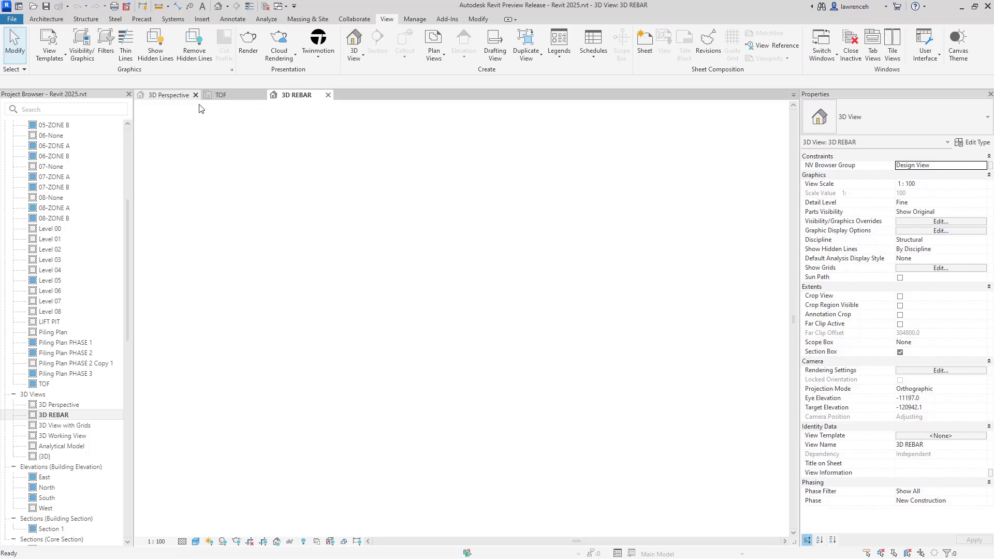
key(w)
key(t)
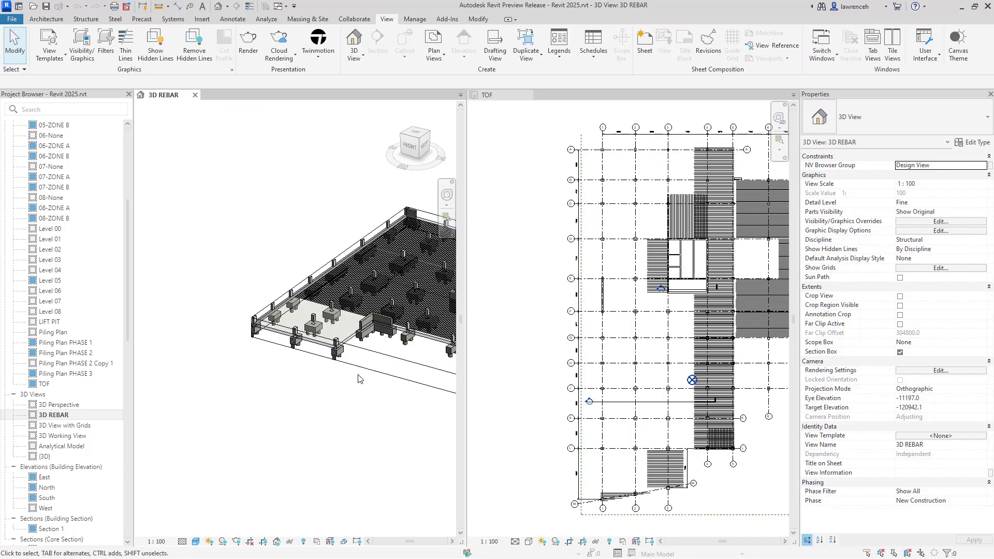
scroll(269, 315, up, 3)
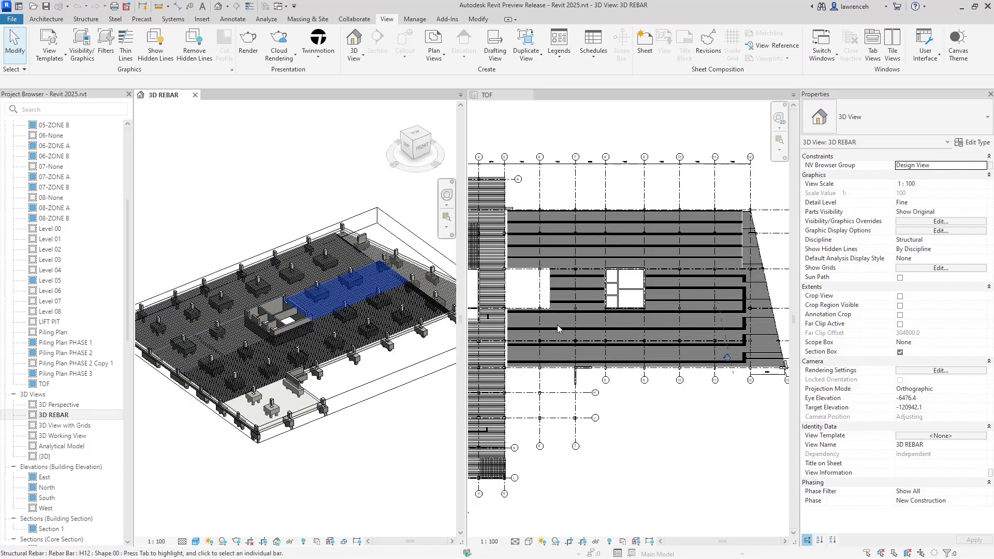
click(688, 252)
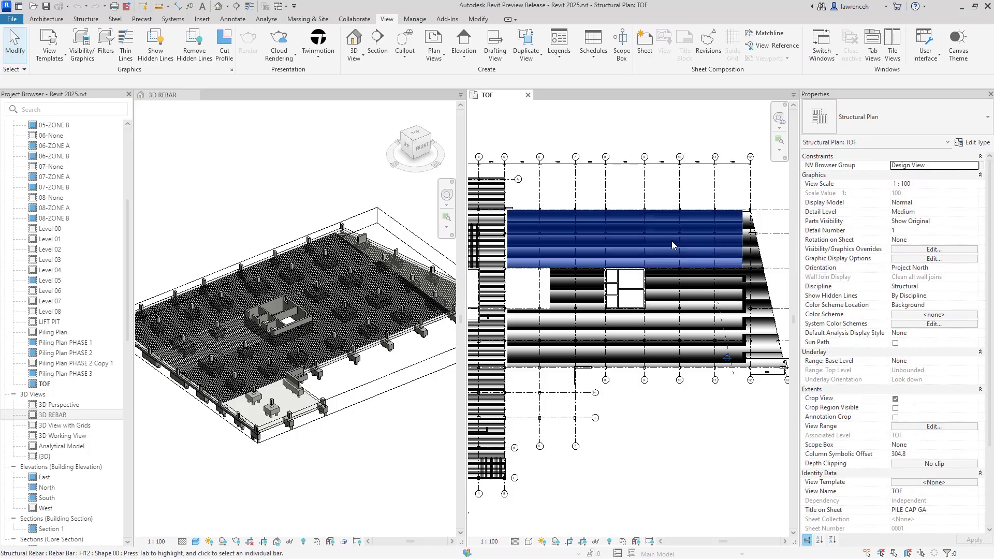
key(Tab)
key(Tab)
middle_drag(686, 450, 694, 448)
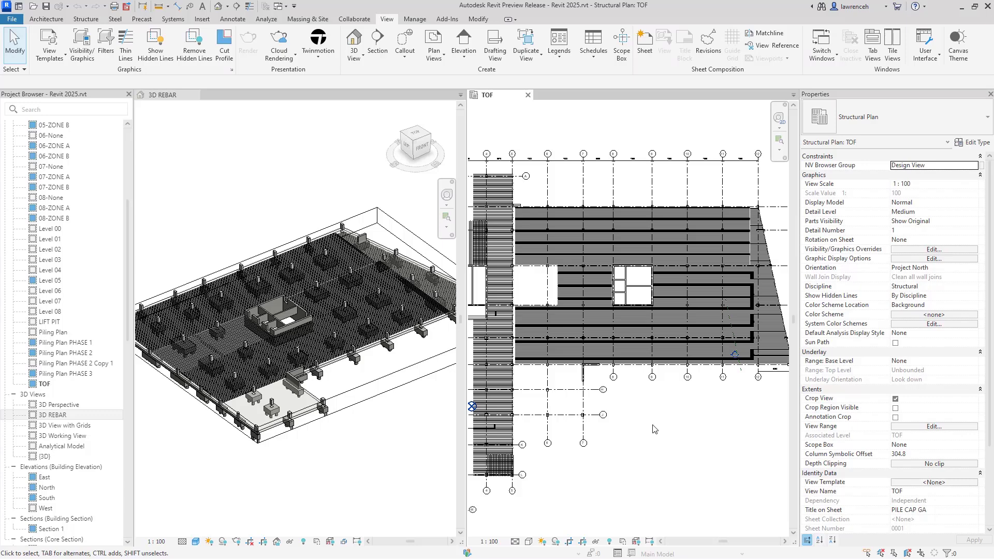
Examine the category and Maximum Bar Length rule of the RebarLengthCheck filter from the TOF plan's visibility overrides.
key(v)
key(g)
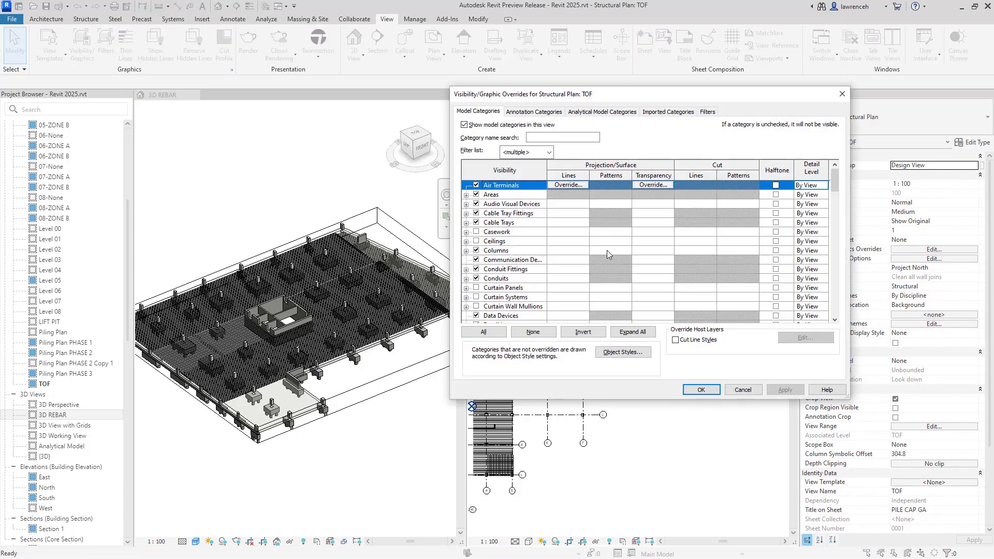
click(707, 112)
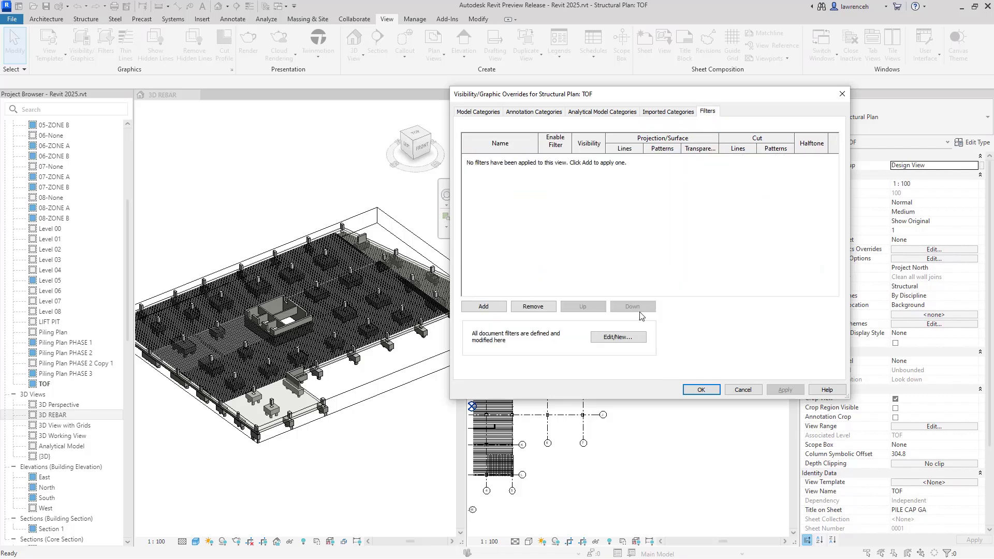
click(630, 338)
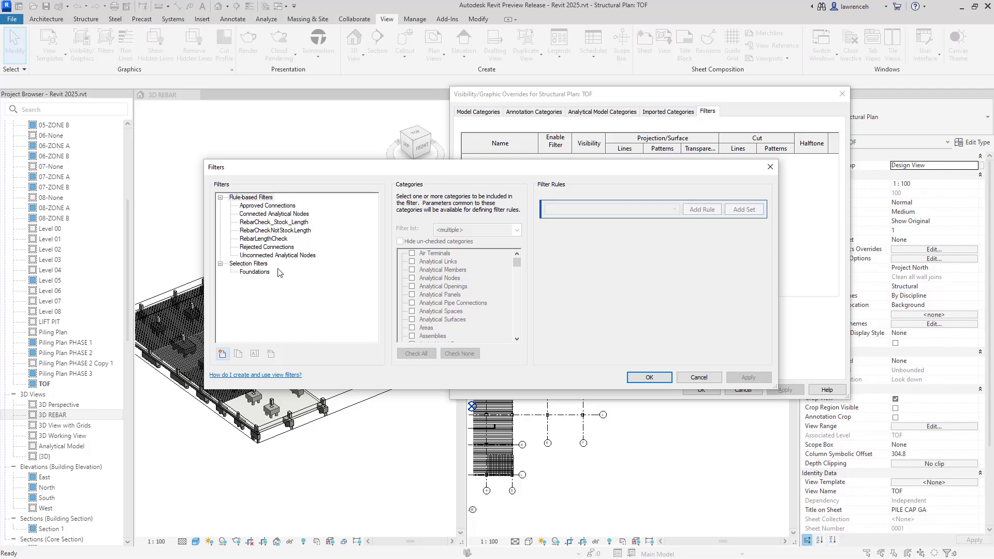
click(249, 240)
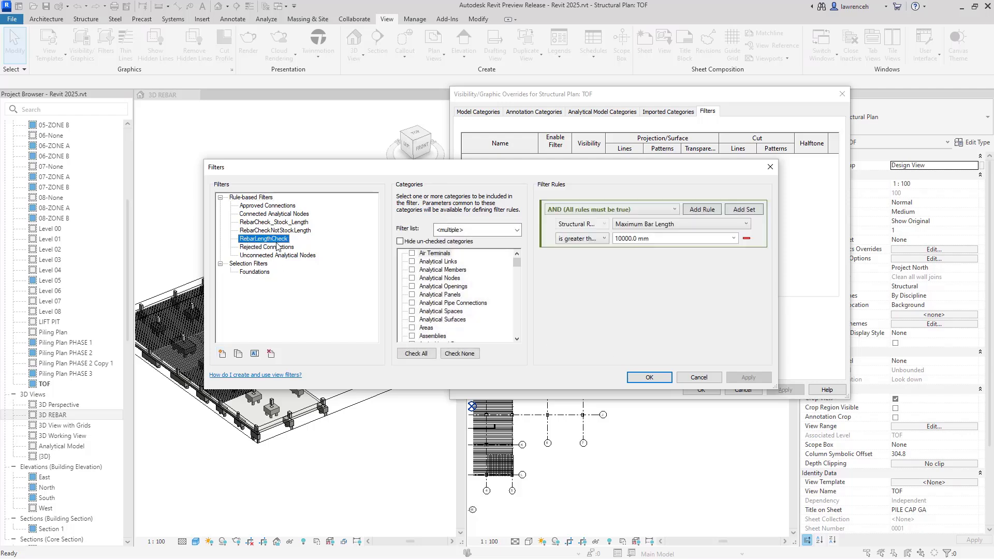
drag(517, 263, 516, 325)
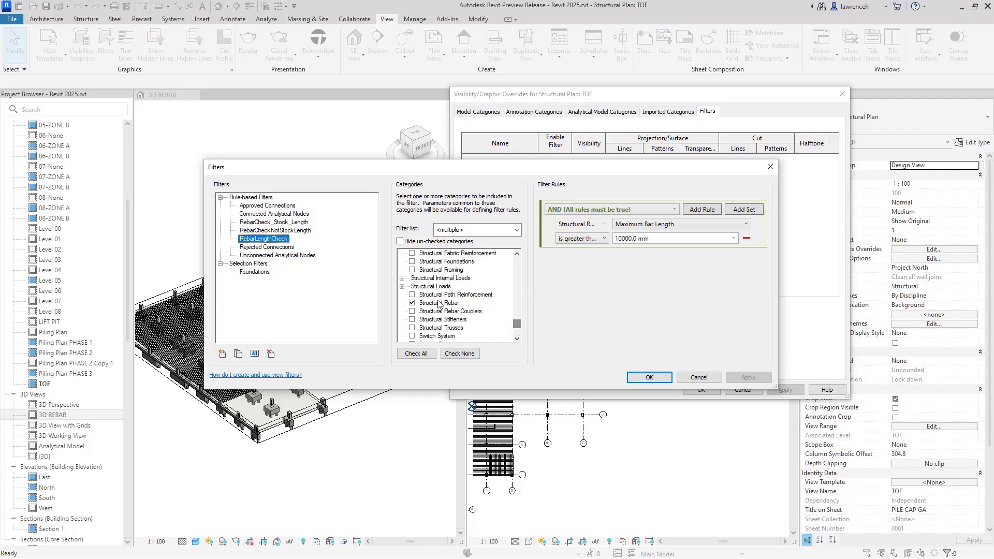
click(438, 303)
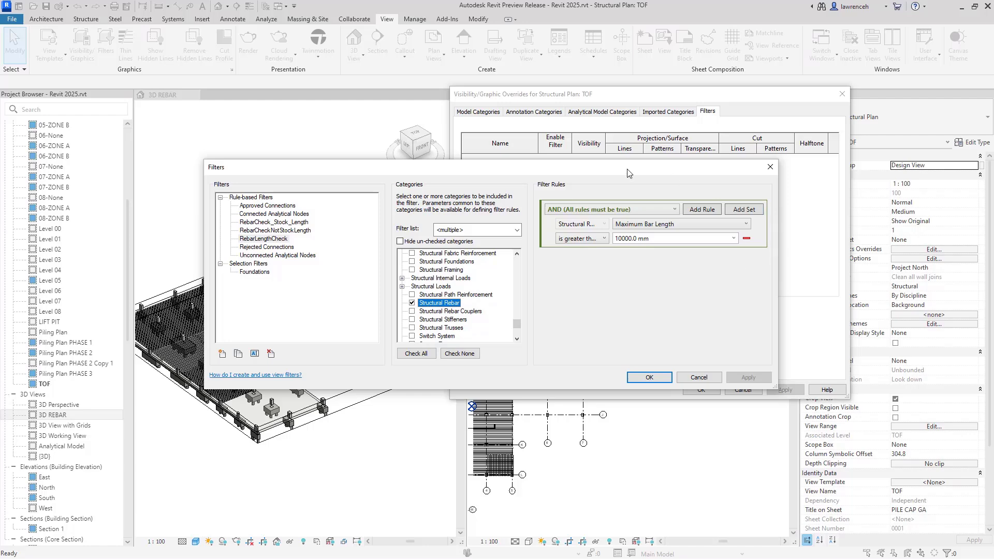
click(687, 224)
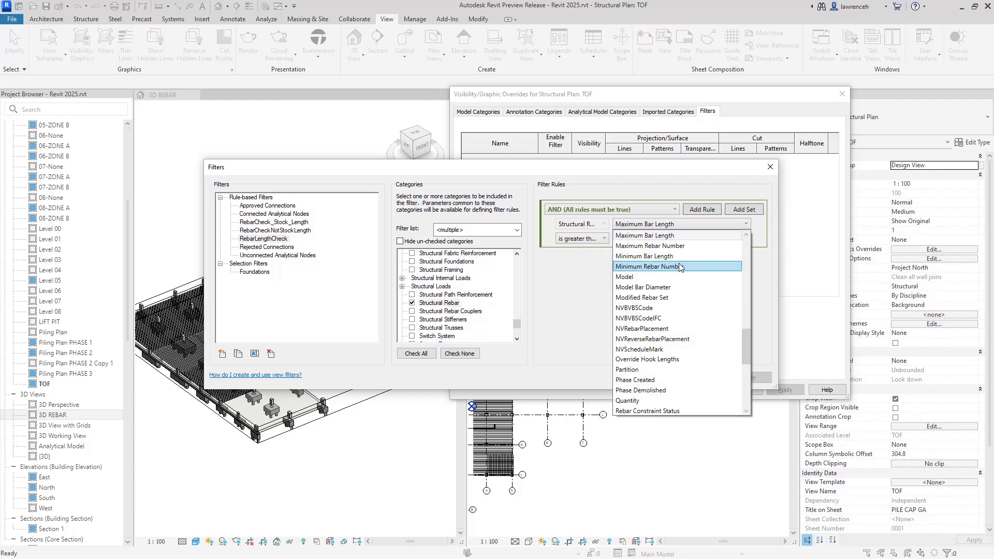
scroll(680, 267, up, 1)
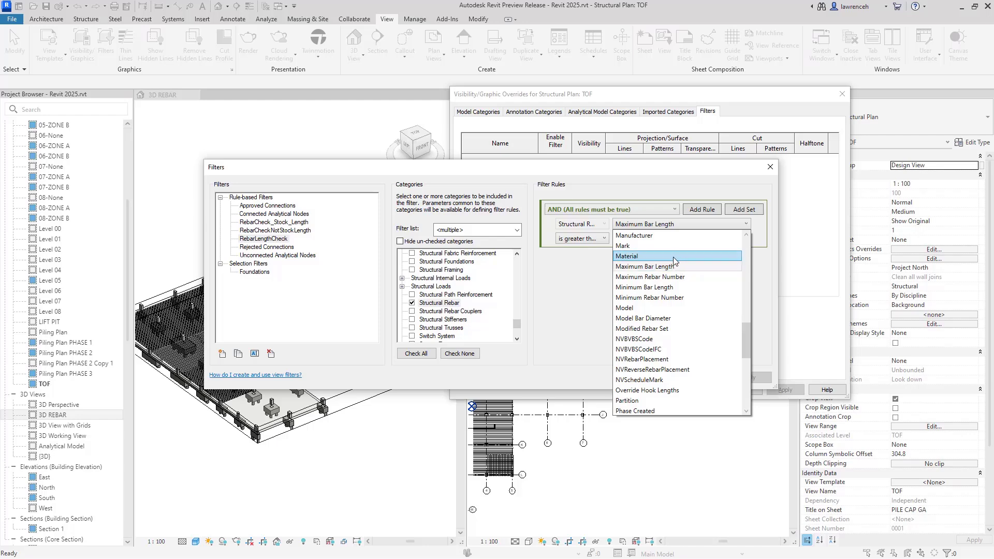
click(569, 302)
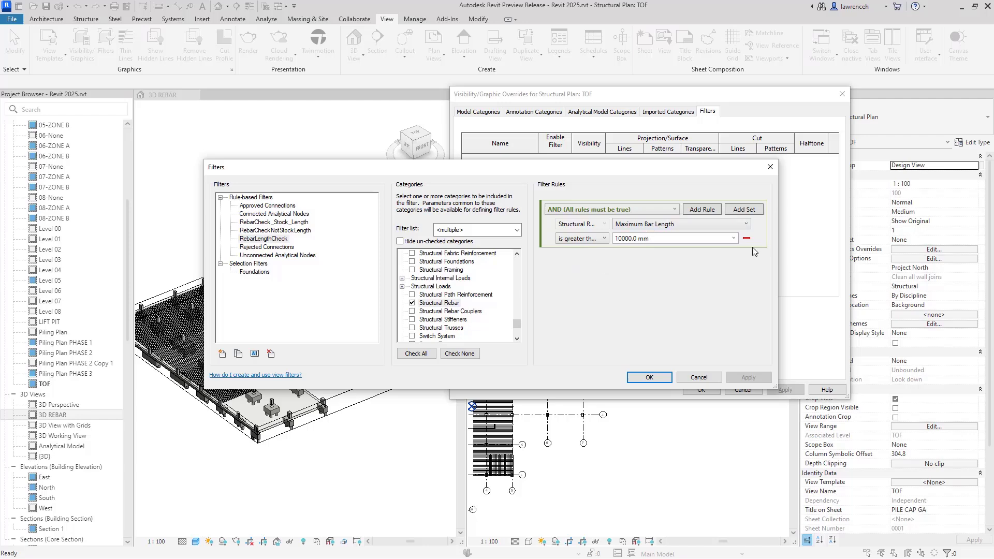
click(650, 377)
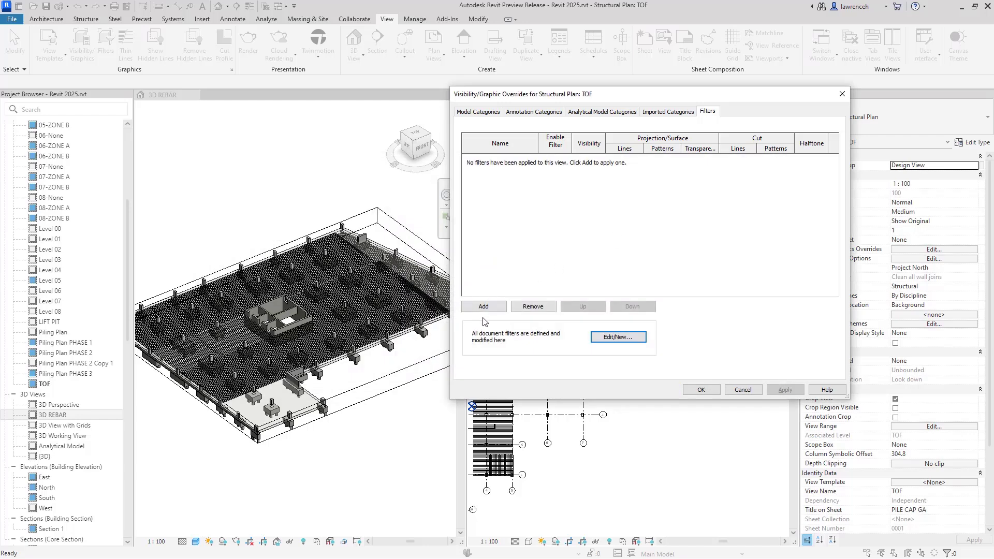
Add the RebarLengthCheck filter to the TOF plan.
click(484, 307)
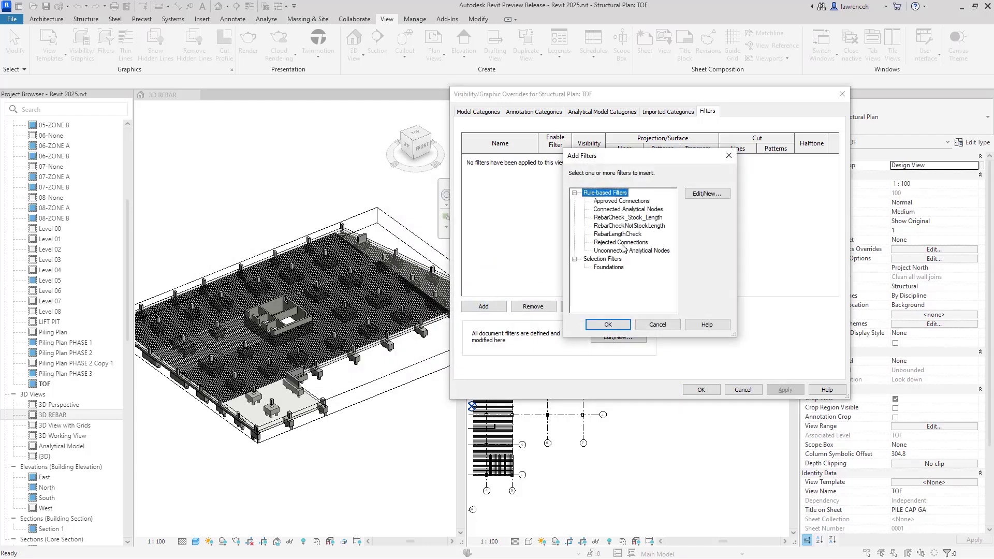
click(619, 234)
click(607, 325)
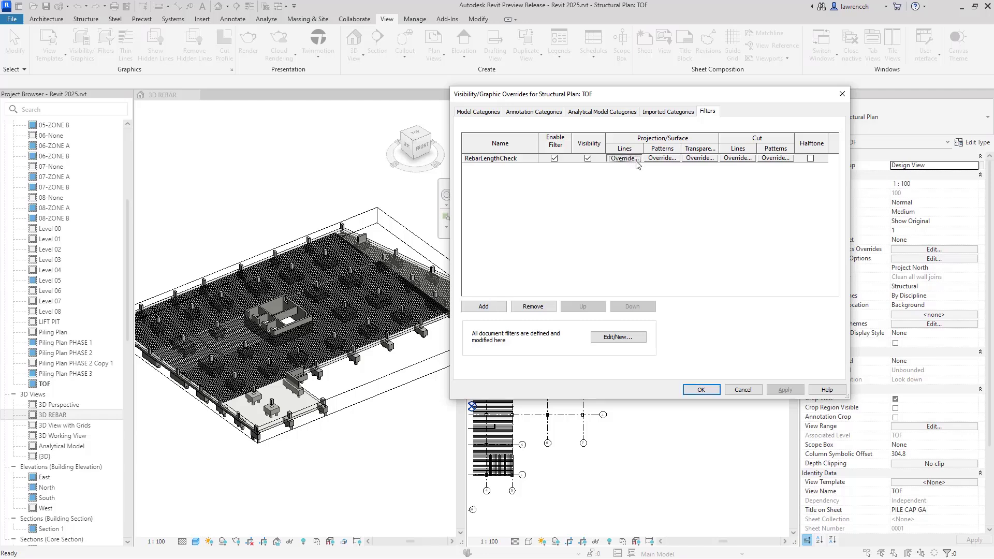
Override the RebarLengthCheck filter's projection line colour to Red and apply it to the plan.
click(623, 157)
click(655, 241)
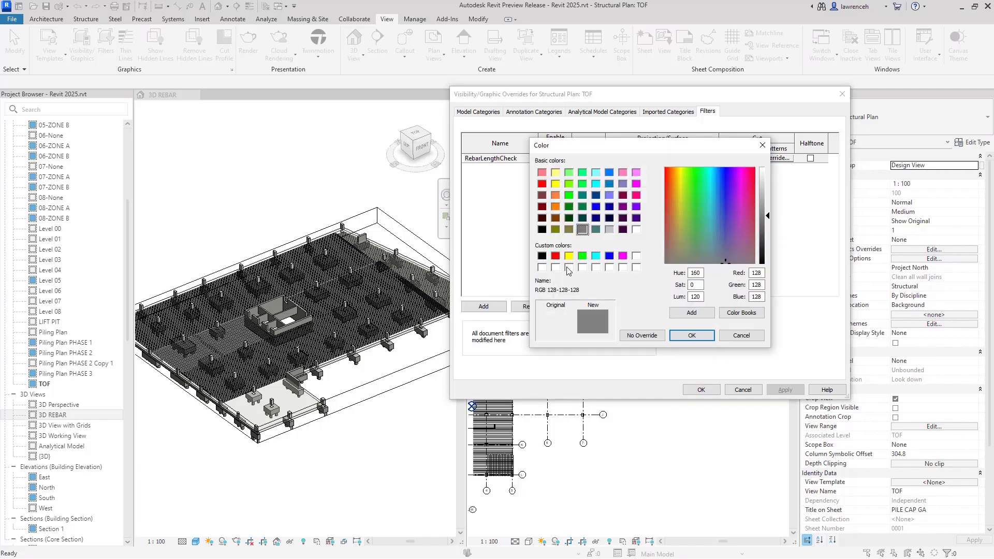
click(555, 256)
click(712, 339)
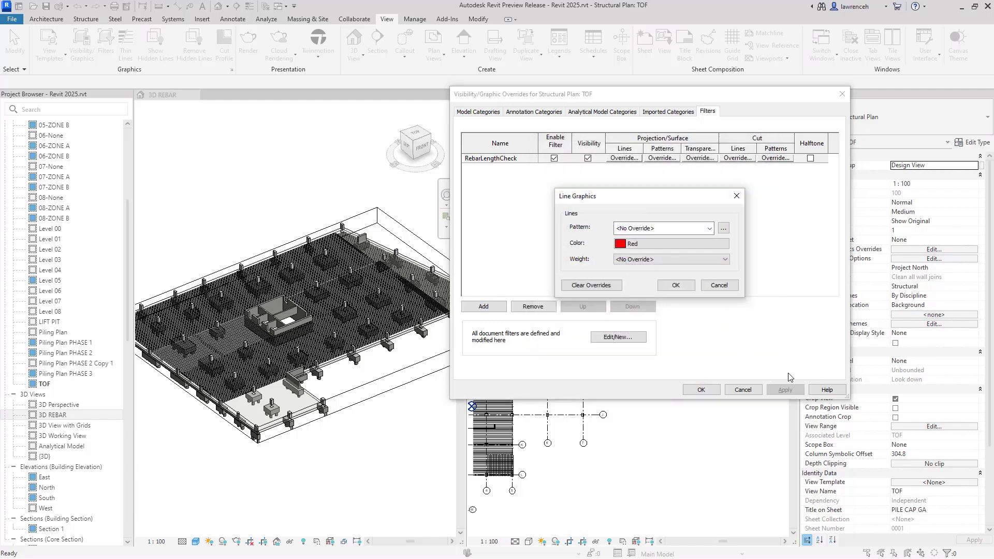
click(673, 285)
click(784, 390)
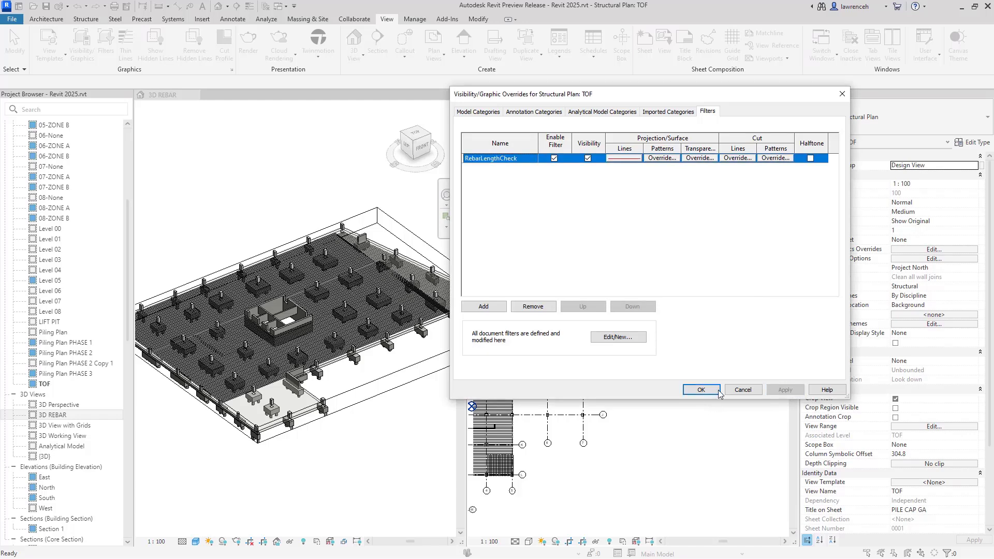
click(700, 390)
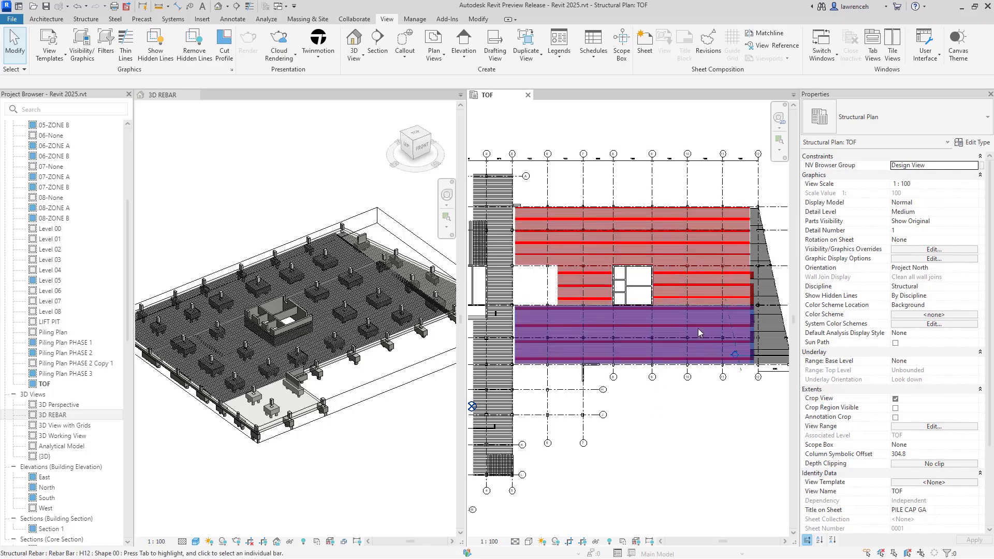
Select all rebar sharing a host with the upper rebar set in the TOF plan and start splicing it.
click(705, 239)
right_click(705, 239)
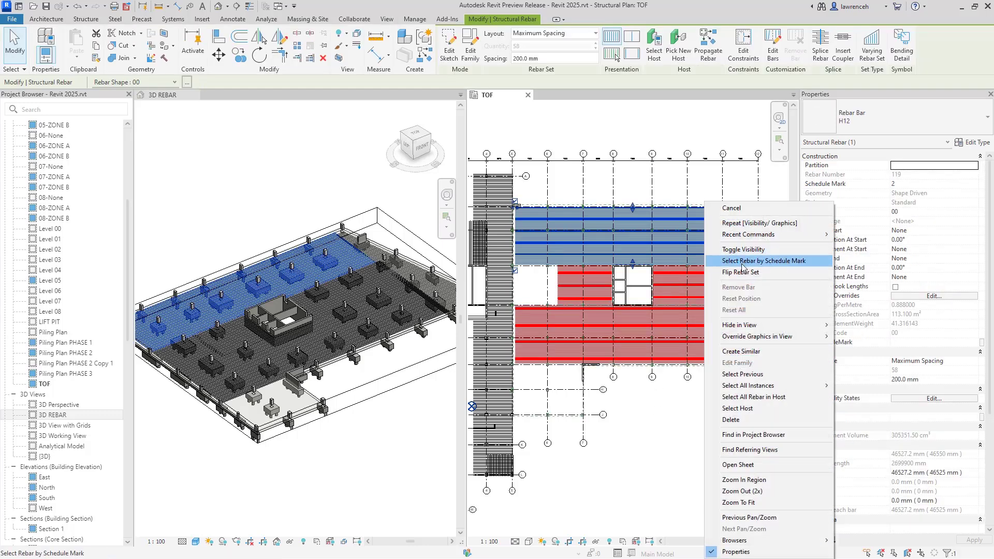
click(753, 397)
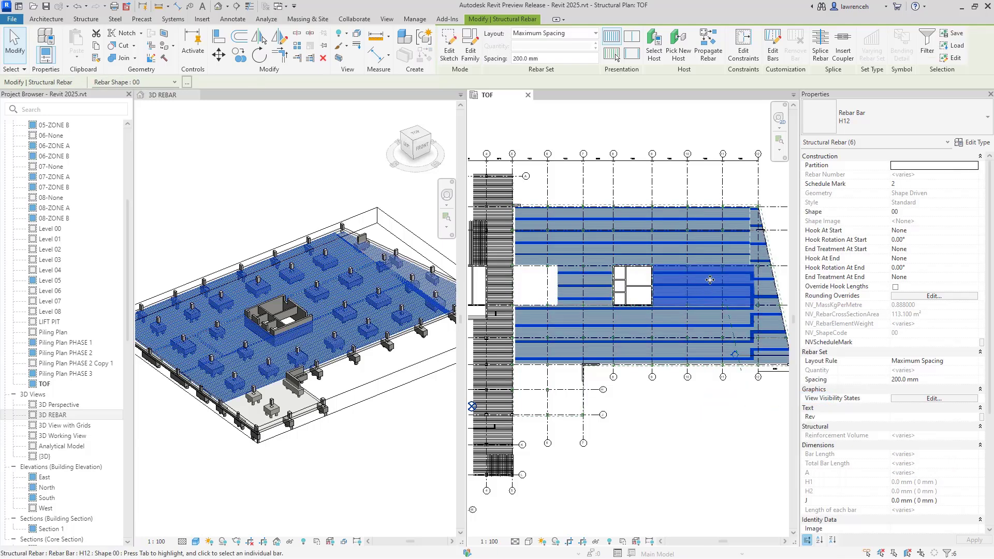
click(821, 53)
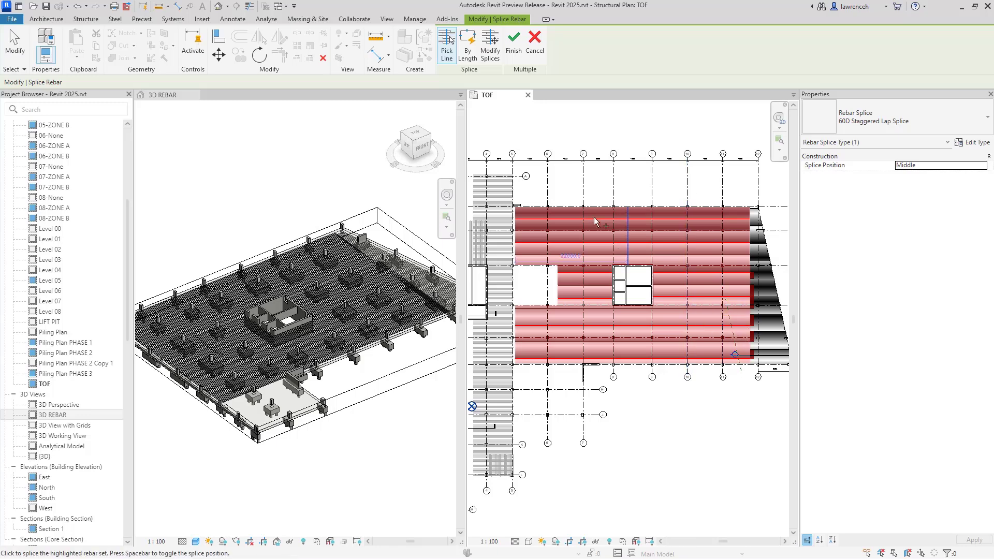
Splice the upper rebar set by length with a 10000 mm maximum, a 1000 mm minimum and the run-out at Start.
click(471, 55)
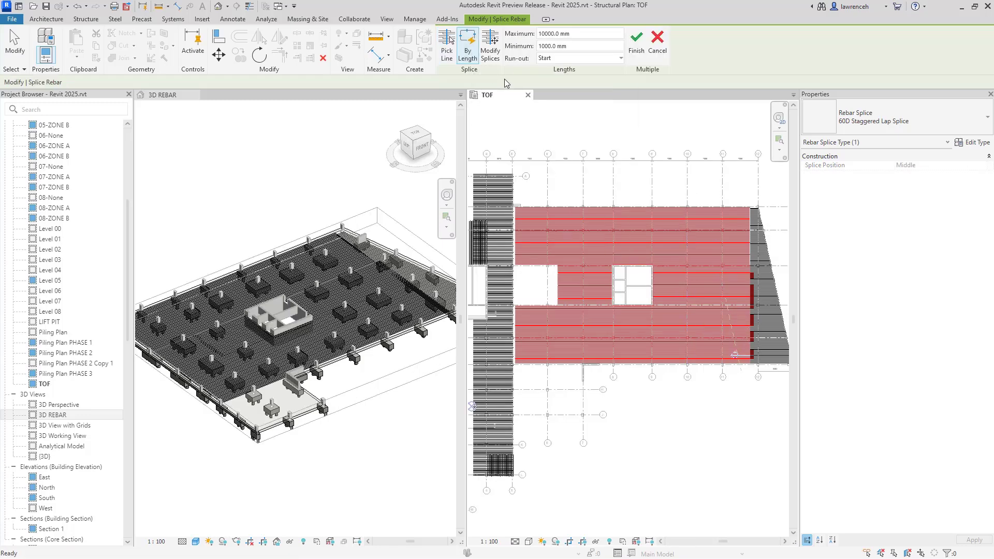
click(579, 37)
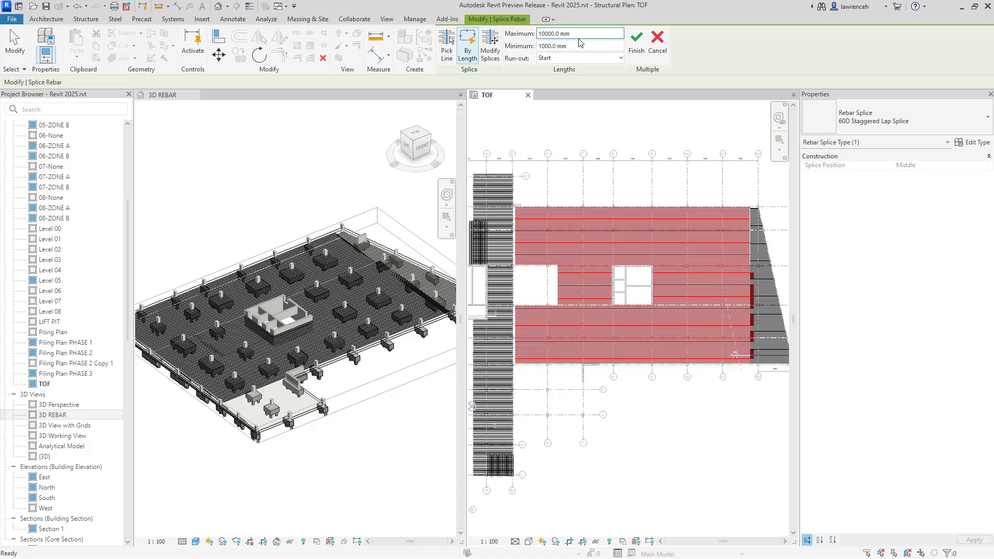
click(468, 52)
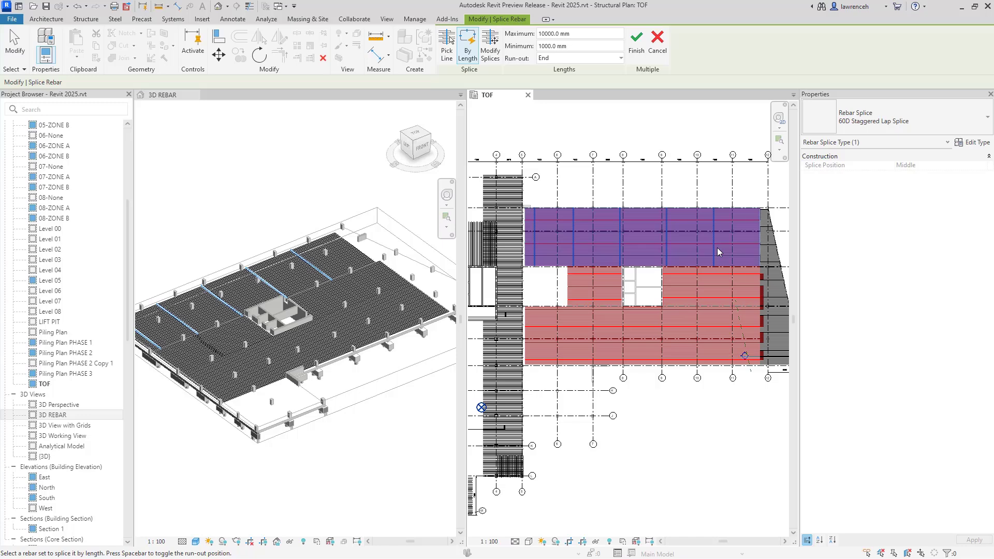
key(space)
key(space)
key(space)
key(space)
key(space)
key(space)
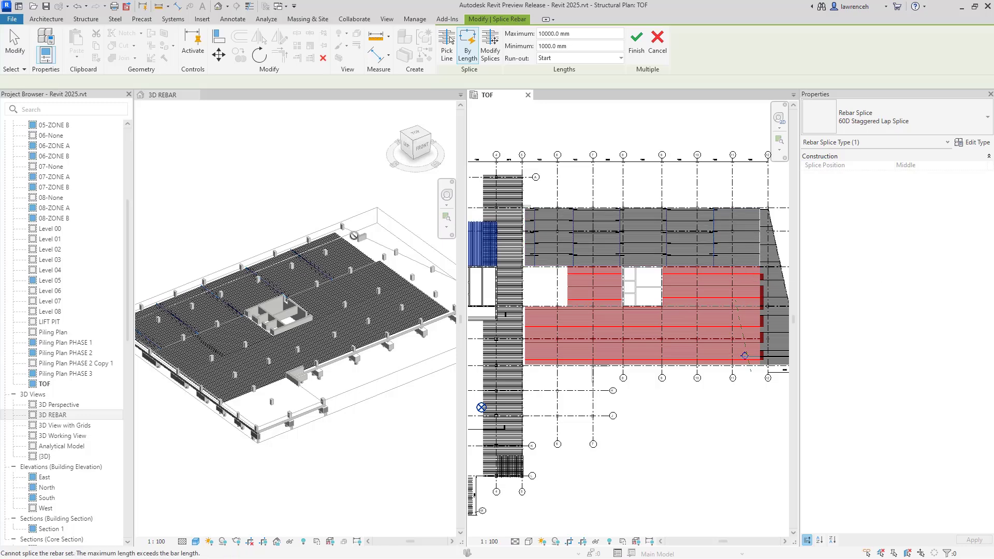
Examine the spliced bars in 3D and review the 60D Staggered Lap Splice type's shift, stagger length and lap length parameters.
scroll(219, 211, up, 10)
scroll(280, 215, up, 5)
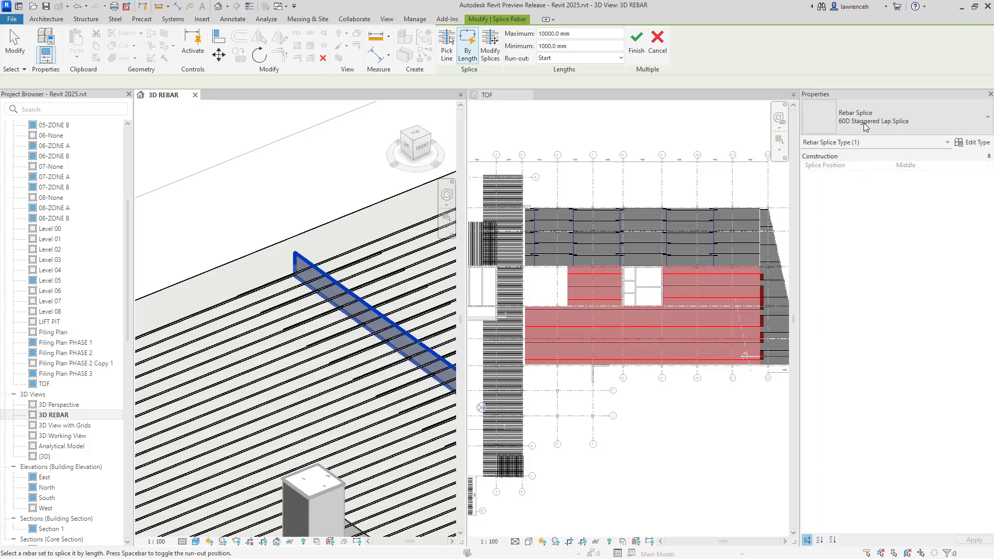
click(895, 121)
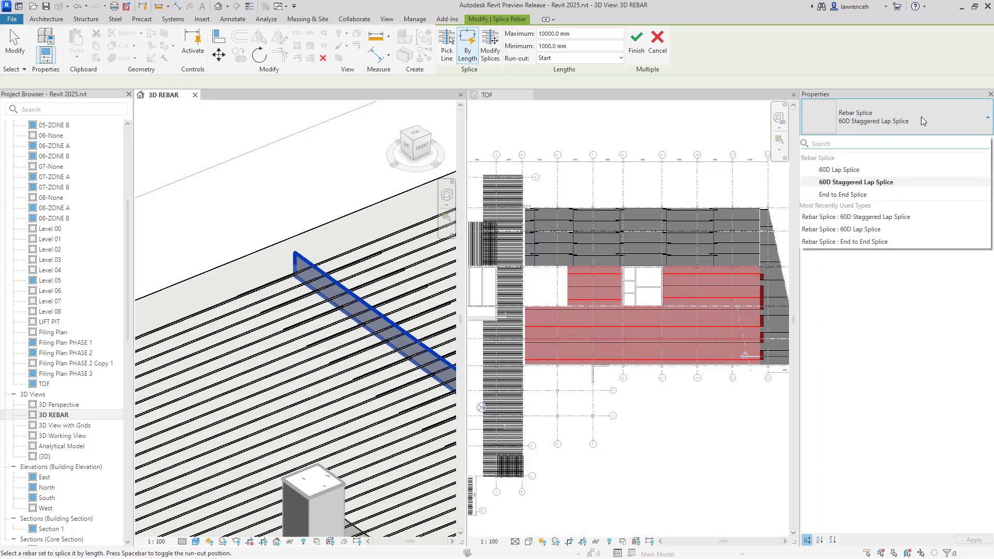
click(938, 112)
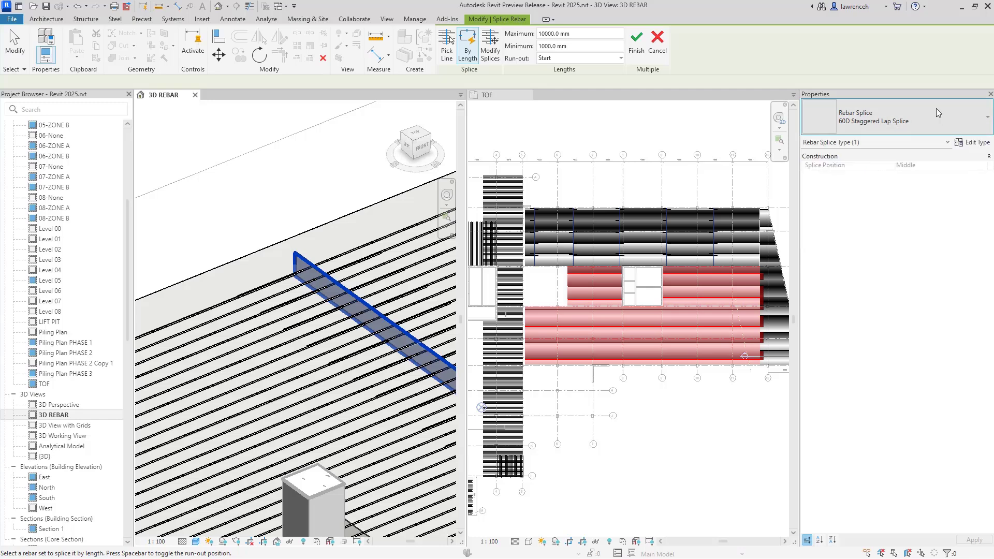
click(970, 143)
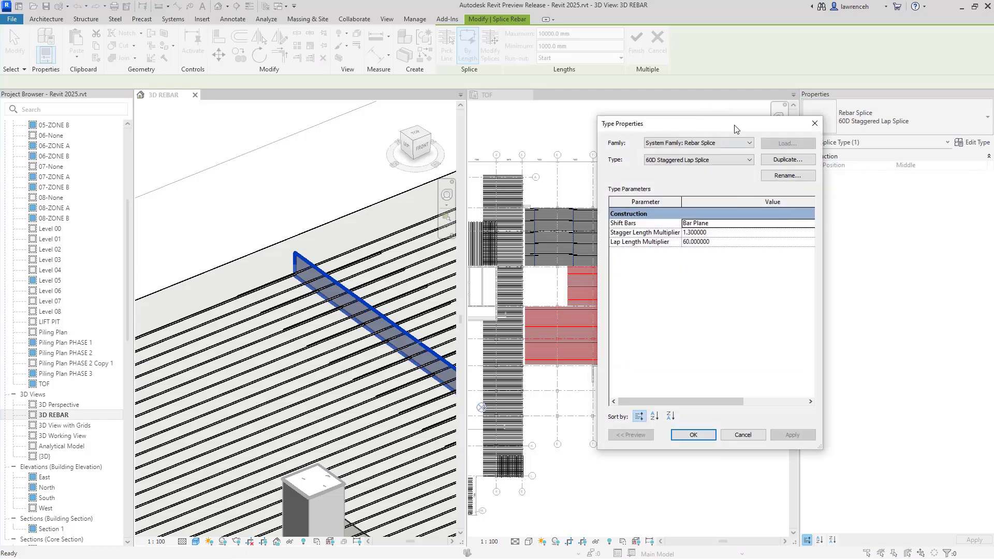
drag(736, 128, 666, 124)
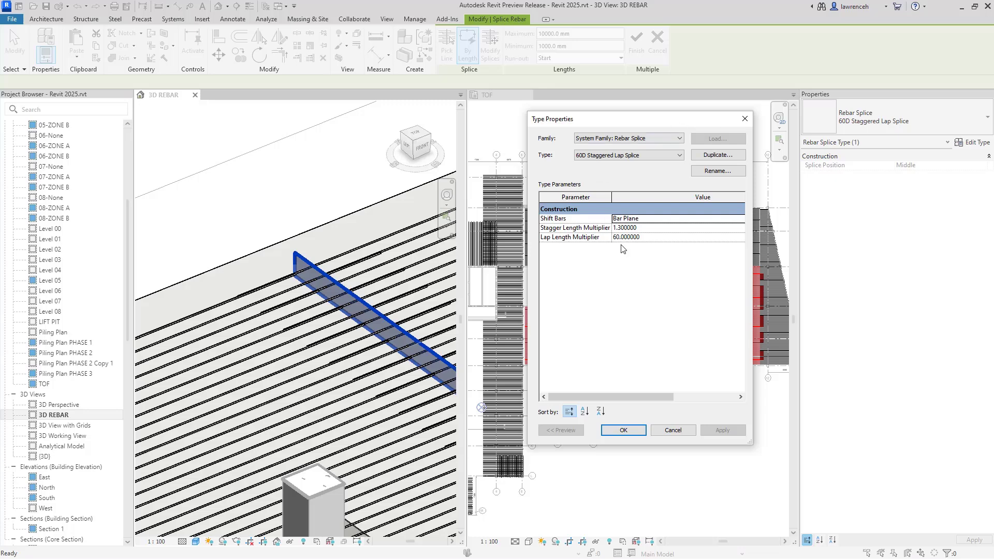
mouse_move(551, 224)
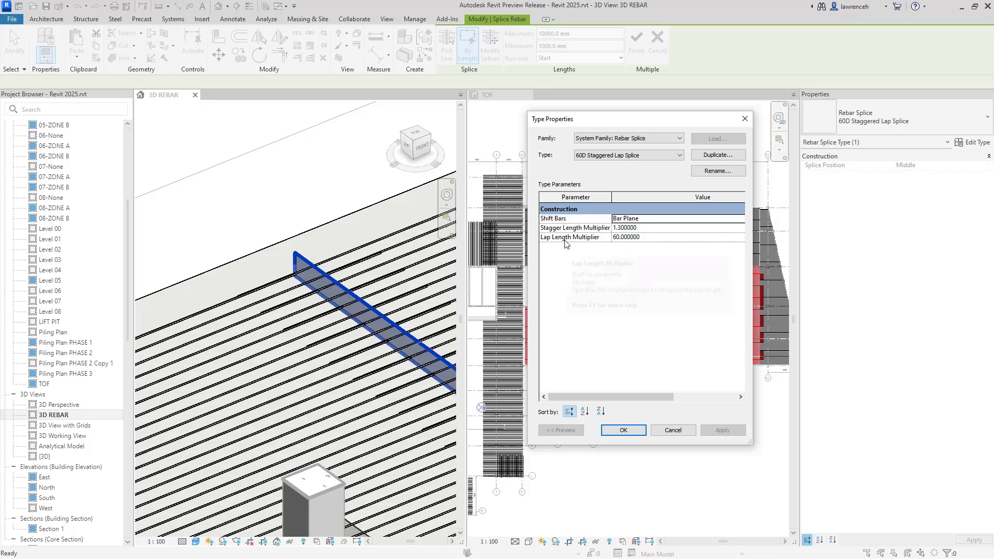
click(673, 431)
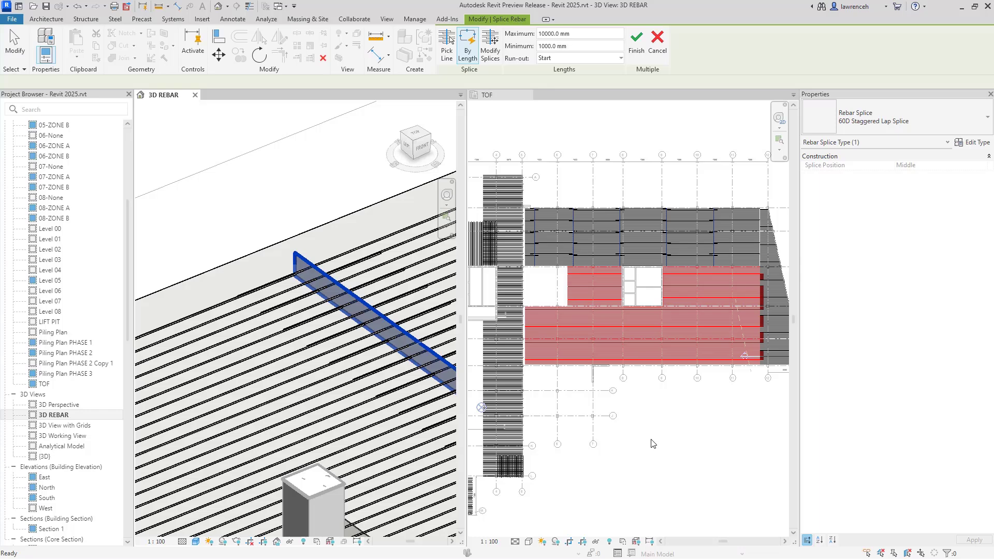
Splice the rebar set beside the core openings by length using the 60D Lap Splice type with the run-out at End.
click(654, 442)
click(895, 113)
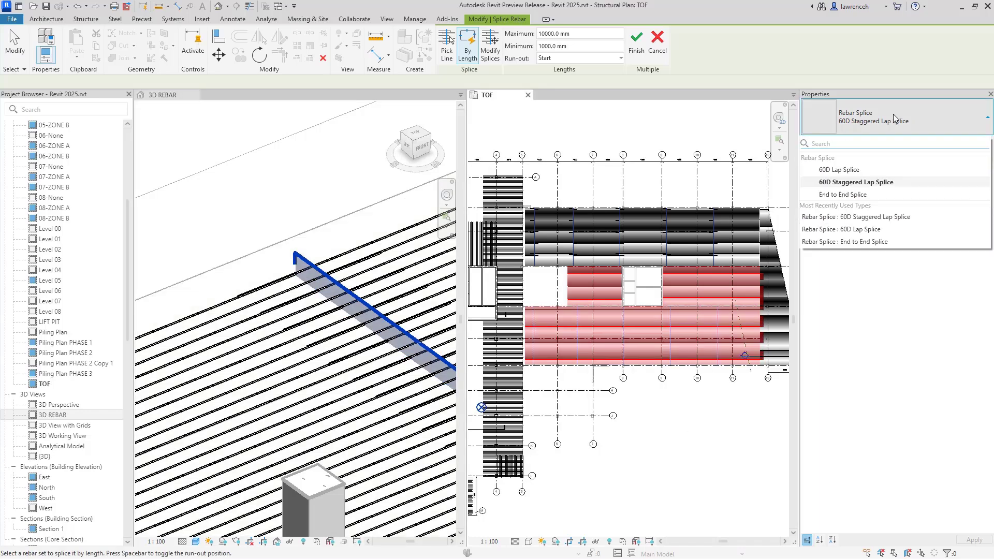
click(838, 169)
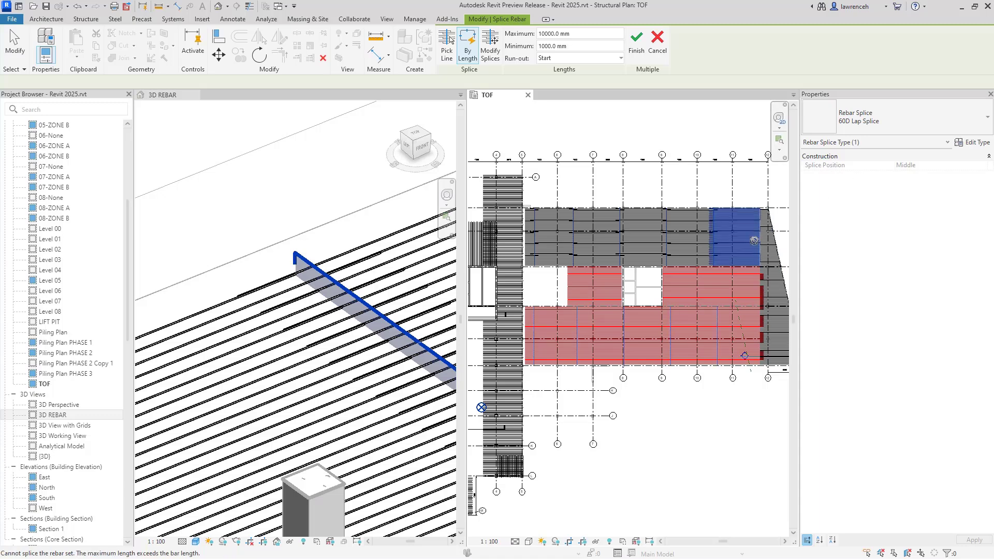
scroll(736, 288, up, 3)
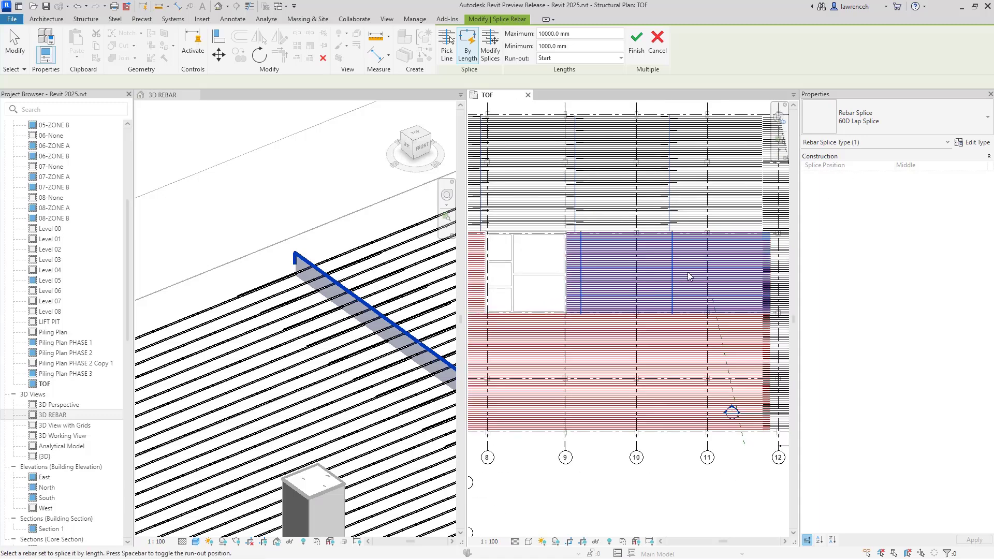
key(space)
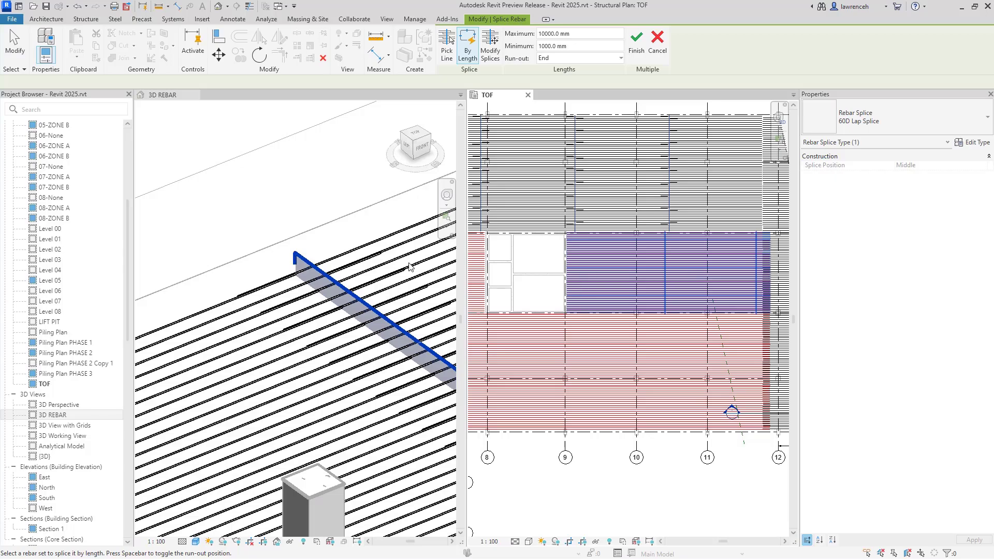
scroll(347, 325, down, 5)
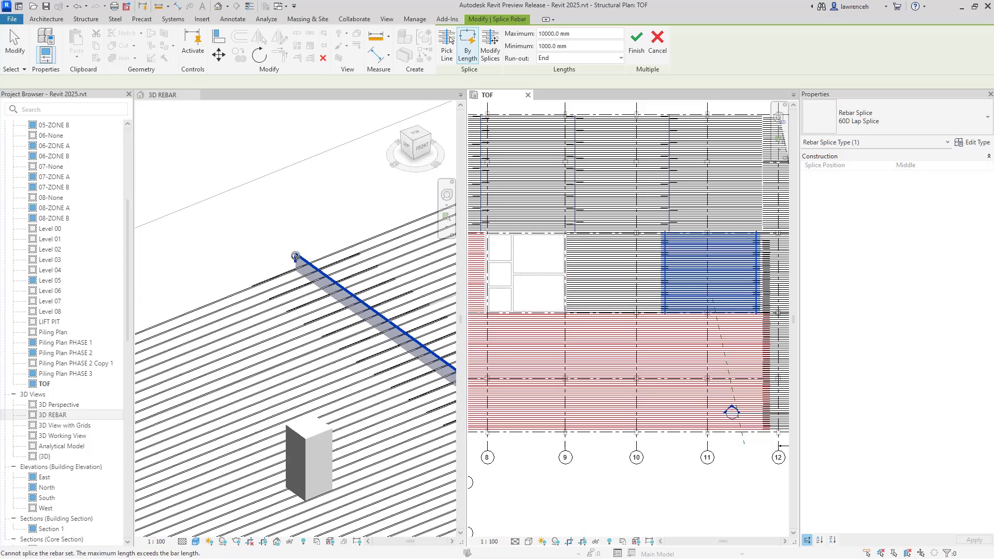
scroll(348, 324, up, 6)
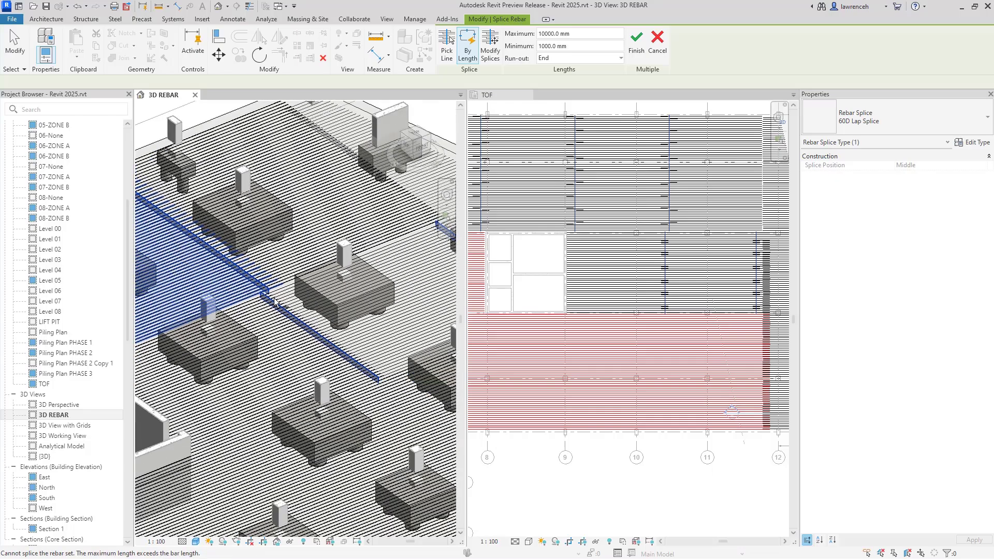
scroll(357, 332, up, 4)
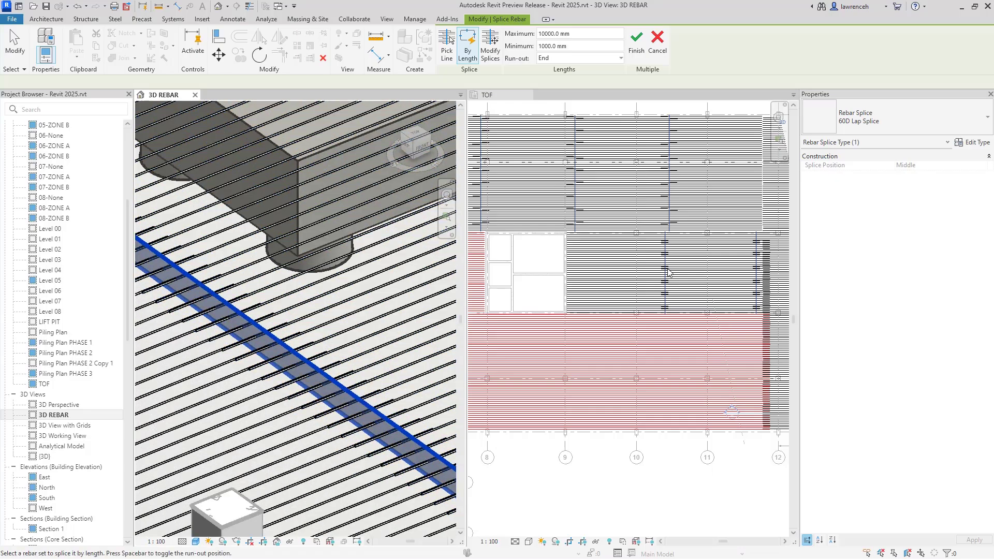
scroll(346, 311, up, 1)
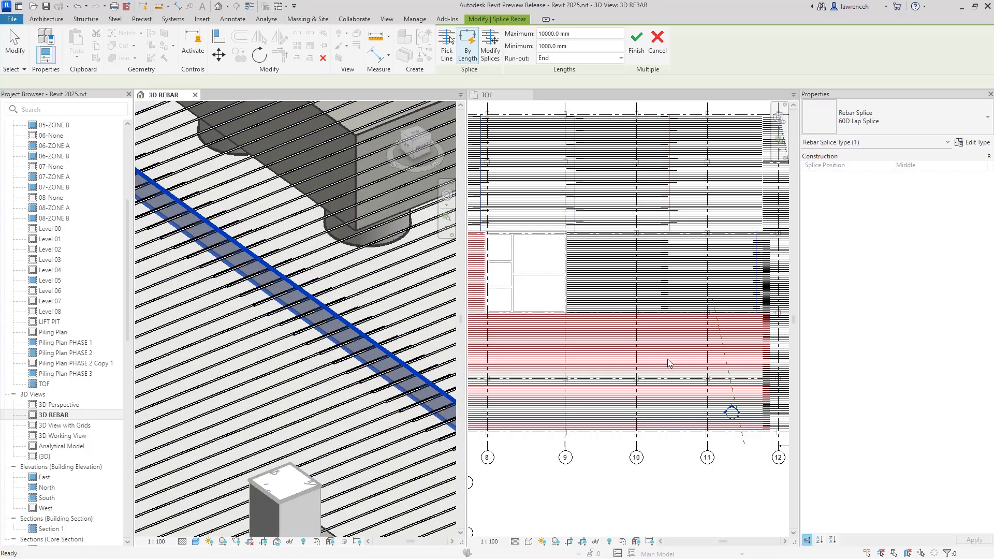
Splice all rebar sets crossing the angled reference plane near grid 11 by picking that plane as the splice line.
click(664, 368)
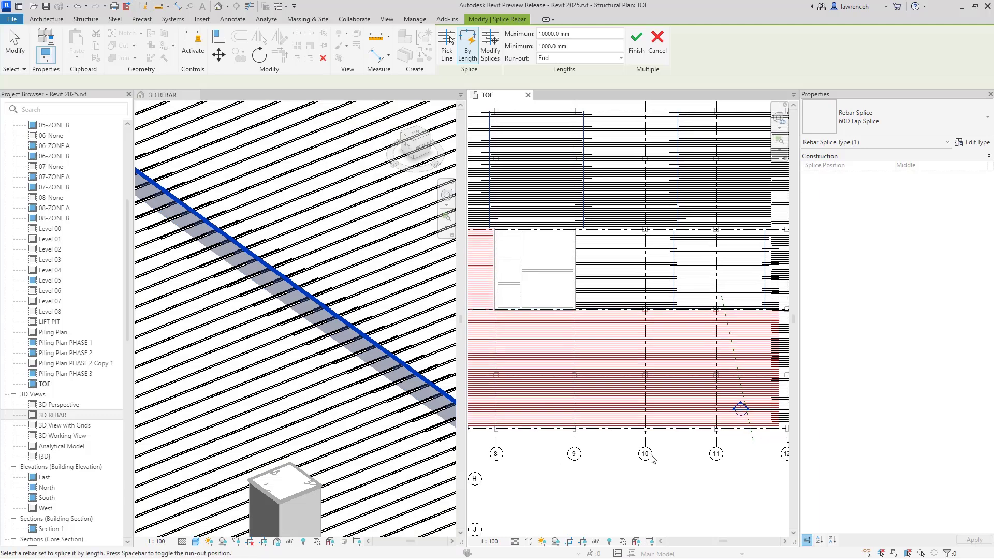
click(673, 468)
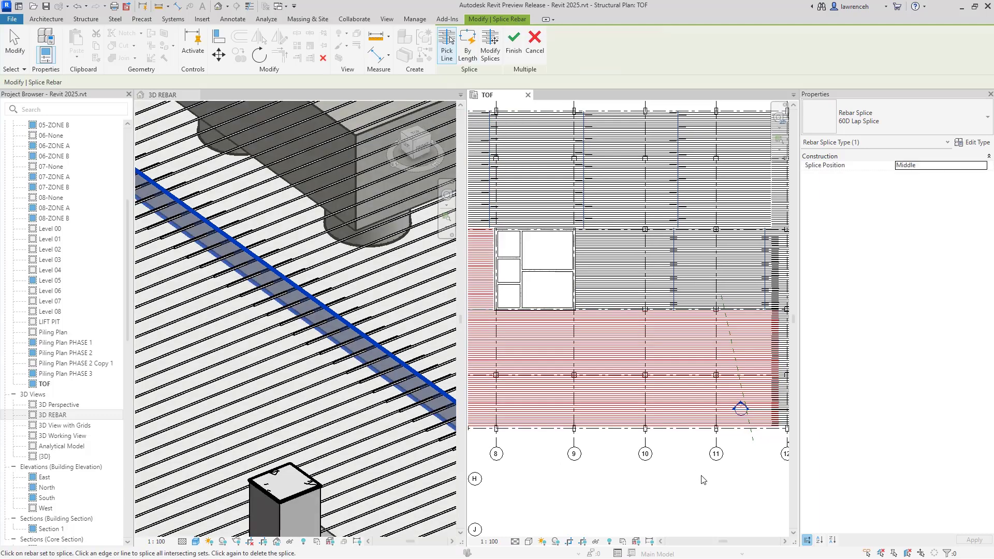
scroll(715, 466, up, 3)
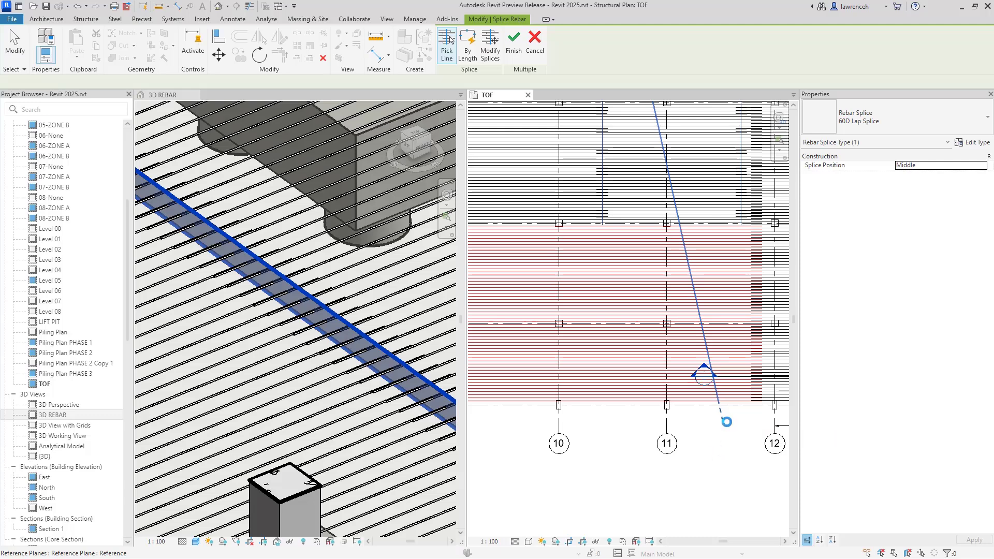
scroll(727, 422, up, 1)
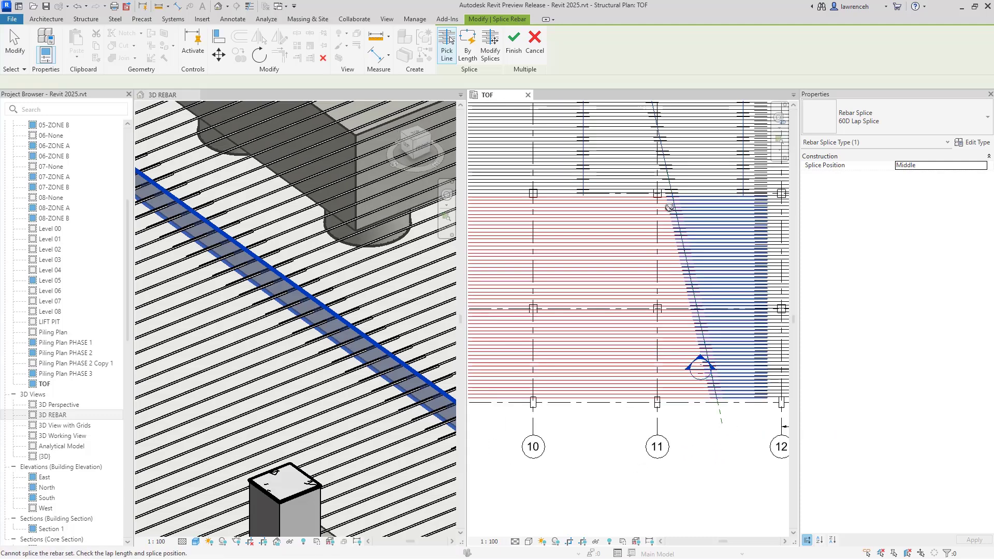
Splice all rebar sets crossing grid 10 by picking the grid as the splice line.
scroll(717, 404, down, 3)
scroll(650, 408, up, 3)
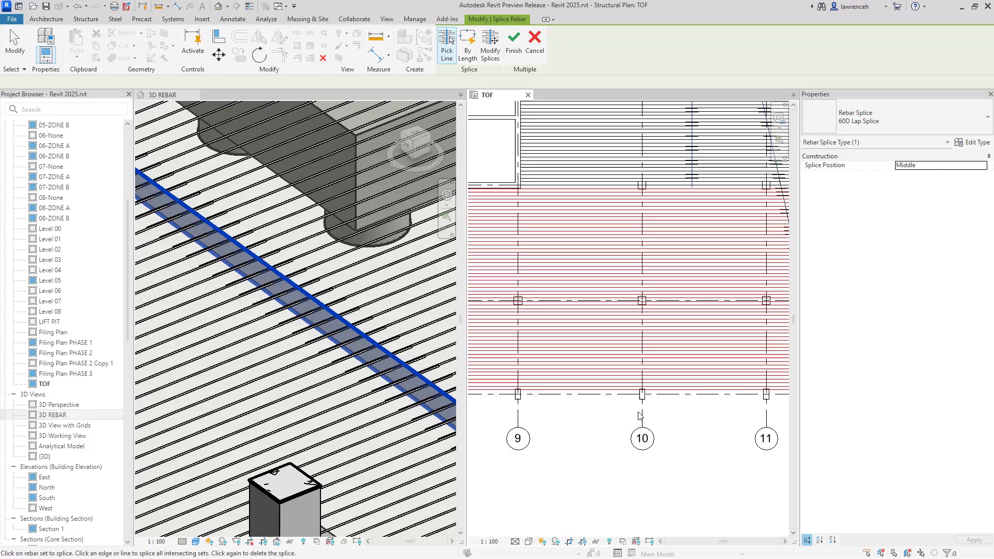
scroll(640, 416, up, 1)
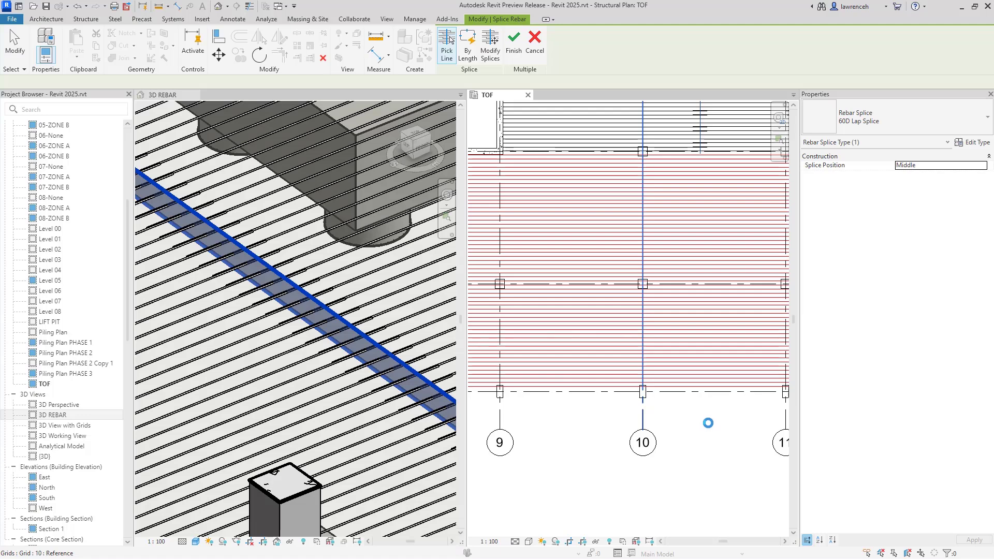
scroll(708, 423, down, 3)
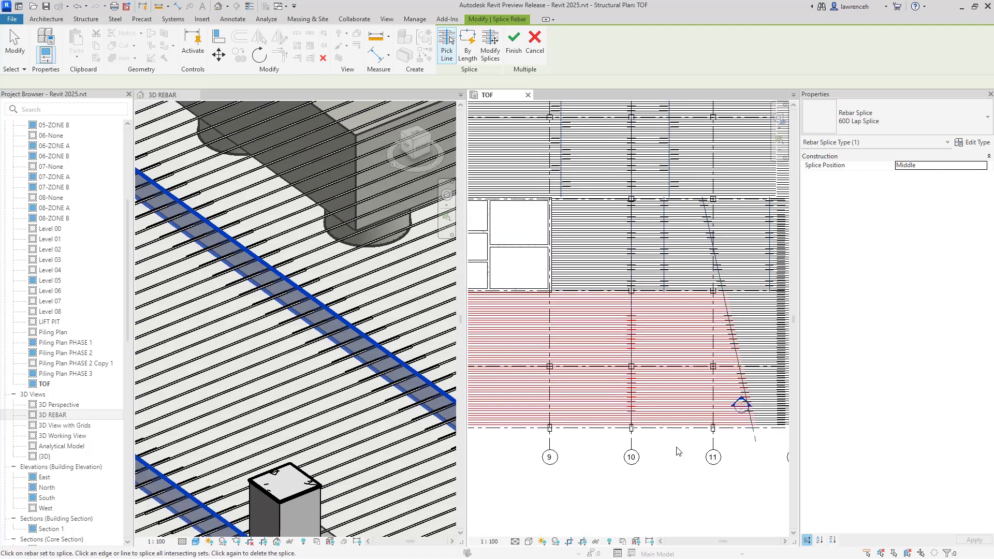
scroll(678, 452, down, 1)
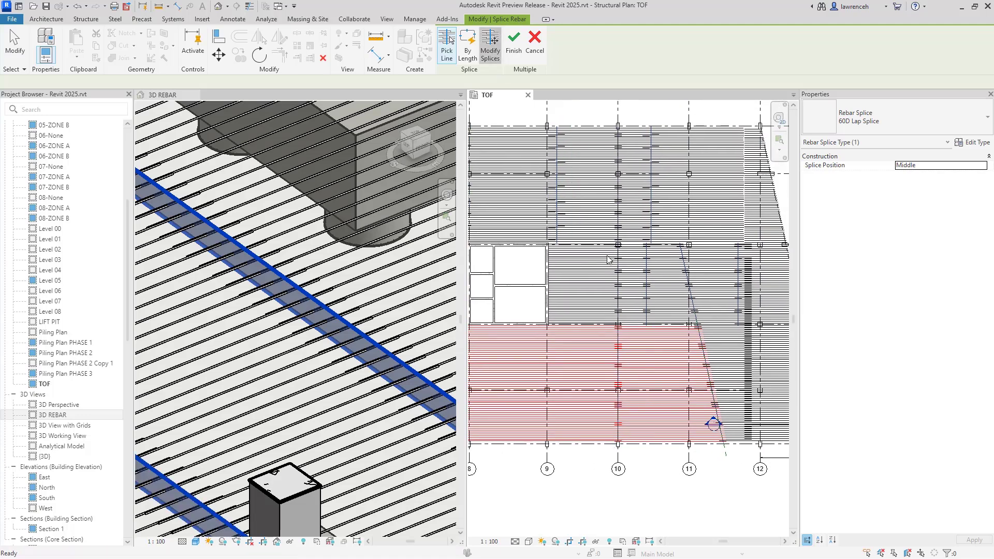
Remove the grid 10 splices from the rebar set beside the core and from the set above it.
key(Escape)
click(619, 293)
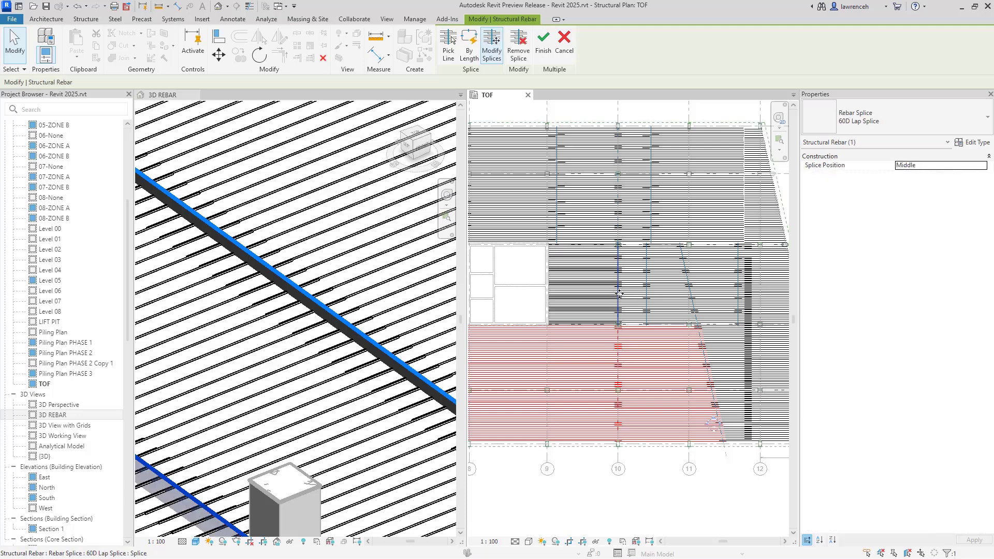
click(518, 47)
click(618, 231)
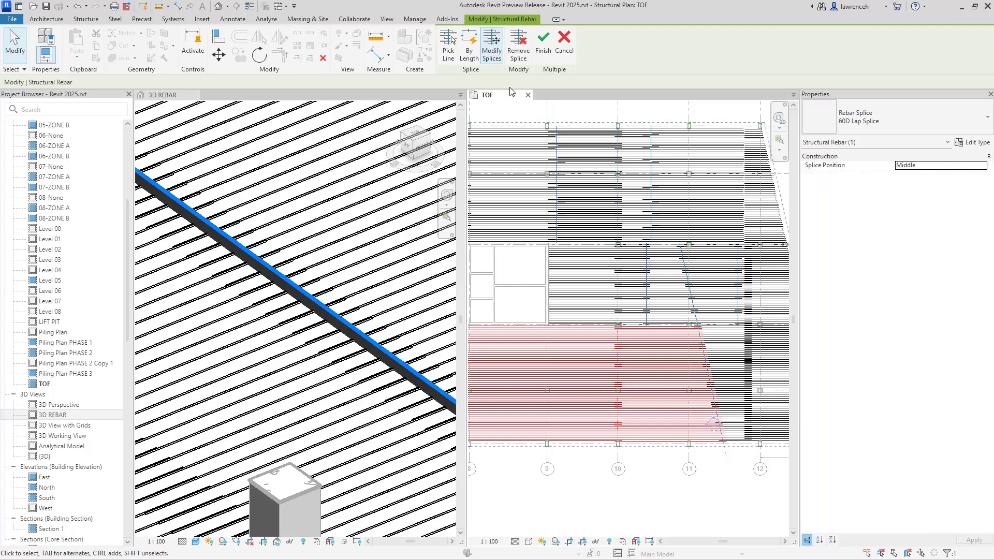
click(519, 47)
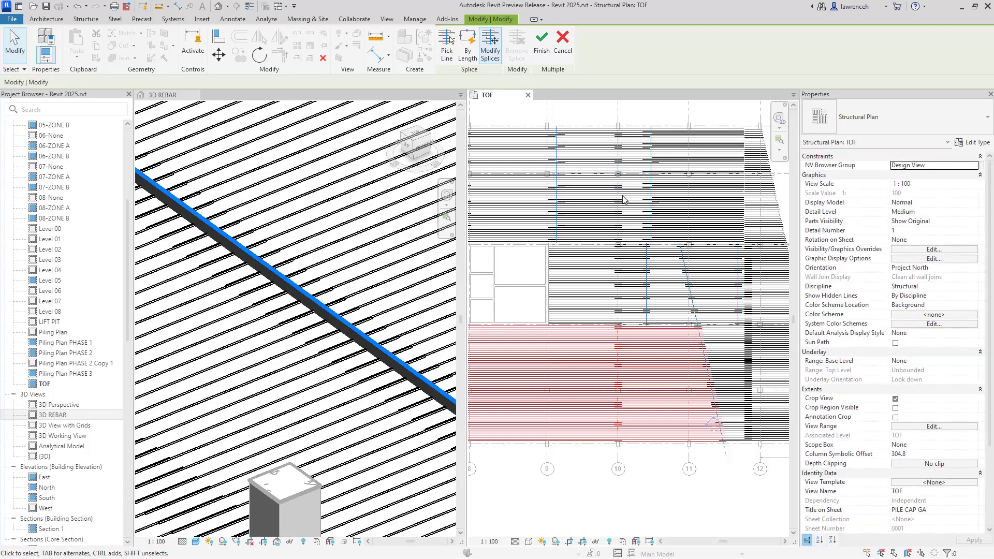
Remove the angled splice from the rebar set beside the core and finish the splicing session.
click(691, 274)
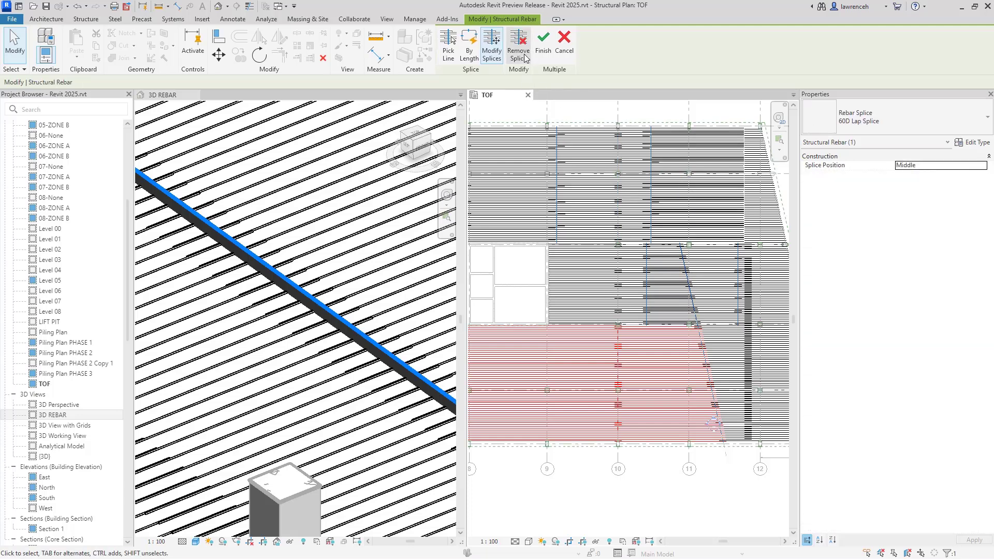
key(Escape)
scroll(641, 319, up, 2)
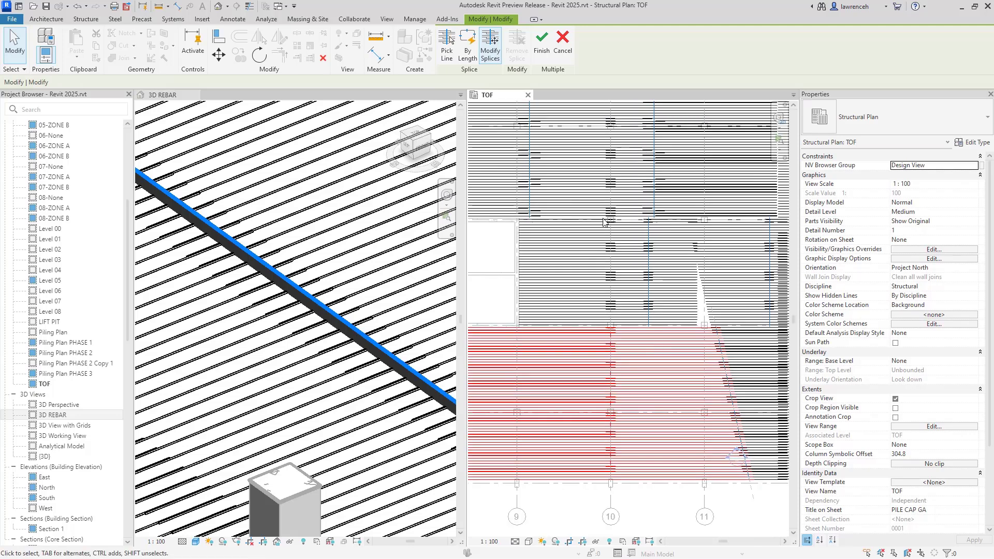
click(541, 42)
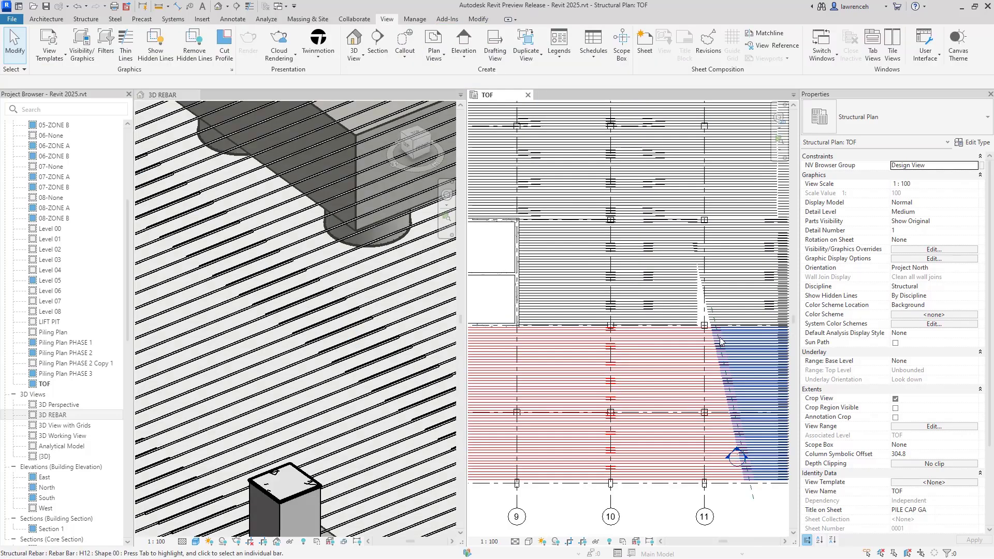
Inspect the separated rebar sets and their staggered laps by selecting them in the TOF plan and the 3D REBAR view.
click(706, 334)
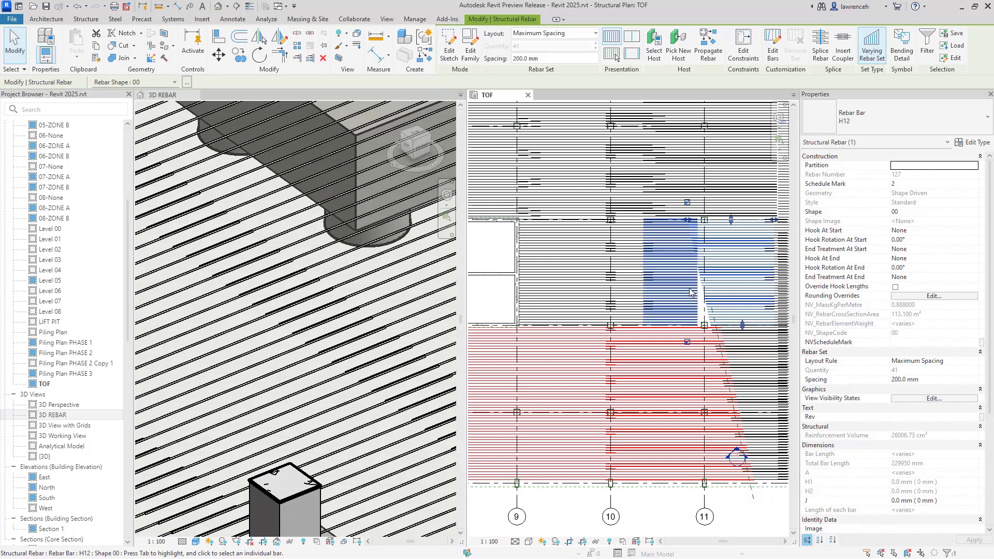
middle_drag(721, 290, 710, 294)
scroll(662, 171, up, 5)
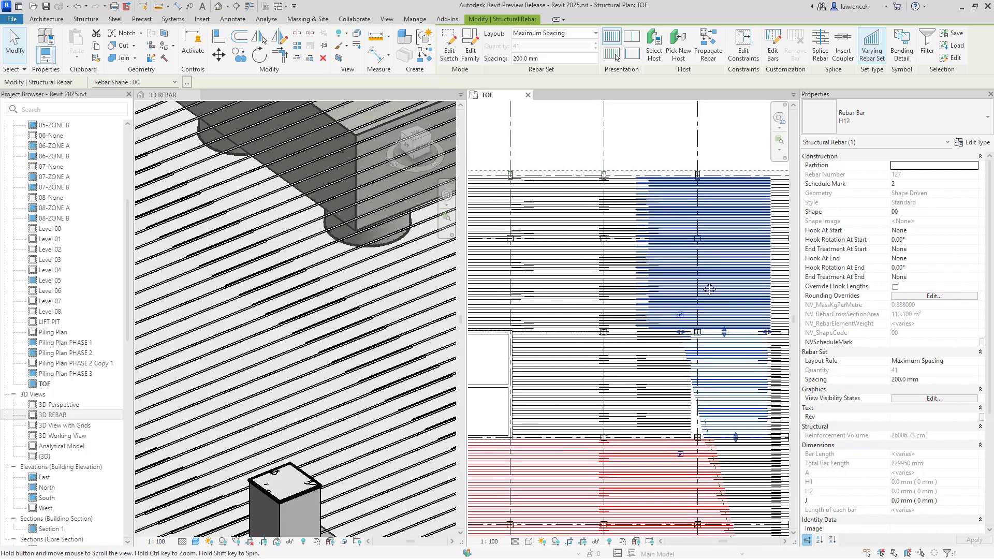
middle_drag(661, 171, 648, 229)
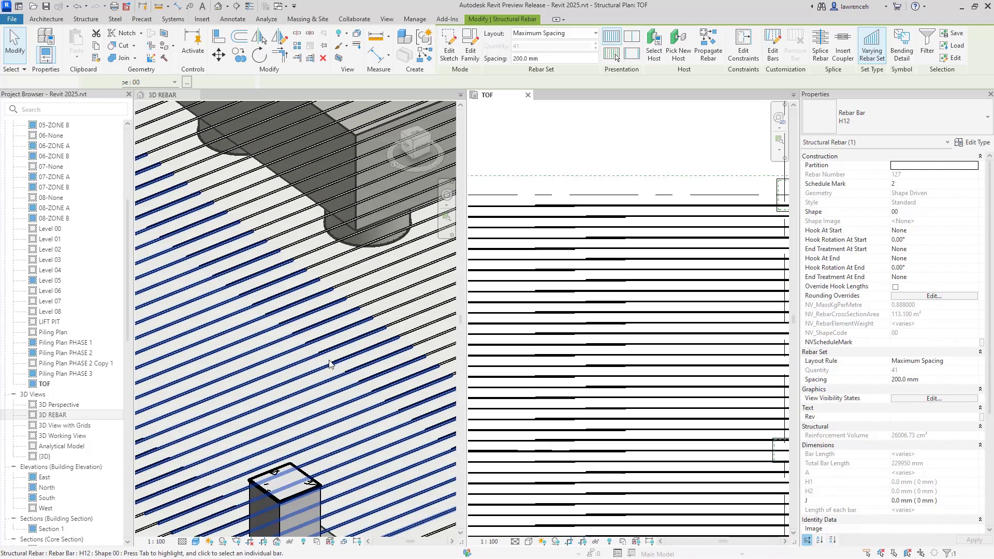
scroll(346, 351, down, 4)
scroll(346, 351, down, 3)
scroll(393, 414, up, 4)
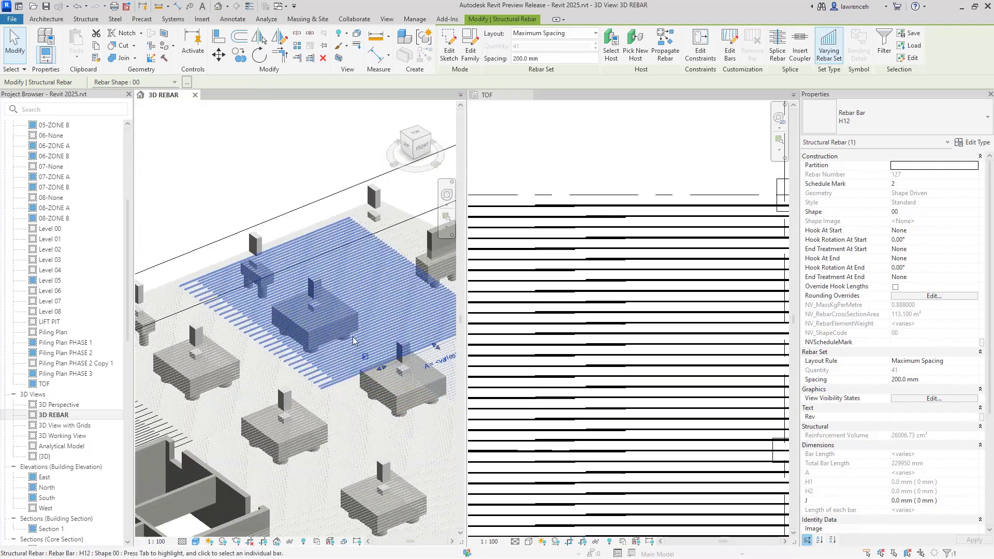
click(701, 211)
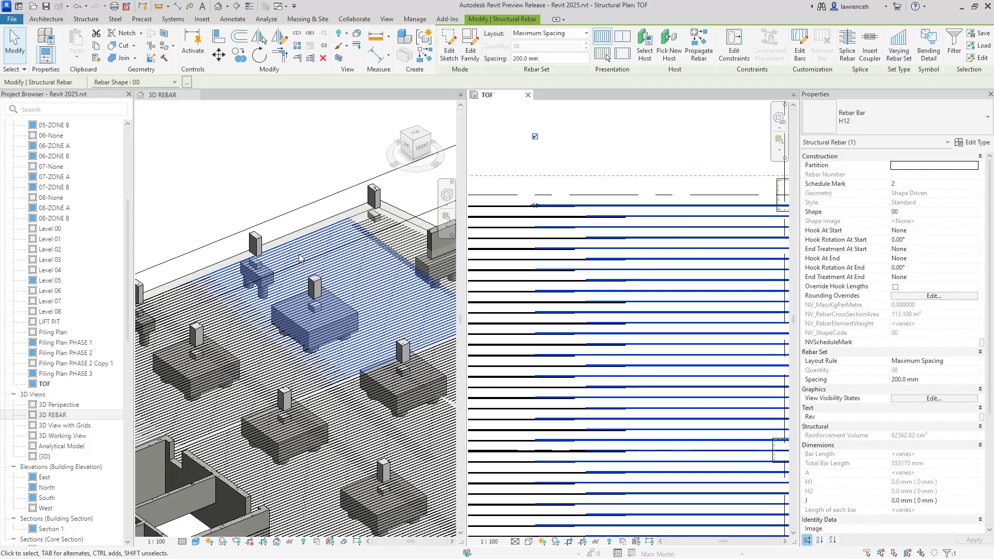
scroll(187, 280, up, 8)
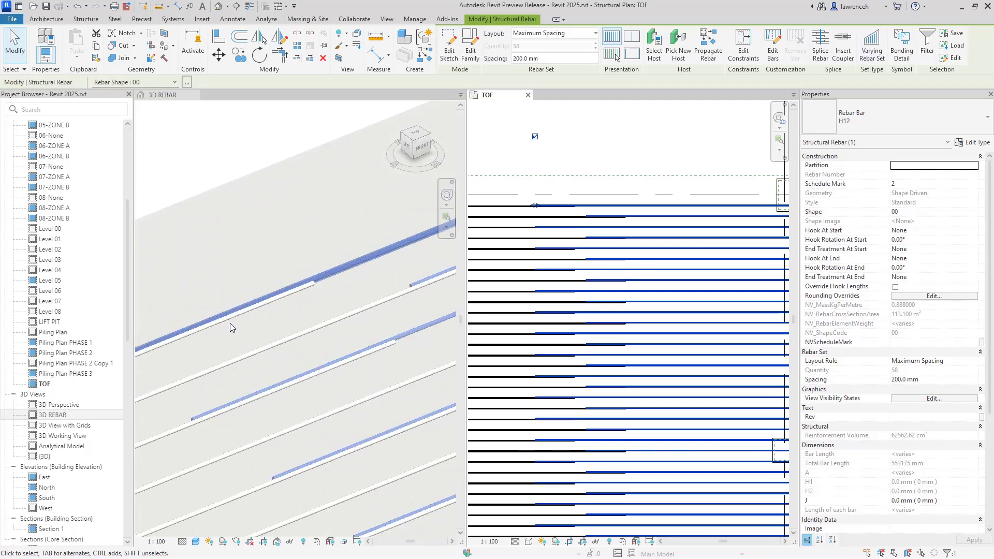
Change the two lapped rebar sets near the slab edge in the 3D REBAR view to bar type H20.
mouse_move(302, 313)
middle_down()
mouse_move(381, 294)
mouse_move(384, 281)
mouse_move(259, 329)
mouse_move(295, 339)
mouse_move(326, 328)
mouse_move(316, 316)
middle_up()
scroll(299, 315, up, 2)
click(317, 321)
scroll(317, 321, down, 2)
click(380, 290)
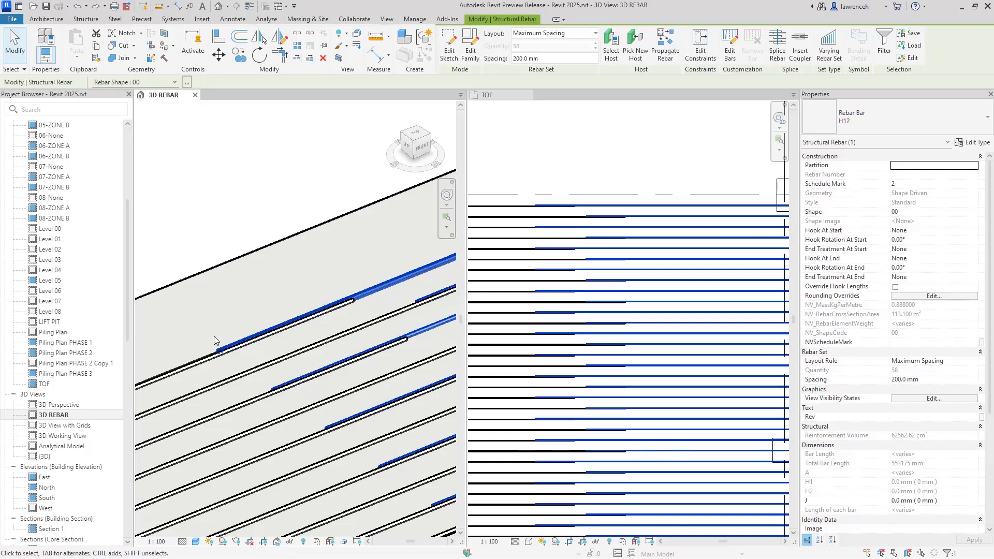
click(914, 112)
click(880, 257)
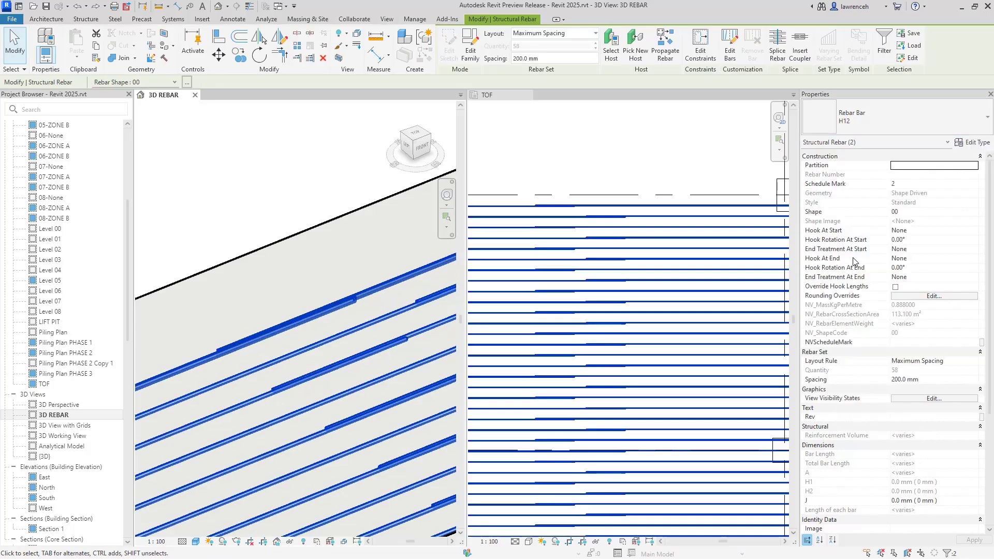
key(Escape)
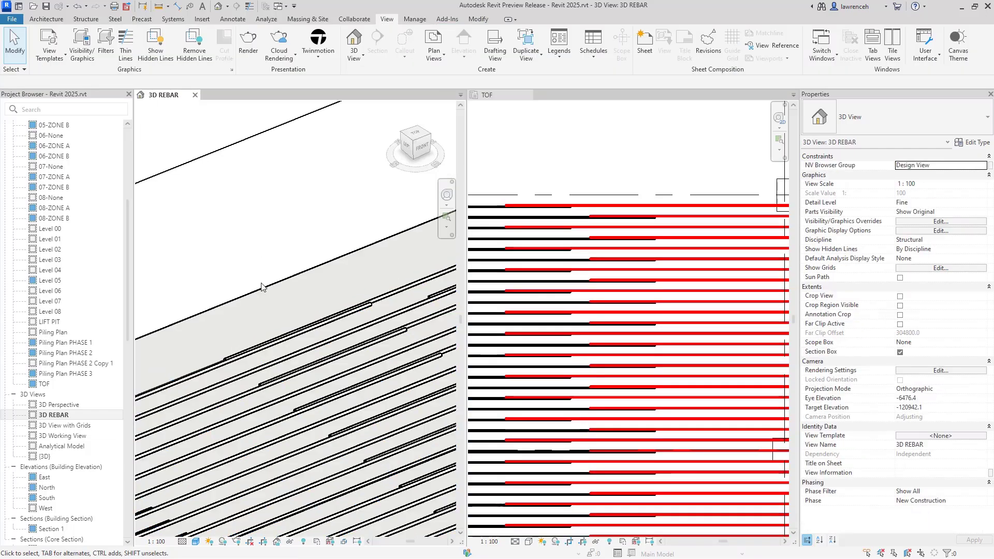
Change both lapped rebar sets near the slab edge to bar type H8.
scroll(290, 344, down, 3)
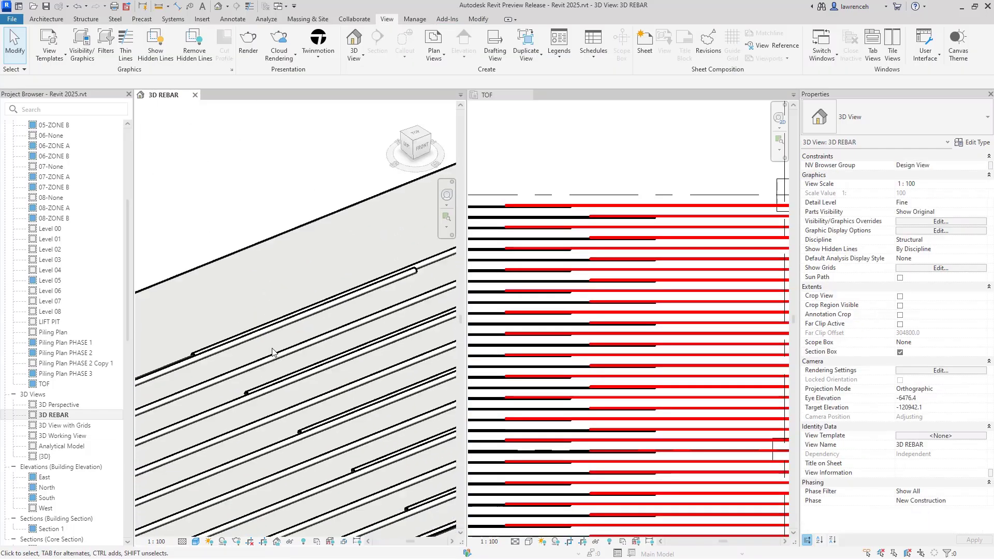
click(331, 309)
ctrl+click(440, 261)
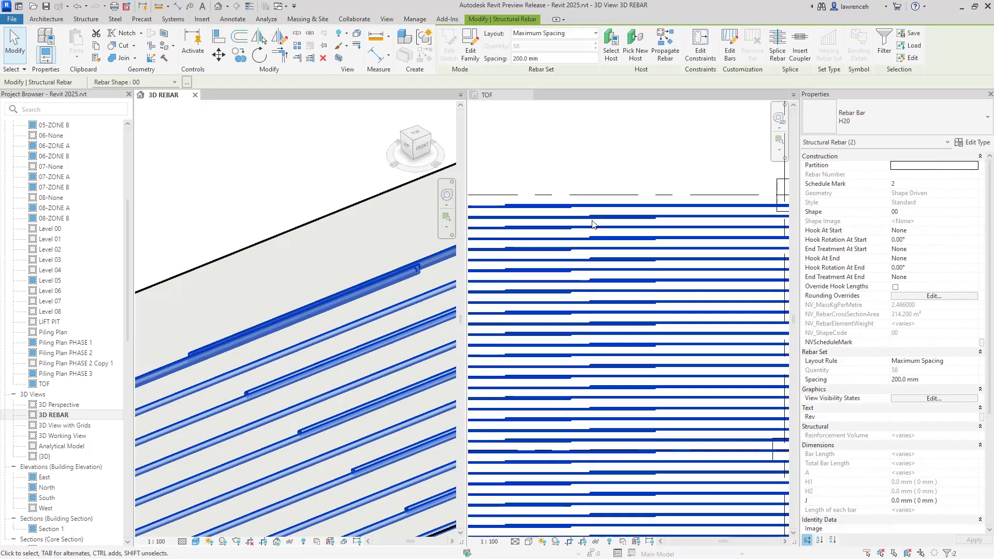
click(927, 122)
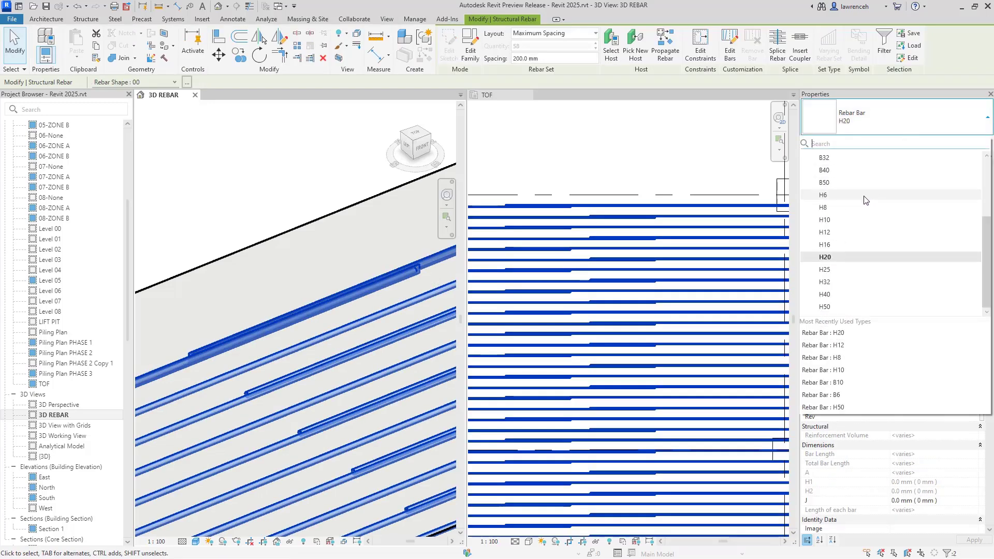
click(840, 213)
click(281, 210)
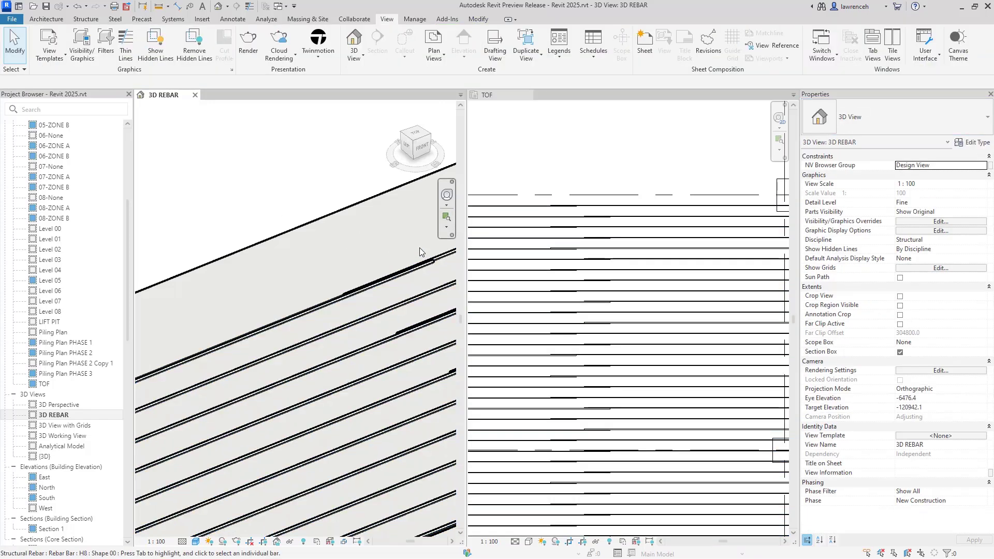
Shift the splice of the H8 rebar set along the slab towards the pile cap by moving the start of its bars.
scroll(371, 288, up, 3)
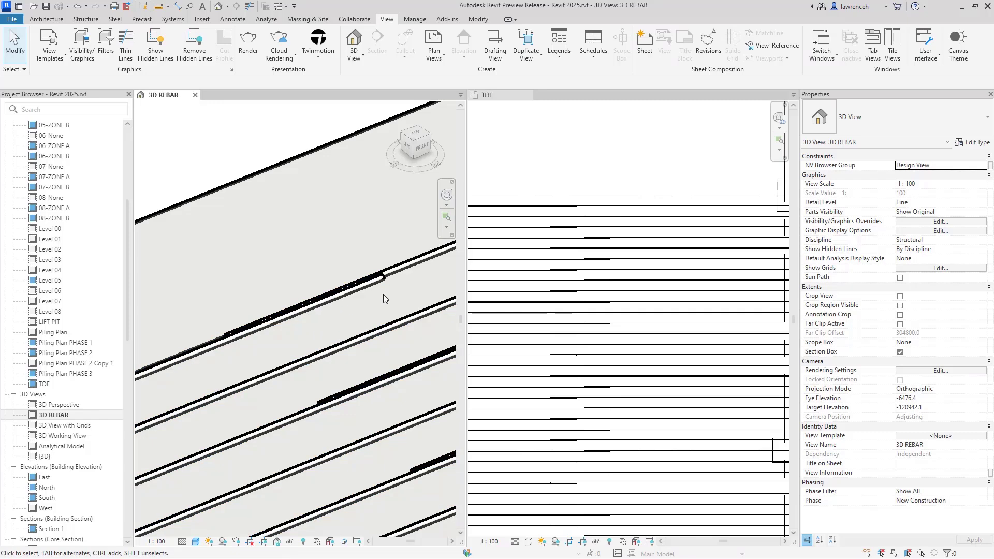
scroll(350, 304, down, 5)
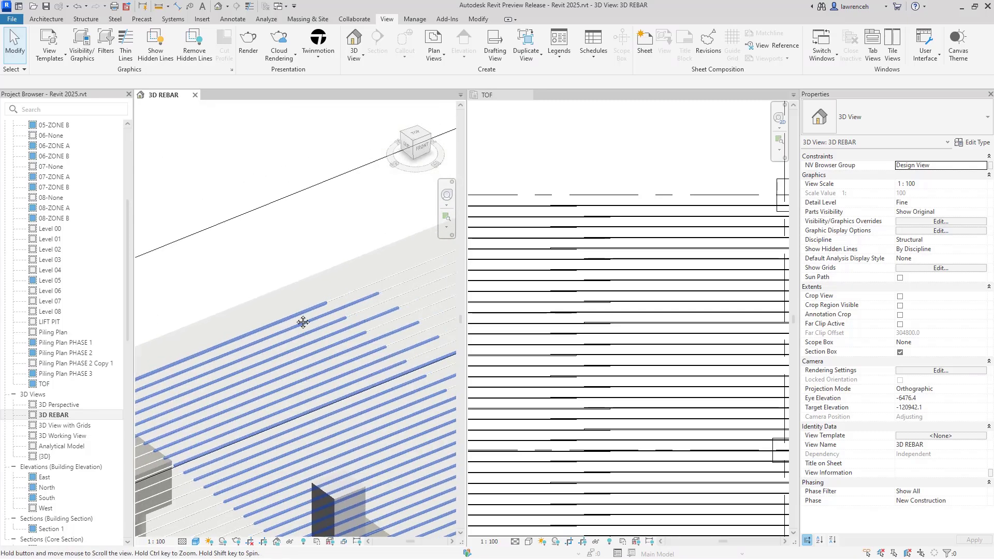
scroll(244, 313, down, 3)
click(262, 300)
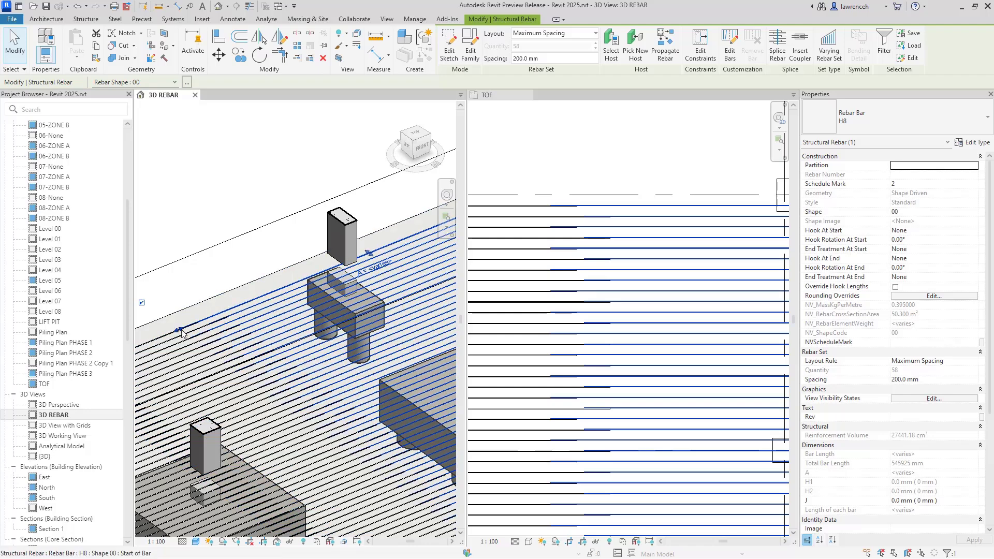
drag(181, 331, 216, 320)
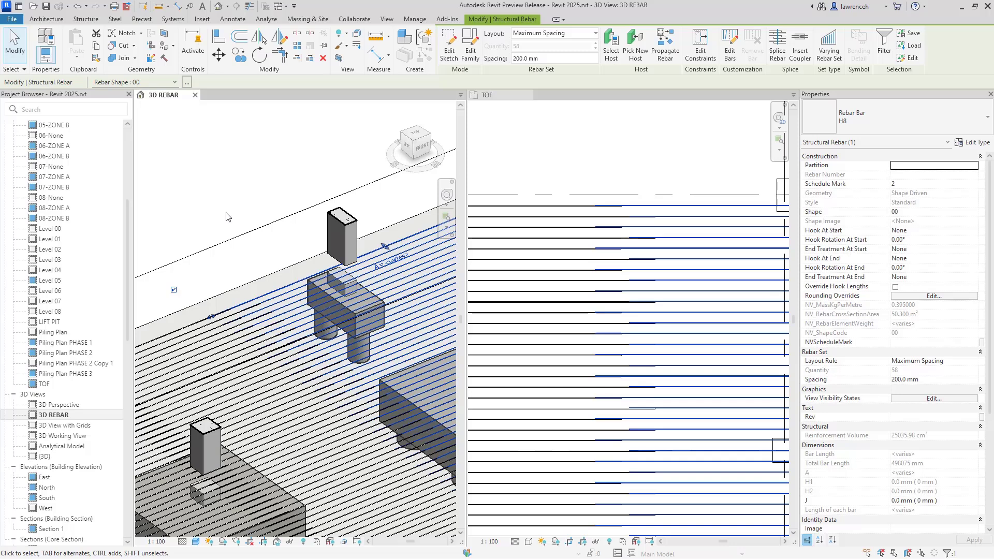
click(614, 134)
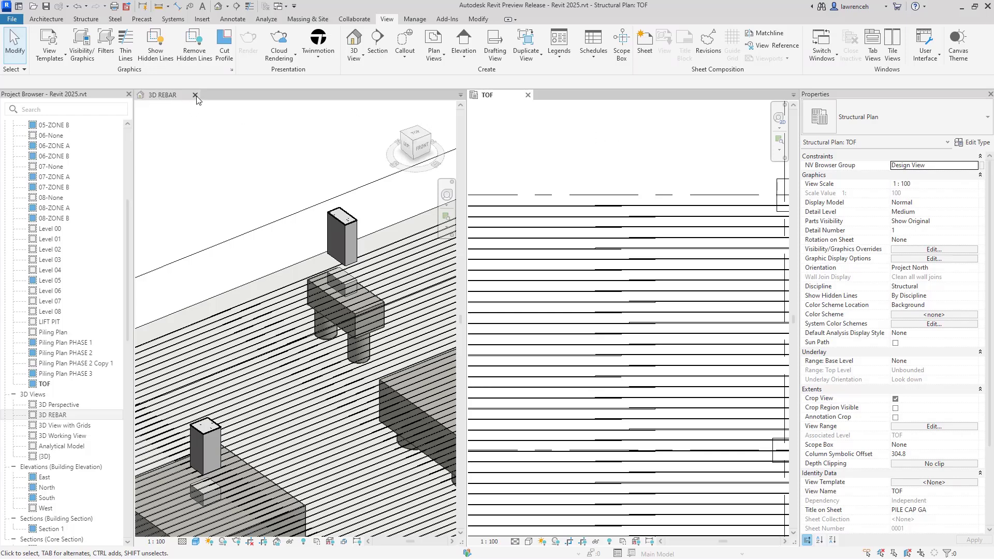
Close the 3D REBAR view and show the spliced rebar between grids B and D in the TOF plan.
click(195, 94)
middle_drag(491, 200, 542, 167)
scroll(537, 198, down, 5)
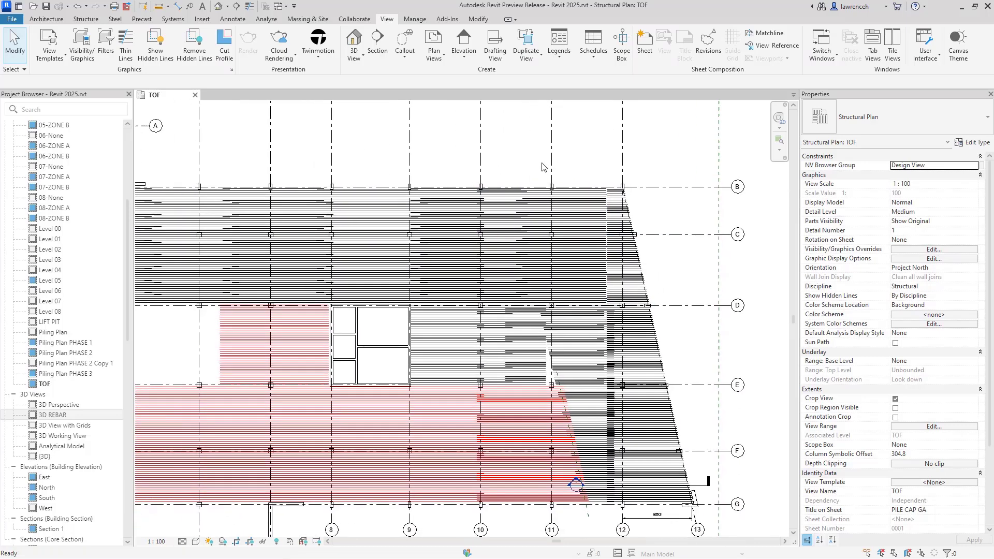
scroll(542, 166, up, 2)
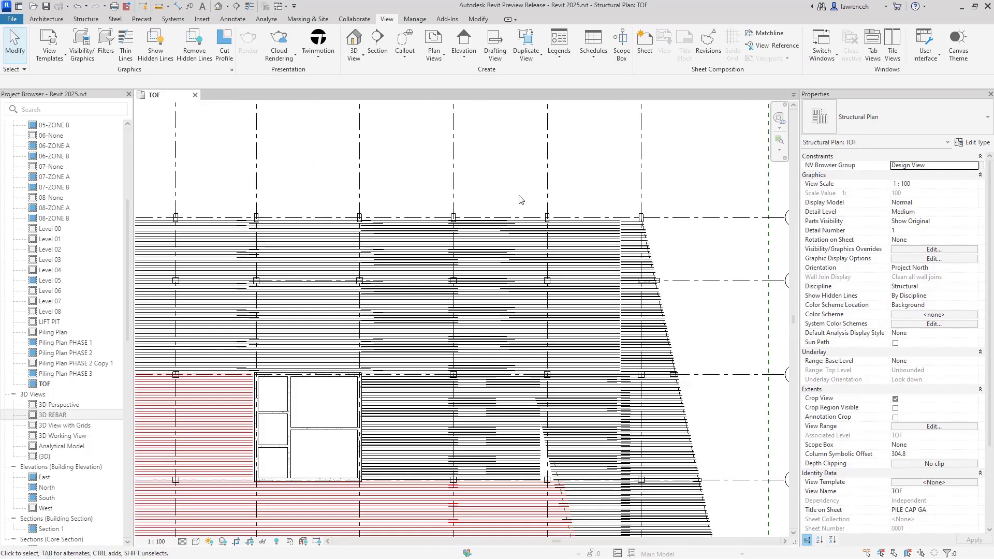
scroll(520, 199, down, 3)
scroll(631, 261, up, 2)
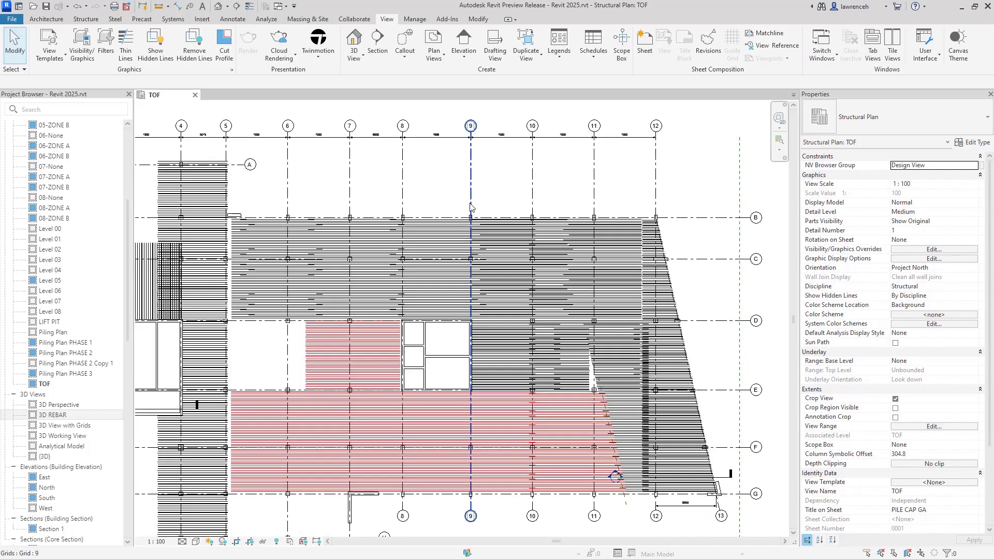
Start choosing which bars to show for the six rebar sets between grids B and D, with no bars selected at first.
click(621, 267)
ctrl+click(559, 299)
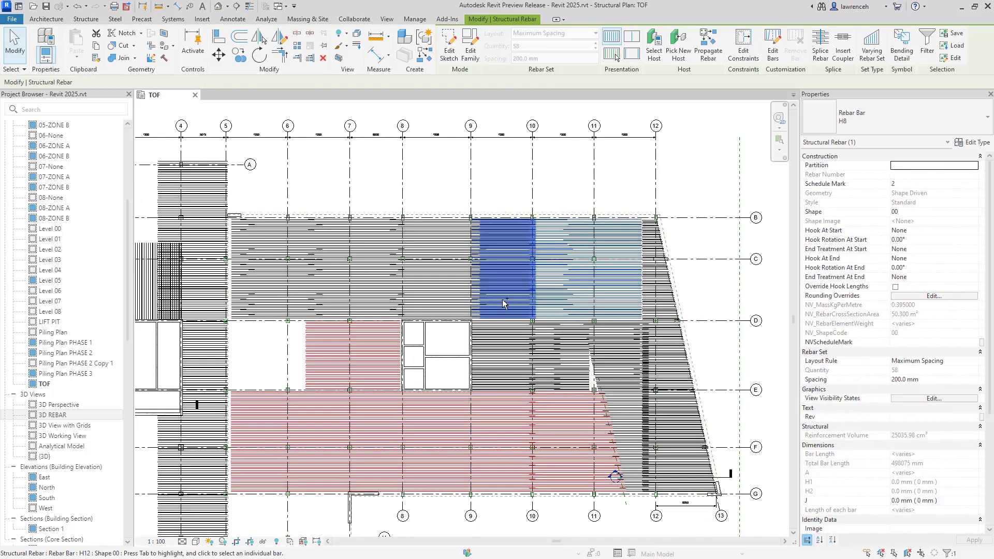
ctrl+click(453, 301)
ctrl+click(362, 300)
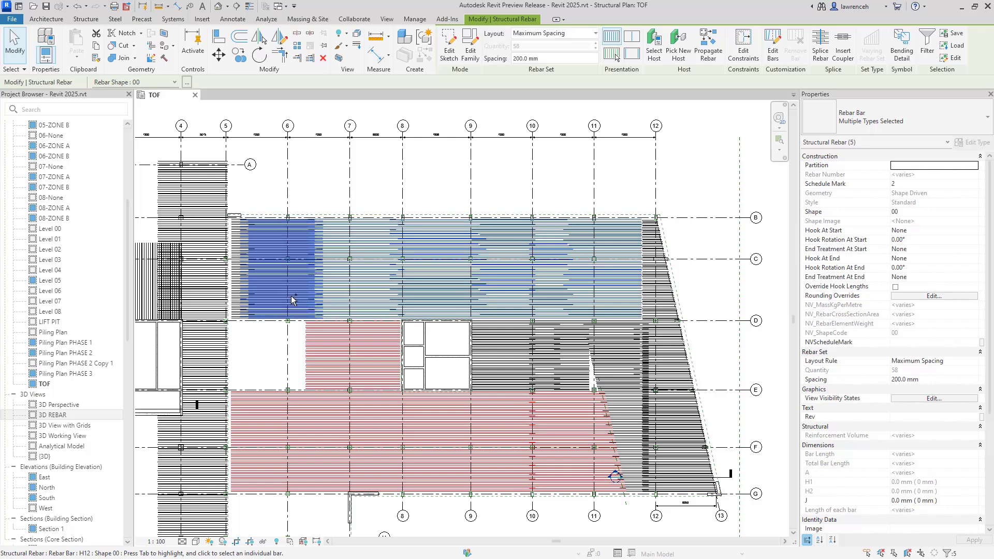
ctrl+click(245, 298)
ctrl+click(245, 299)
scroll(414, 215, up, 2)
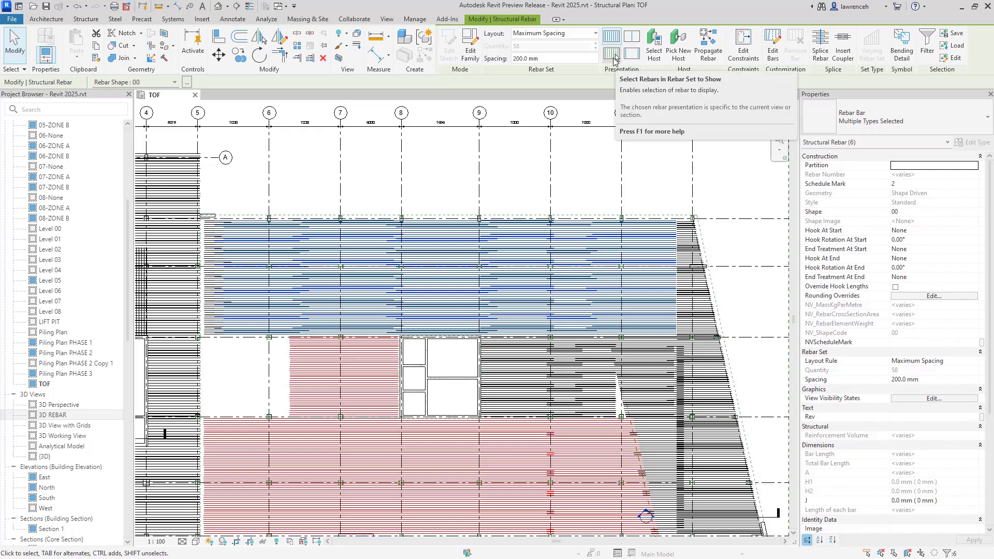
click(614, 57)
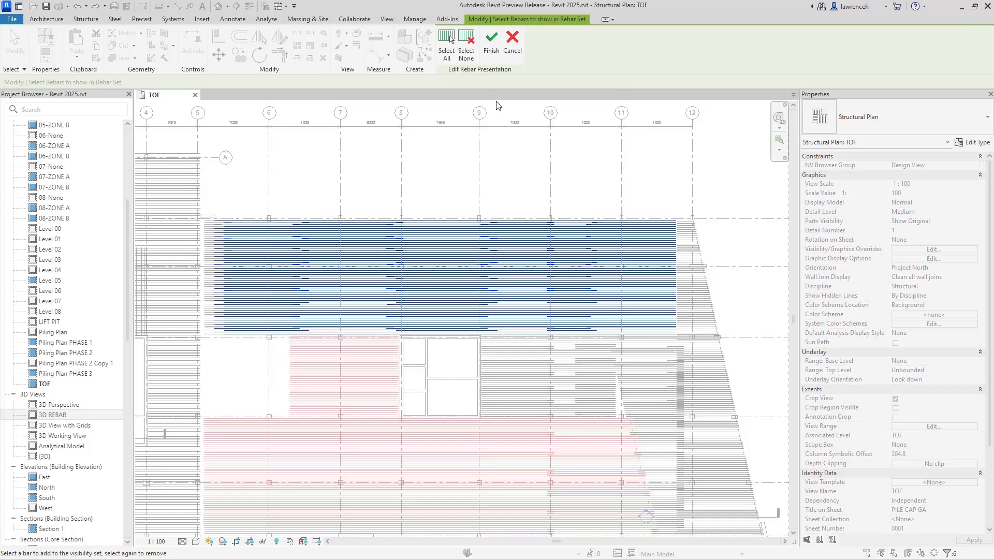
click(472, 59)
Pick one representative bar near mid-width for each of the six sets and finish the rebar presentation edit.
scroll(626, 247, up, 5)
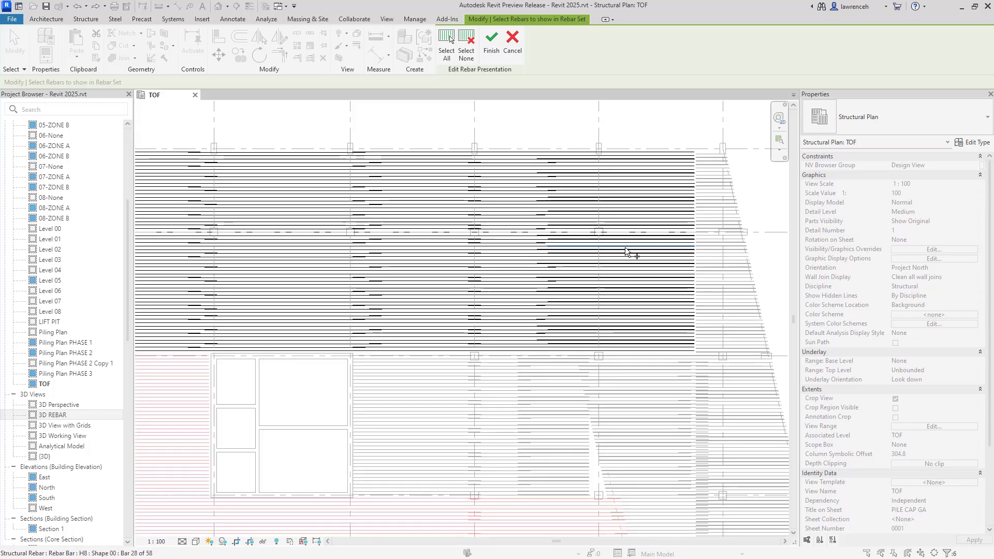
click(648, 276)
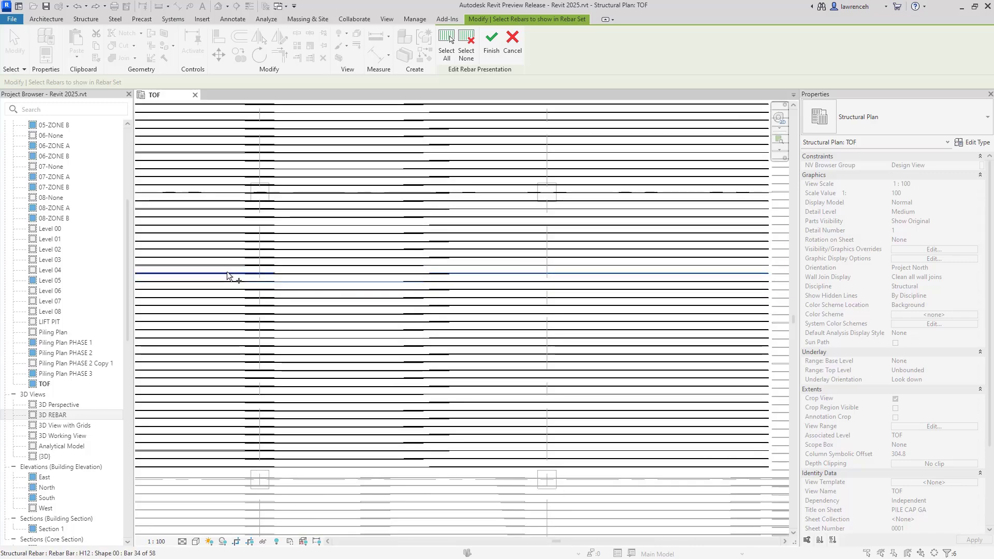
middle_drag(463, 302, 595, 328)
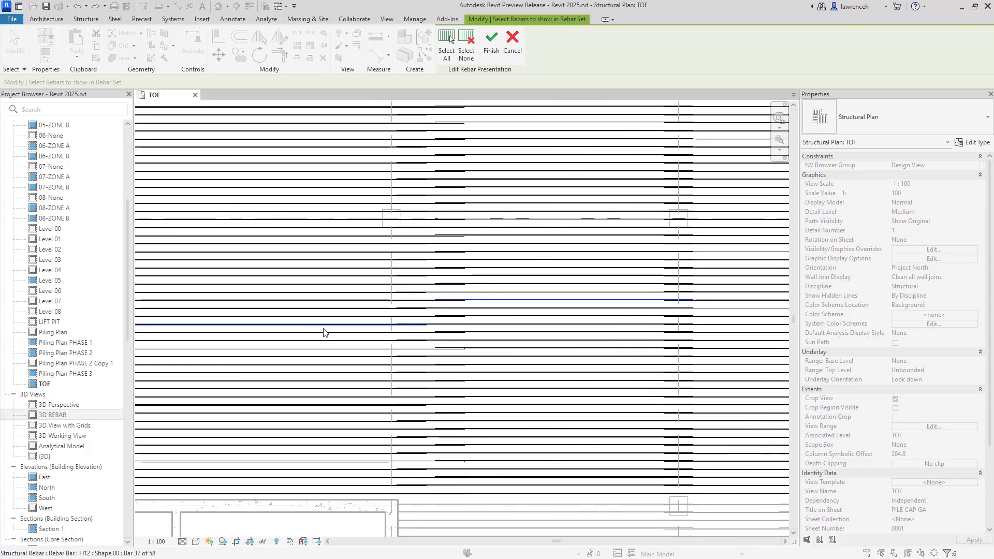
scroll(449, 316, down, 3)
scroll(358, 307, up, 3)
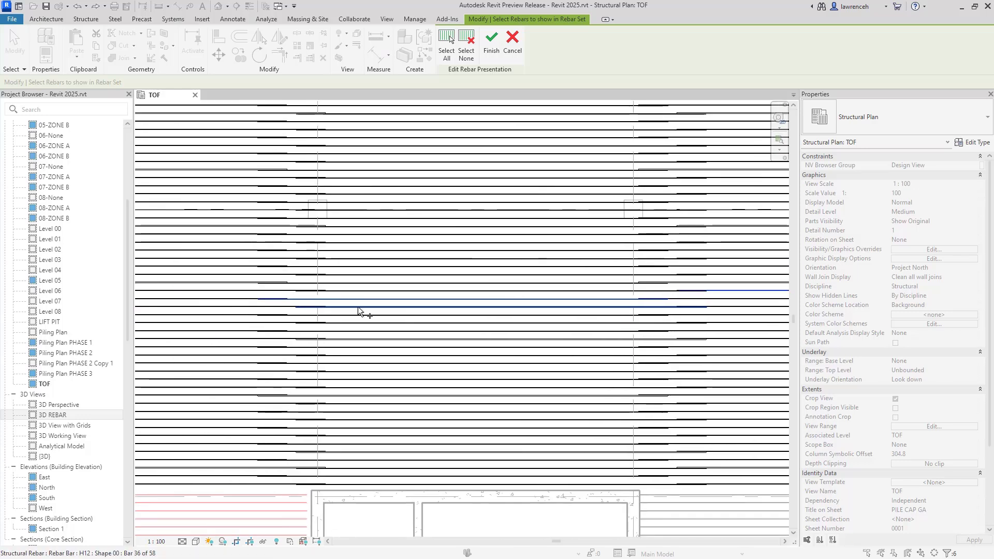
middle_drag(244, 290, 393, 336)
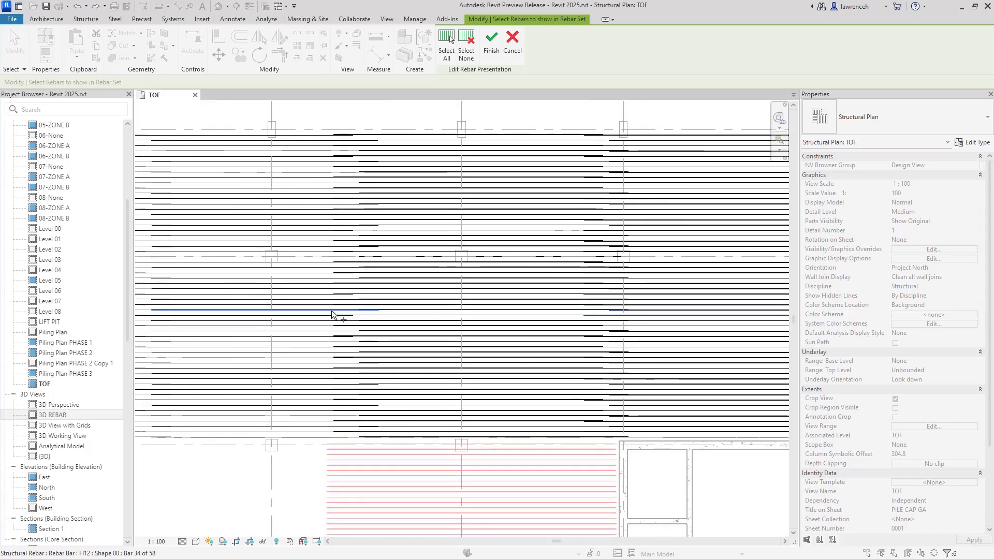
scroll(331, 310, up, 2)
scroll(326, 318, down, 4)
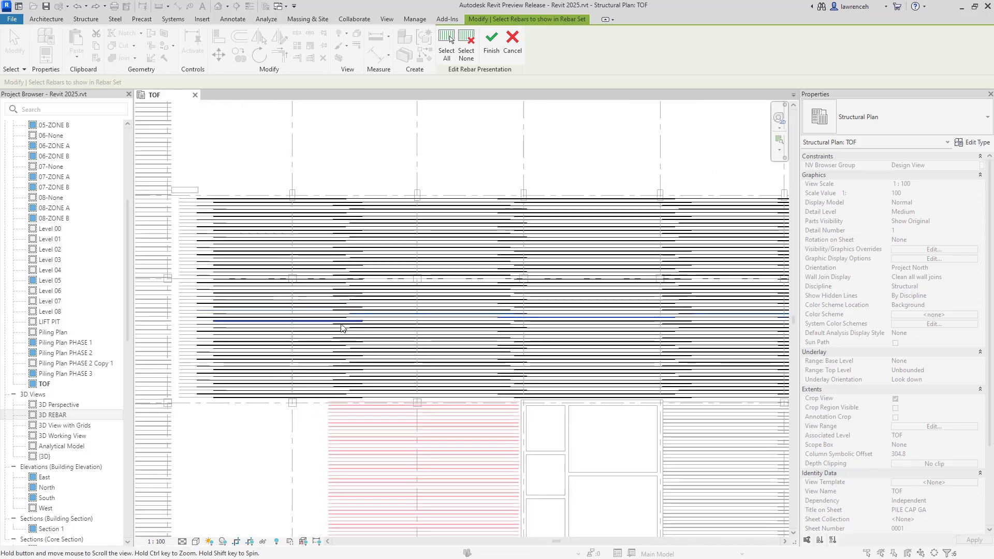
scroll(268, 327, up, 3)
scroll(303, 303, down, 4)
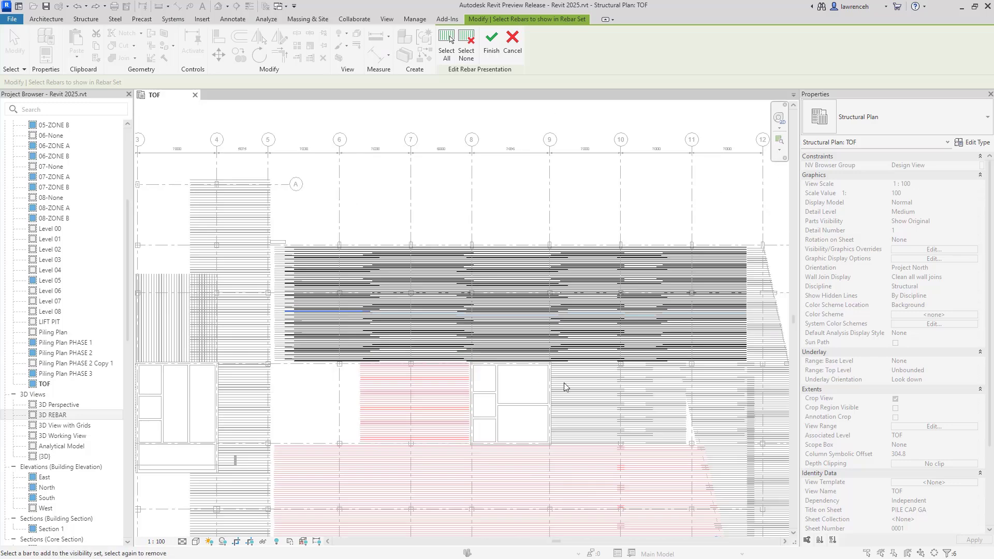
click(491, 43)
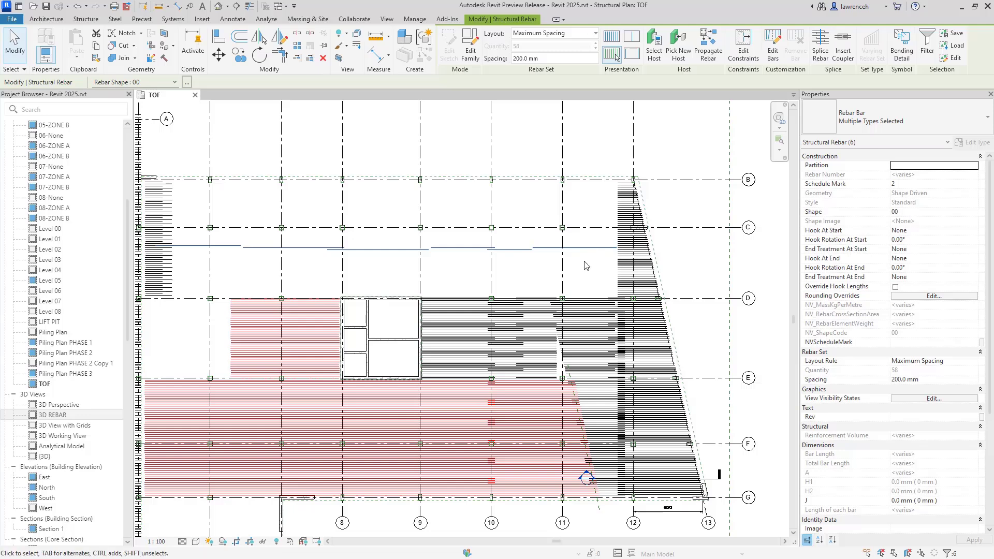
key(Escape)
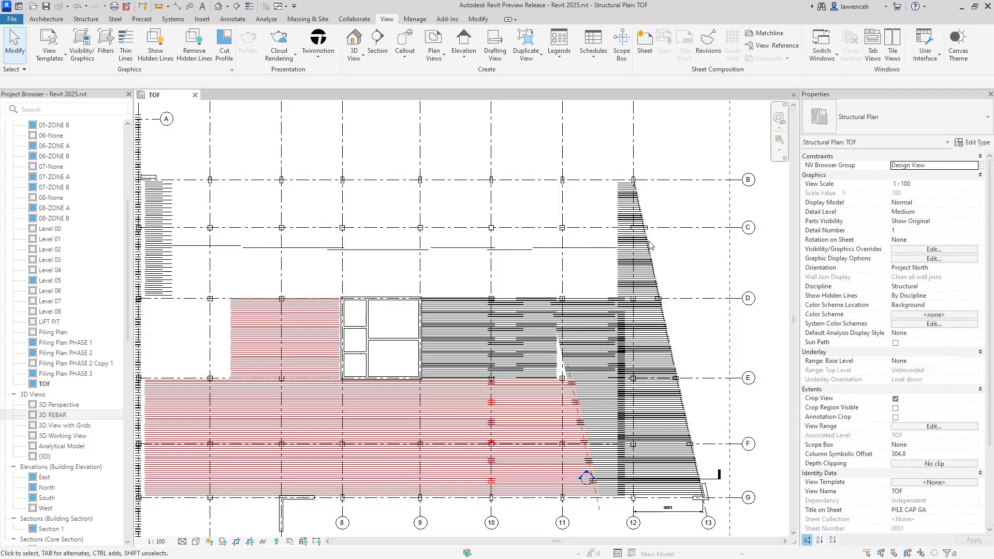
Place aligned multi-rebar annotations on the two H8 sets near grids 10 to 12, with their tags above grid B.
scroll(486, 244, up, 5)
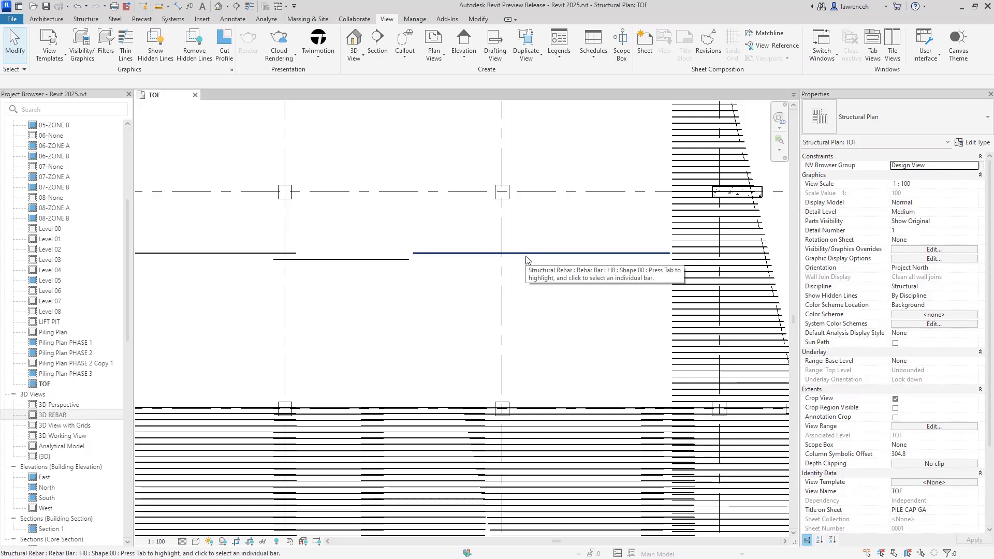
key(alt+n)
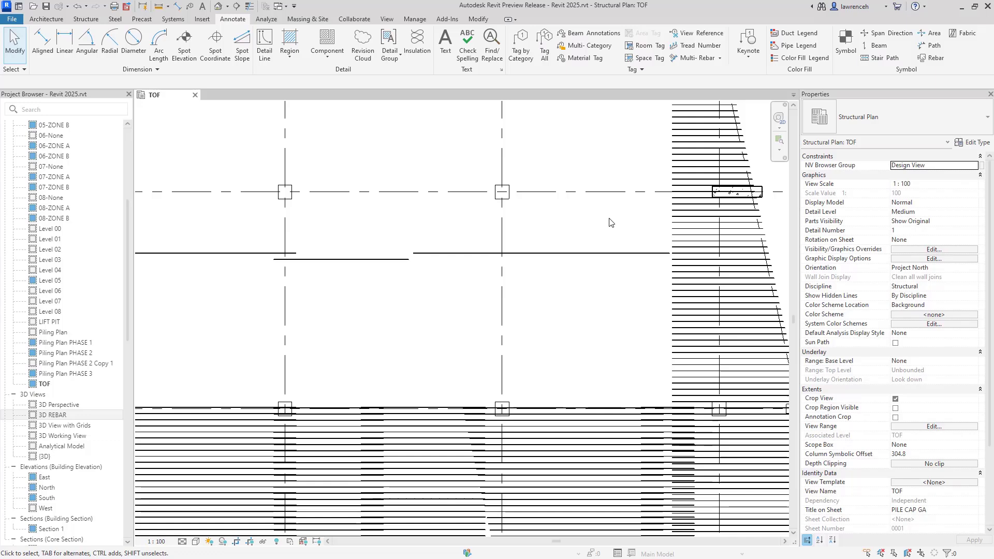
click(698, 58)
scroll(562, 227, down, 3)
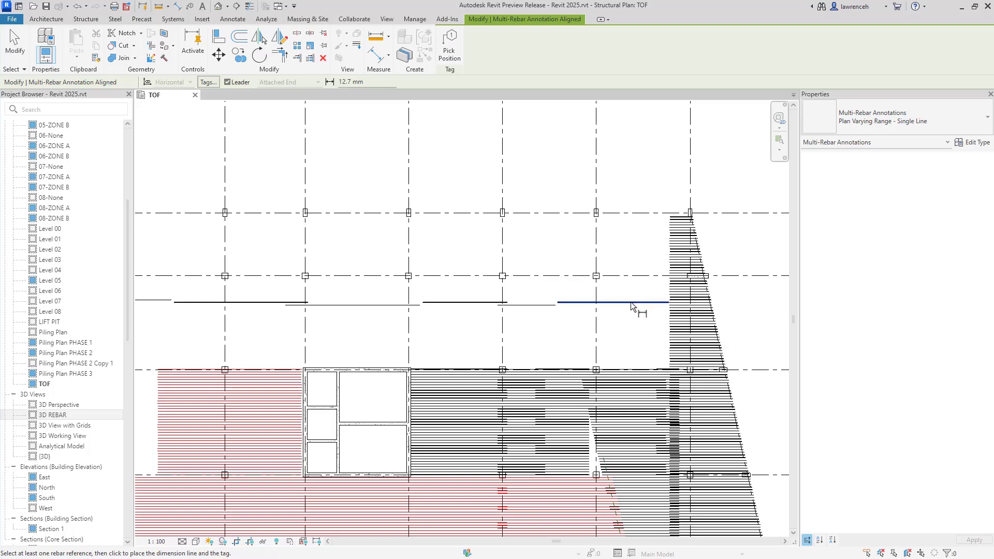
click(630, 302)
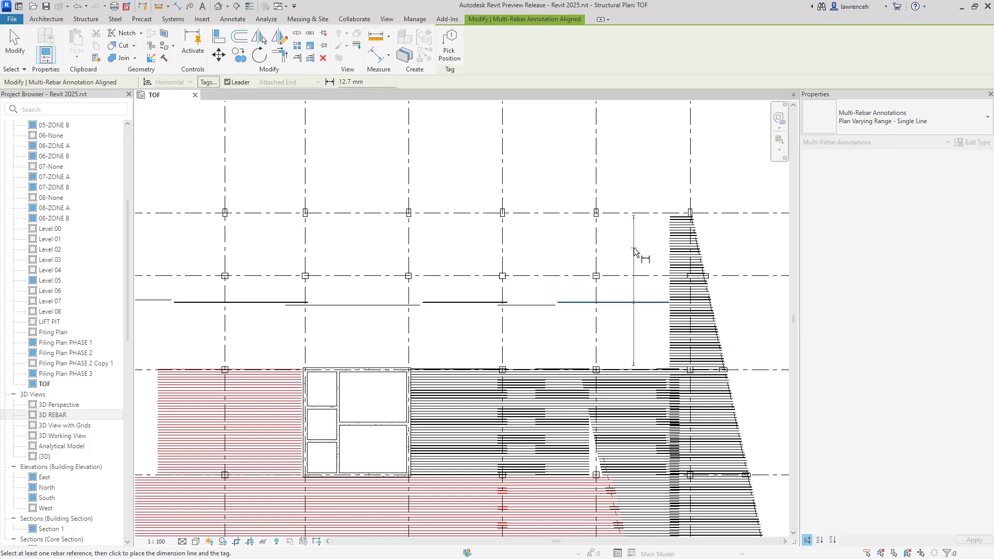
click(533, 305)
click(538, 210)
Place aligned multi-rebar annotations on the next three H12 sets, with their tags above grid B.
click(474, 305)
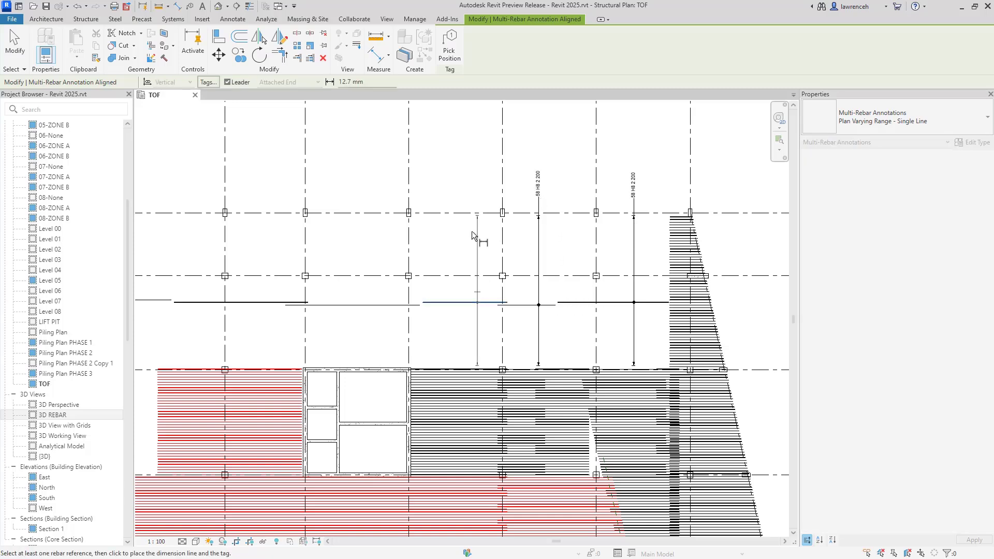
click(470, 212)
click(395, 305)
click(390, 220)
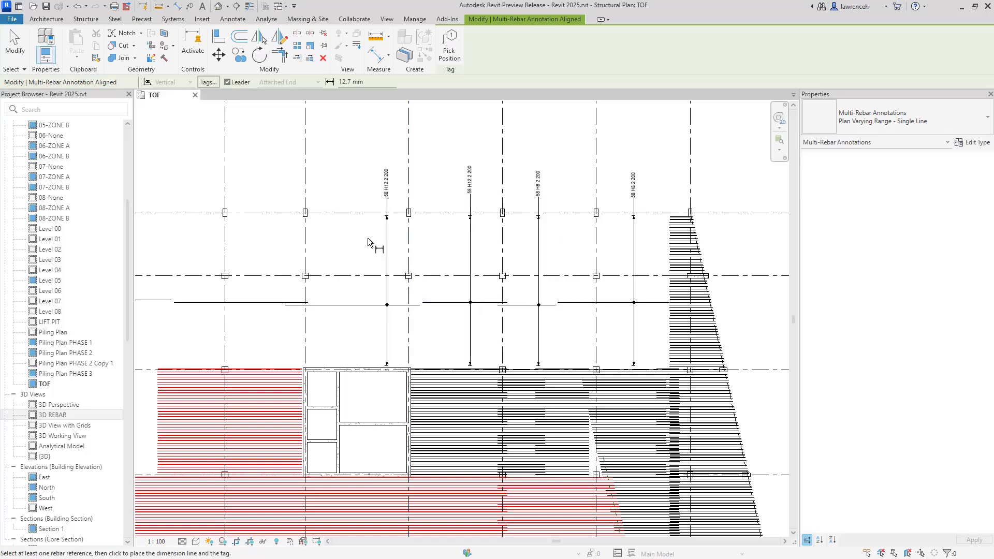
click(273, 303)
click(273, 189)
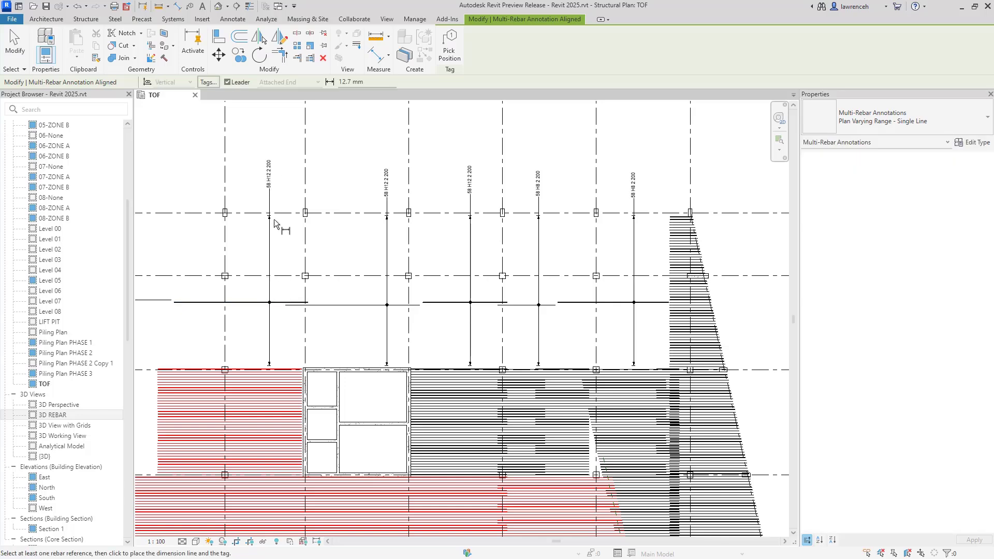
Place the last aligned multi-rebar annotation on the H12 set near grids 6 to 7, with its tag above grid B.
middle_drag(270, 220, 404, 234)
click(293, 313)
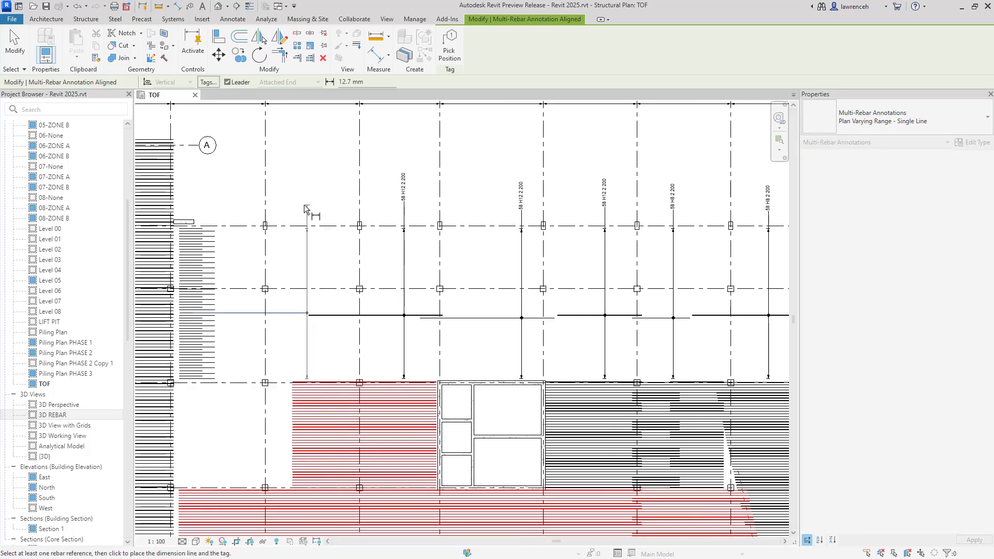
click(296, 212)
middle_drag(397, 242, 398, 243)
scroll(398, 243, down, 1)
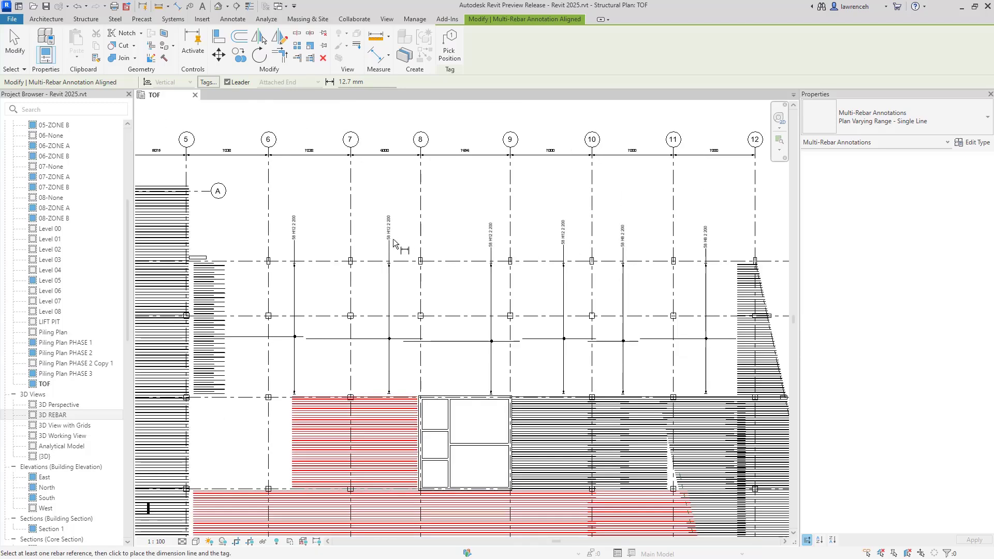
key(Escape)
key(Escape)
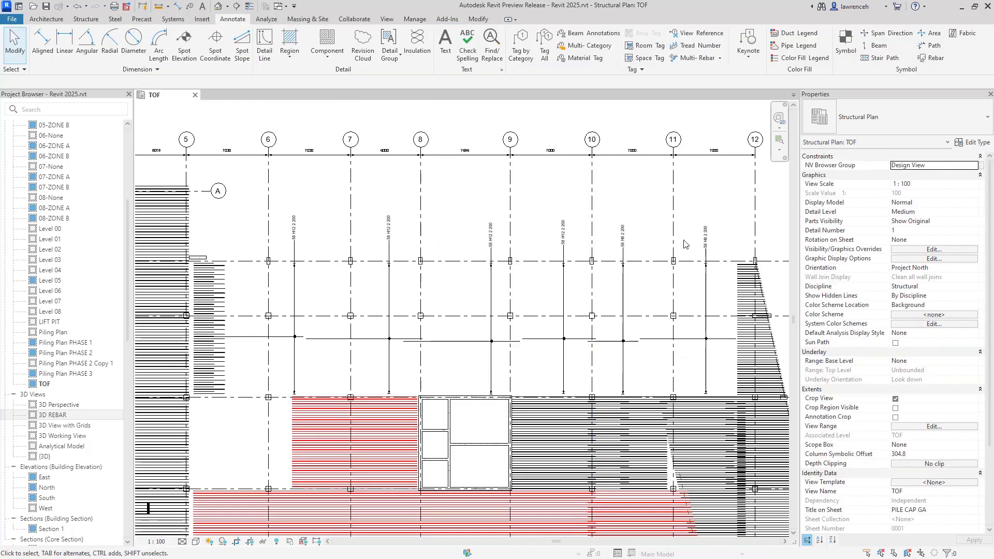
Select only the six multi-rebar annotations, excluding the grids, and align the tops of their rebar tags.
drag(721, 244, 287, 226)
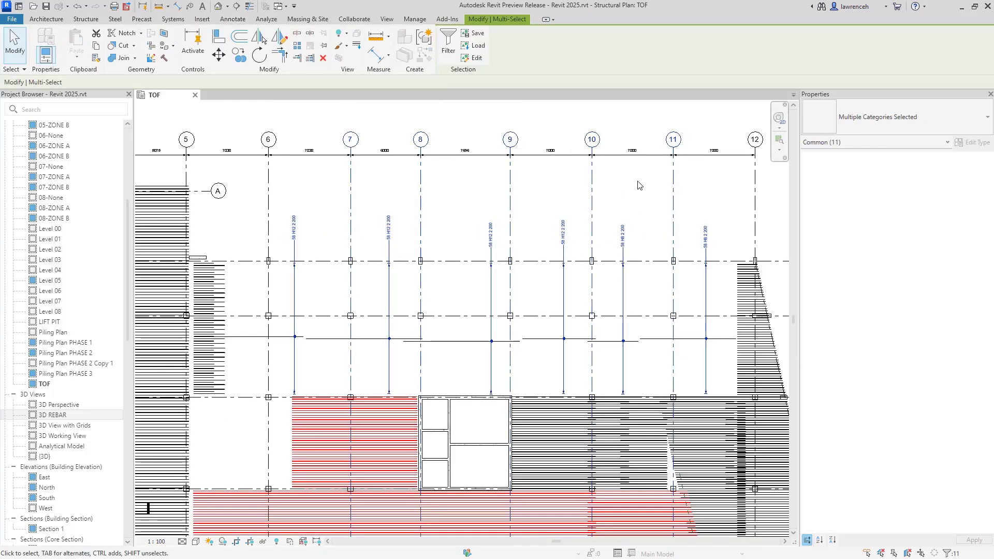
click(448, 42)
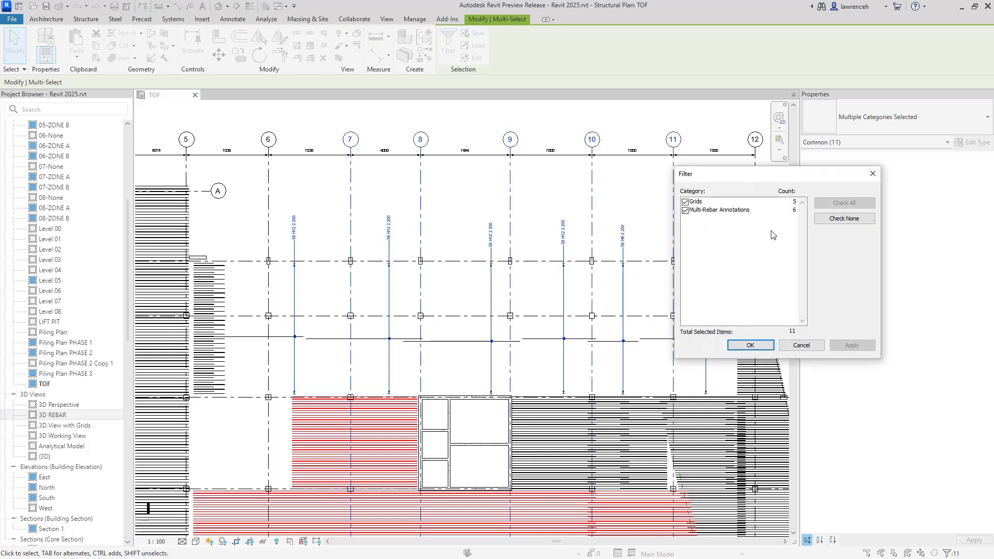
click(686, 203)
click(751, 345)
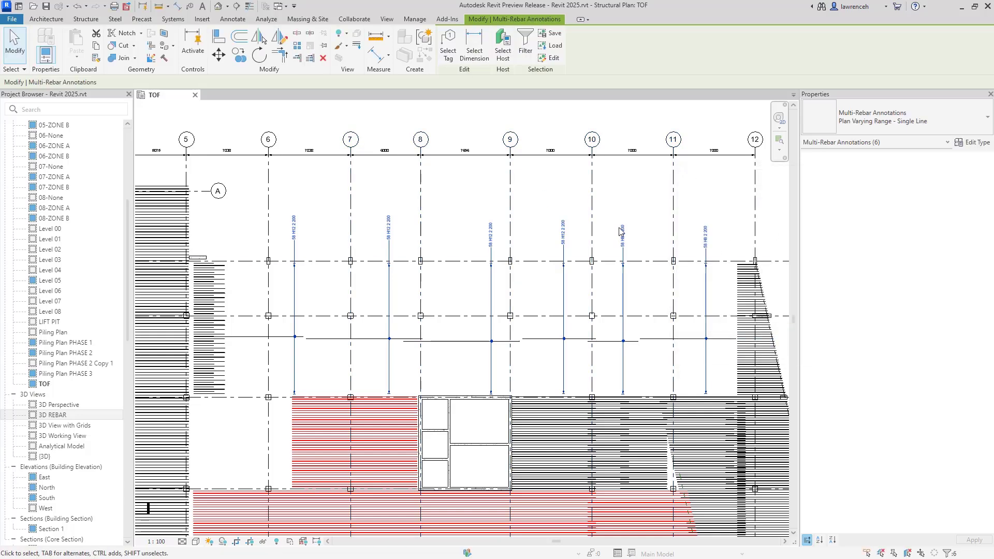
click(448, 54)
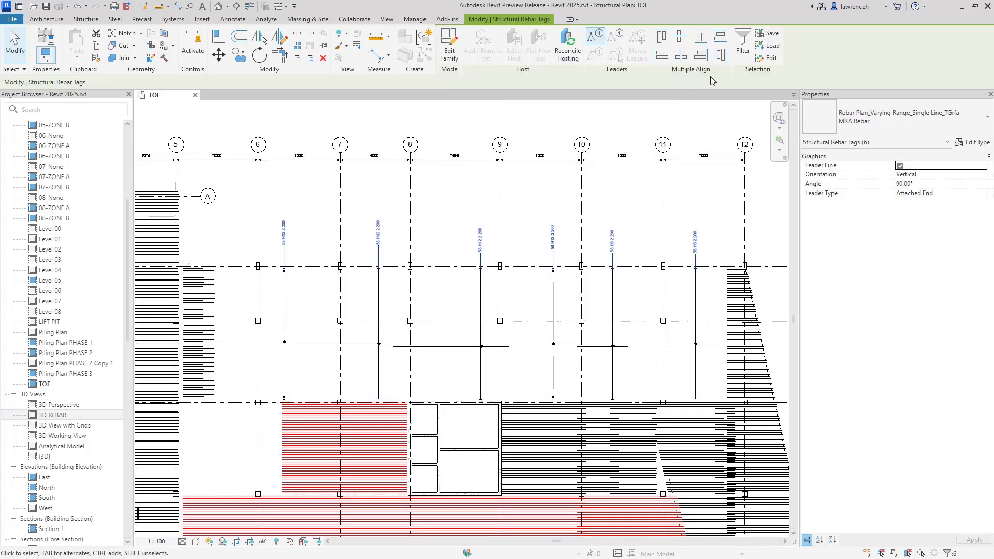
scroll(678, 150, up, 2)
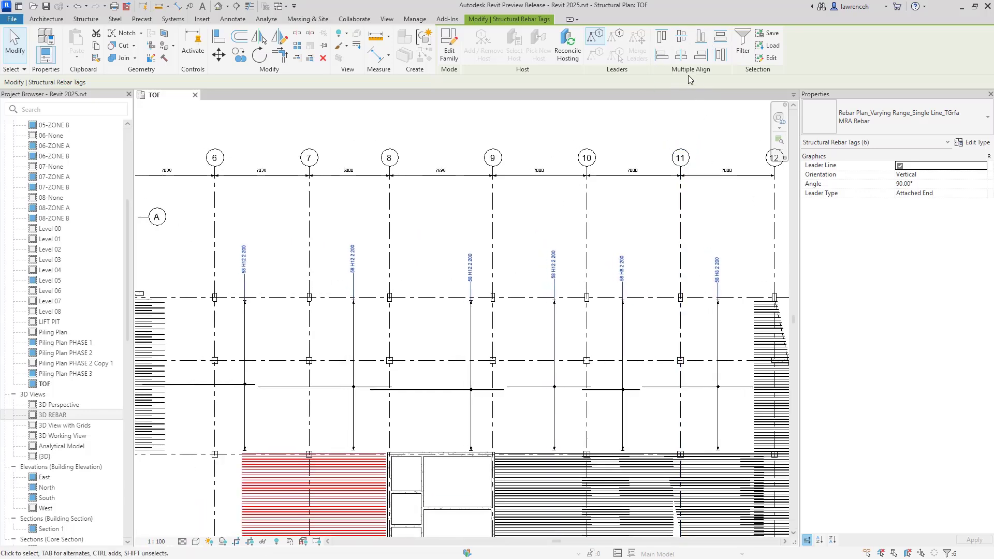
click(662, 42)
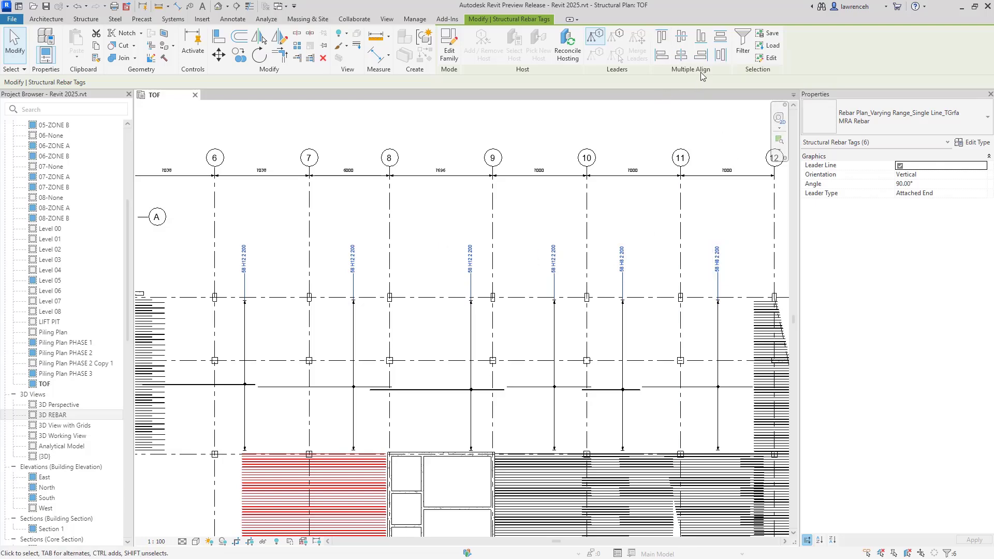
Try distributing the six aligned rebar tags at equal horizontal spacing and undo the distribution.
click(721, 55)
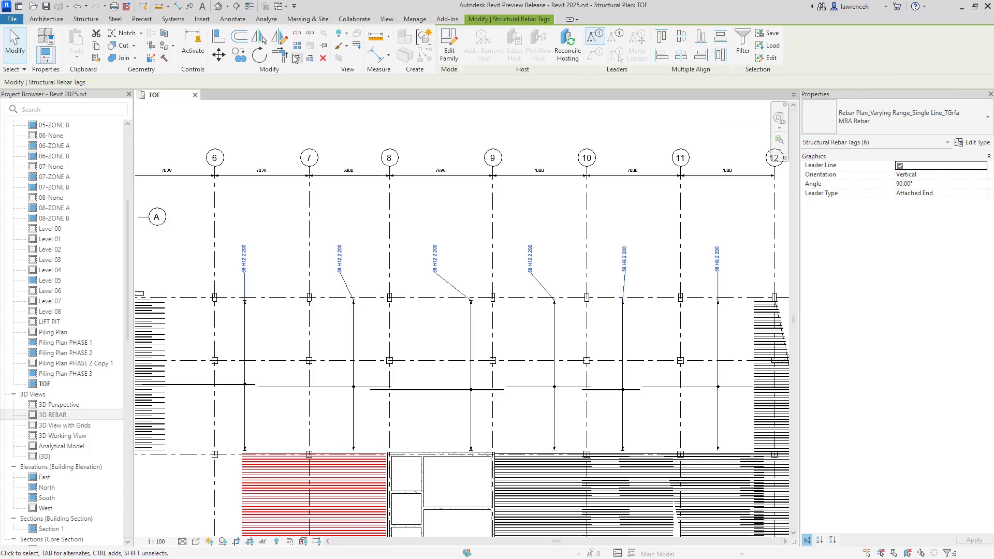
click(77, 7)
key(Escape)
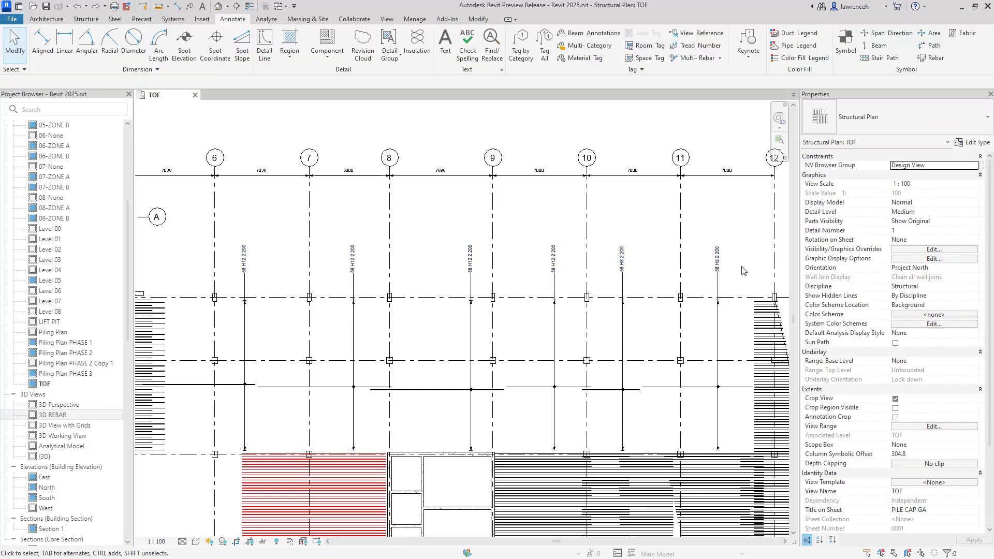
middle_drag(709, 264, 686, 265)
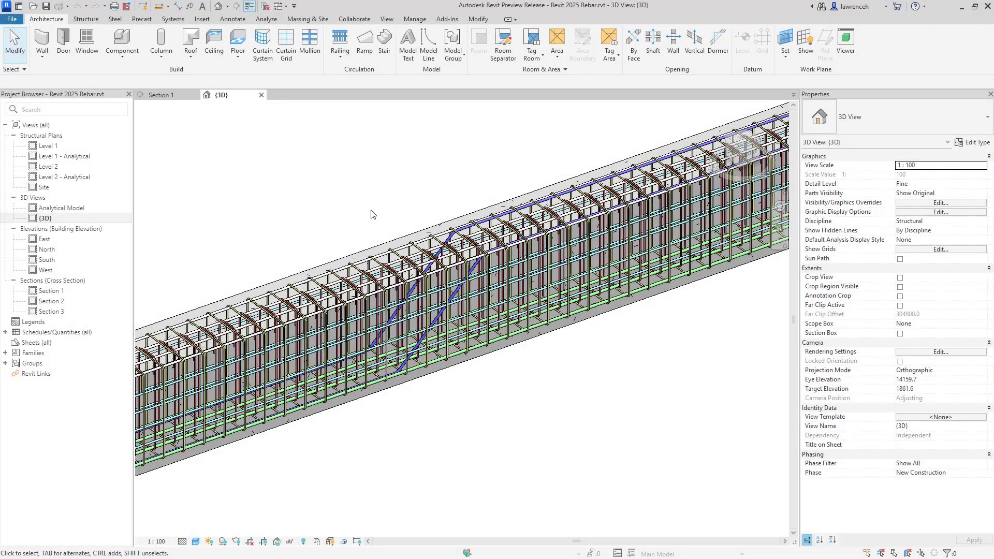
Open the rebar constraints editor for the front H20 shape 26 bent bar in the beam's 3D view.
click(475, 270)
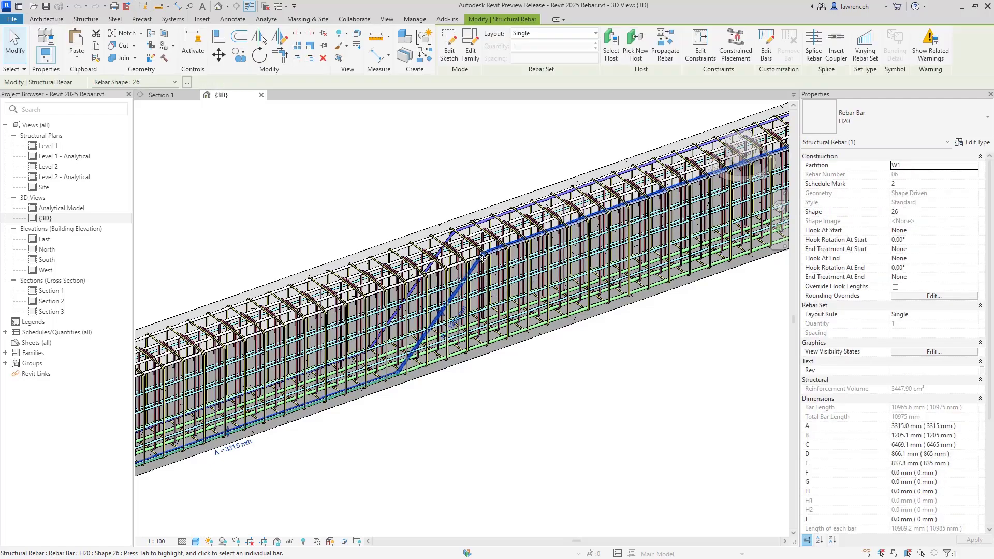
scroll(521, 412, up, 3)
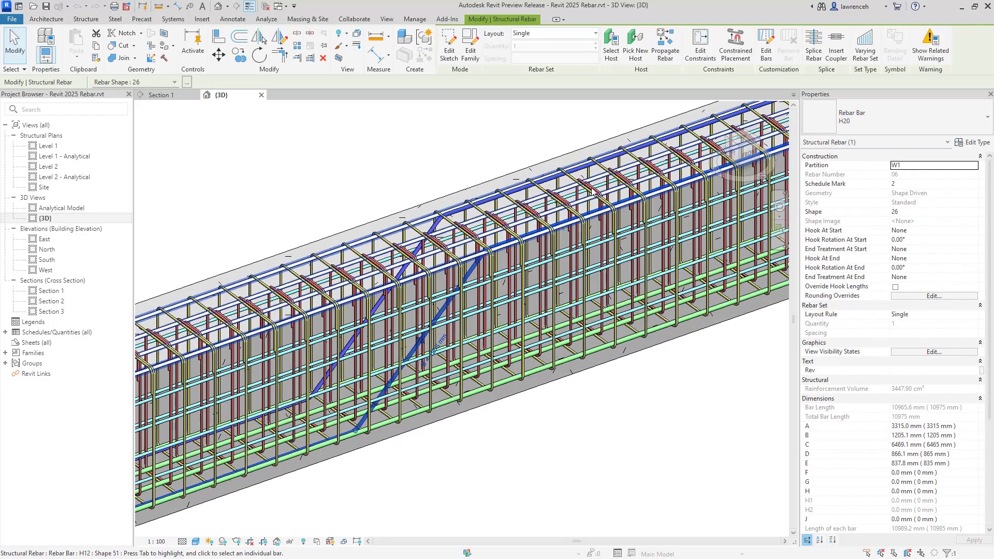
click(702, 52)
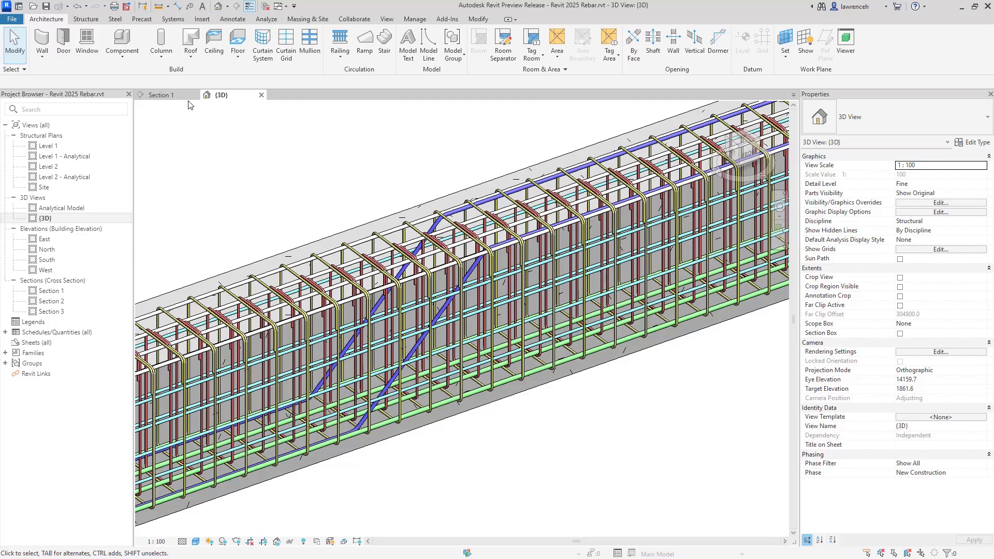
In Section 1, place a schematic bending detail for the outer H12 stirrup beside the beam near its upper part.
click(164, 96)
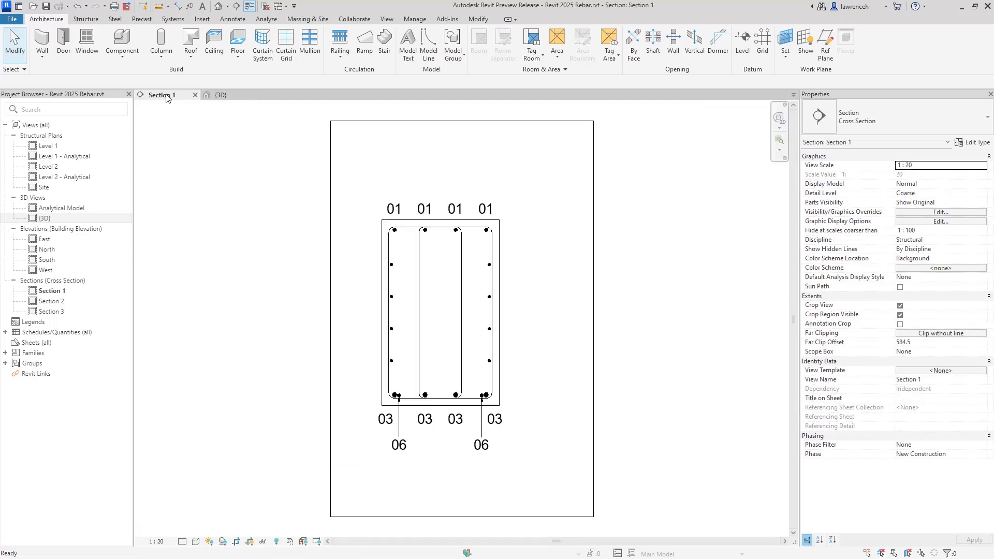
scroll(326, 305, up, 2)
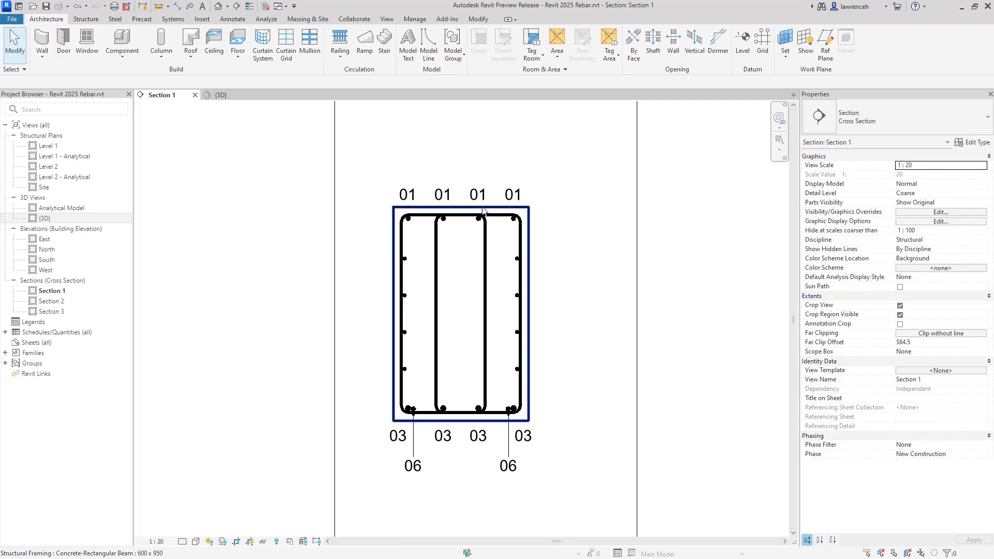
scroll(567, 385, up, 1)
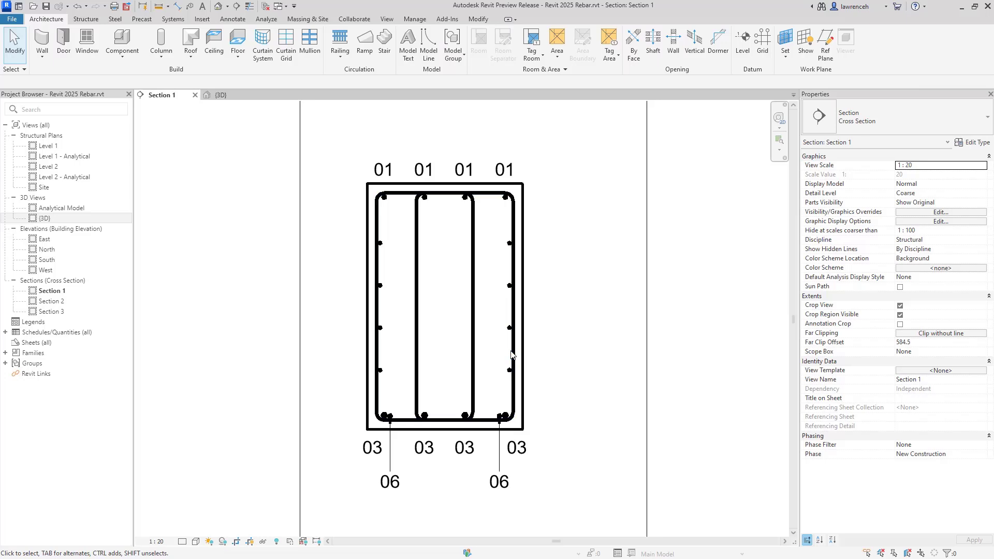
click(527, 303)
scroll(529, 302, down, 1)
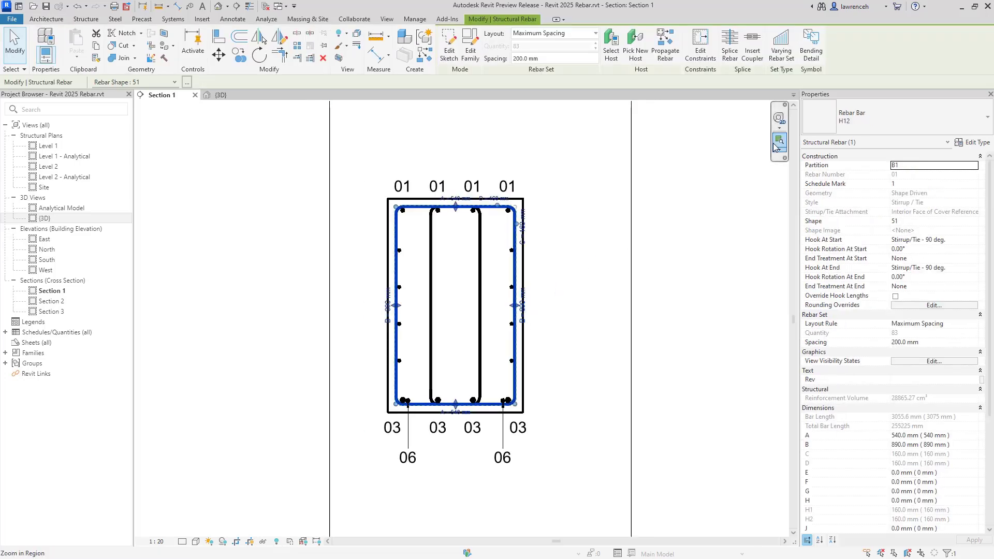
click(810, 44)
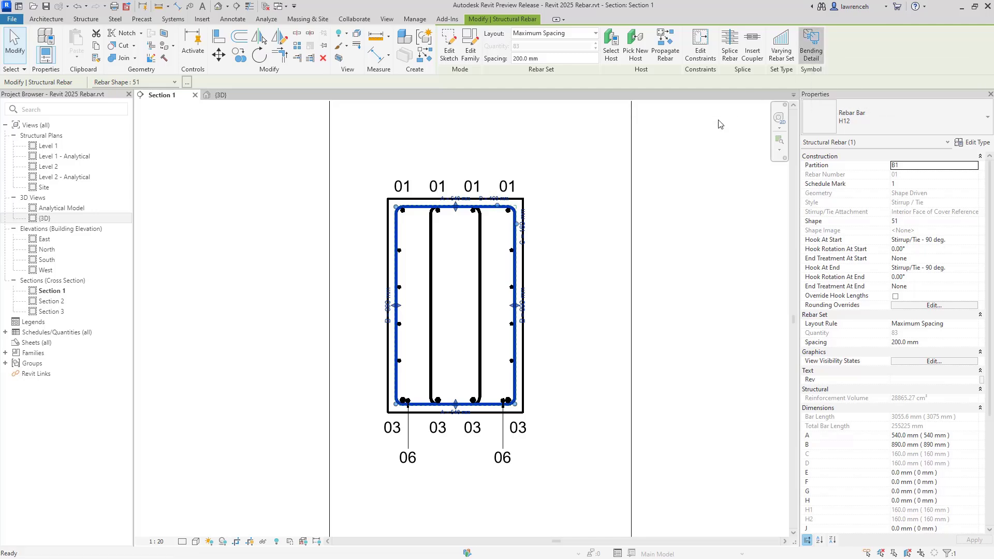
scroll(536, 246, down, 1)
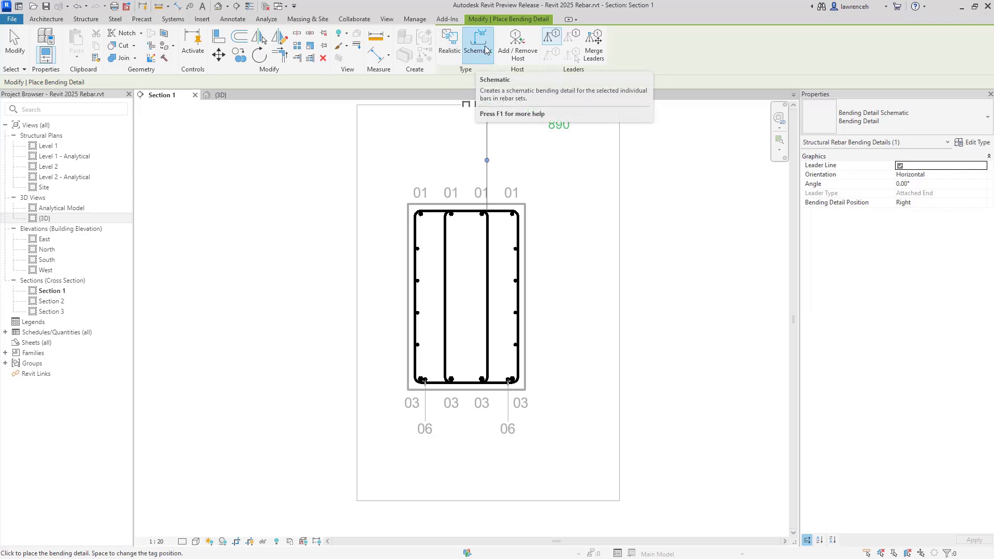
middle_drag(572, 225, 546, 226)
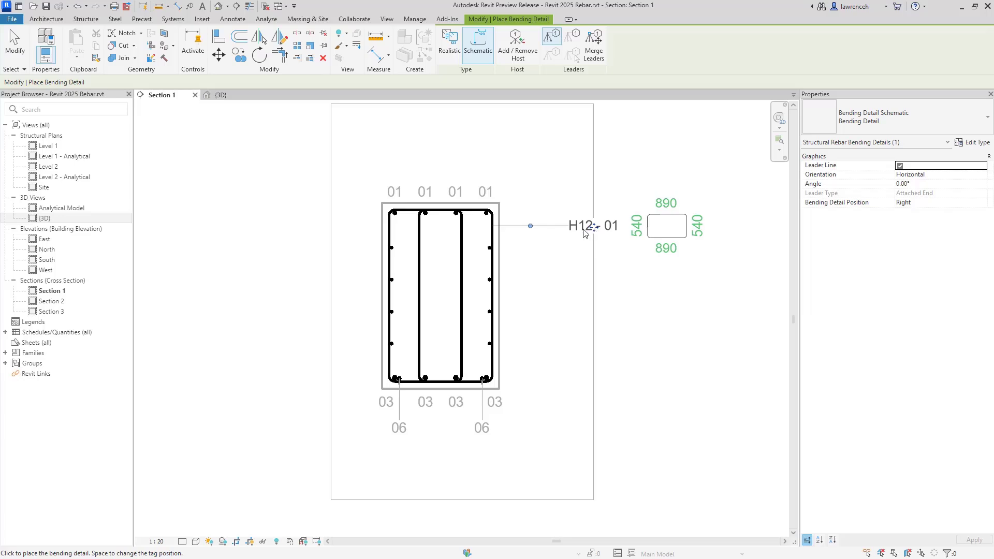
click(641, 233)
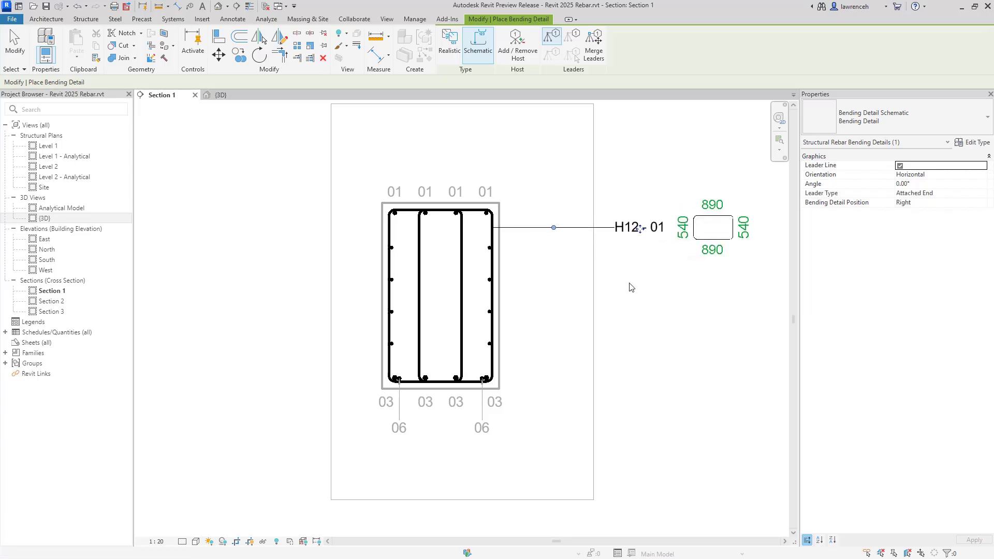
Place a schematic bending detail for the inner H12 stirrup below the outer stirrup's detail and finish placing.
click(464, 320)
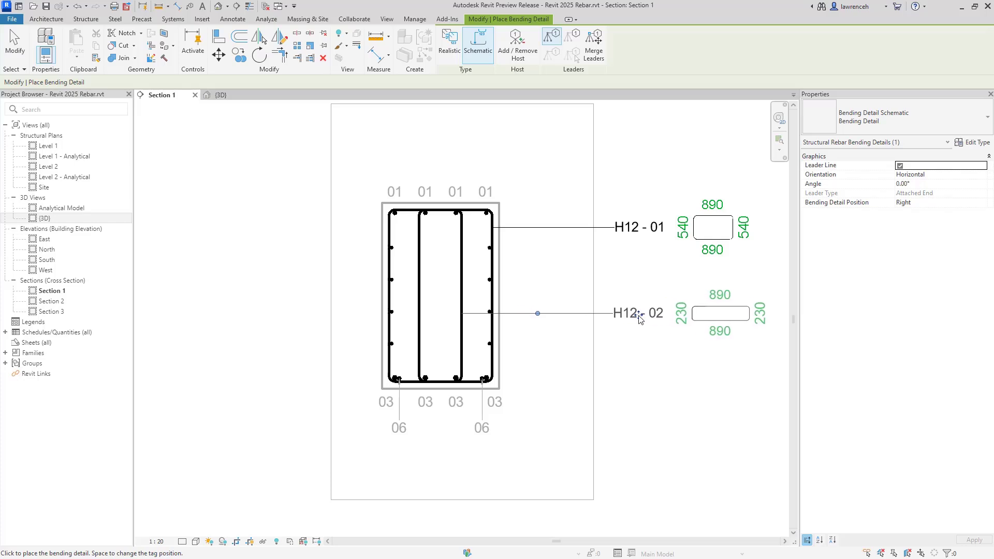
click(639, 319)
middle_drag(643, 344, 628, 338)
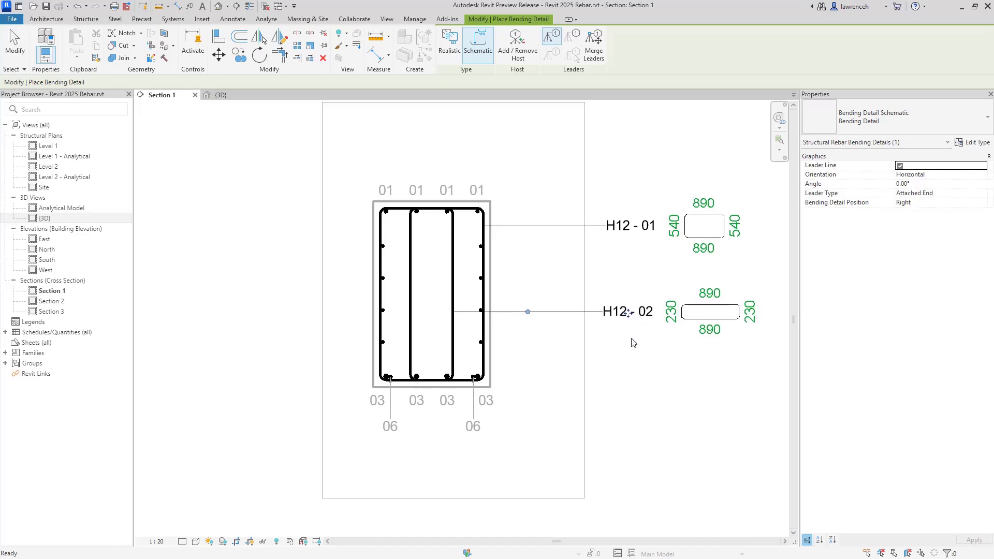
key(Escape)
Align the left edges of the two schematic bending details.
drag(720, 392, 678, 192)
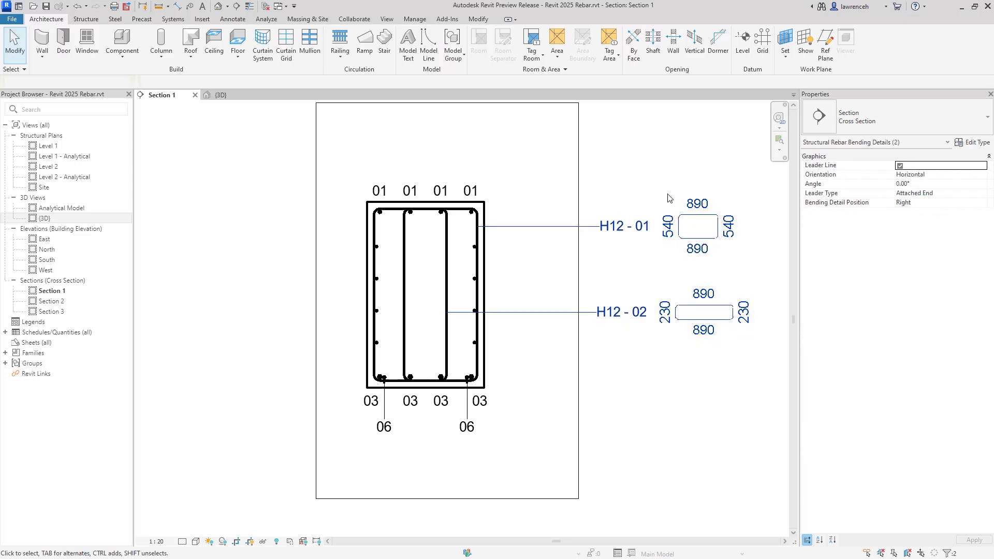
click(647, 57)
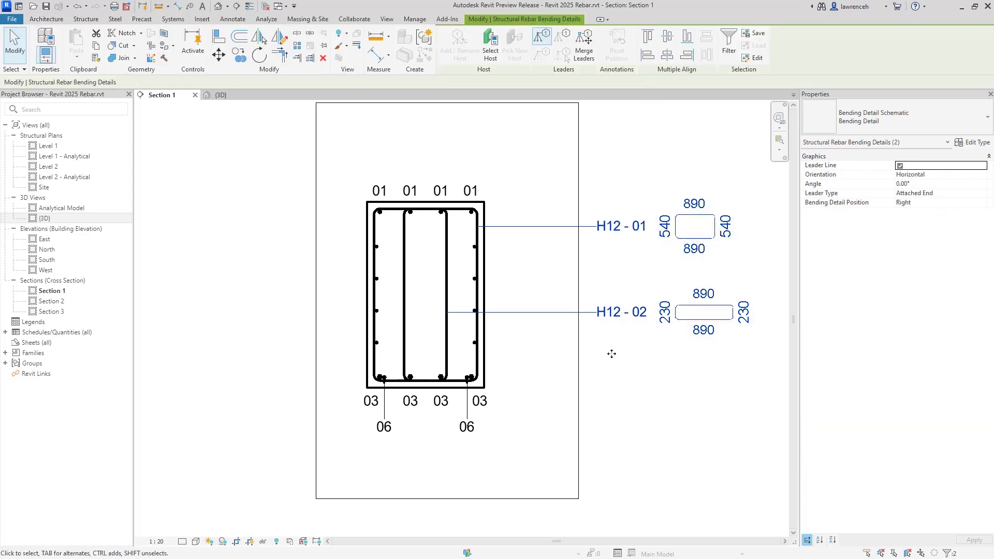
click(655, 366)
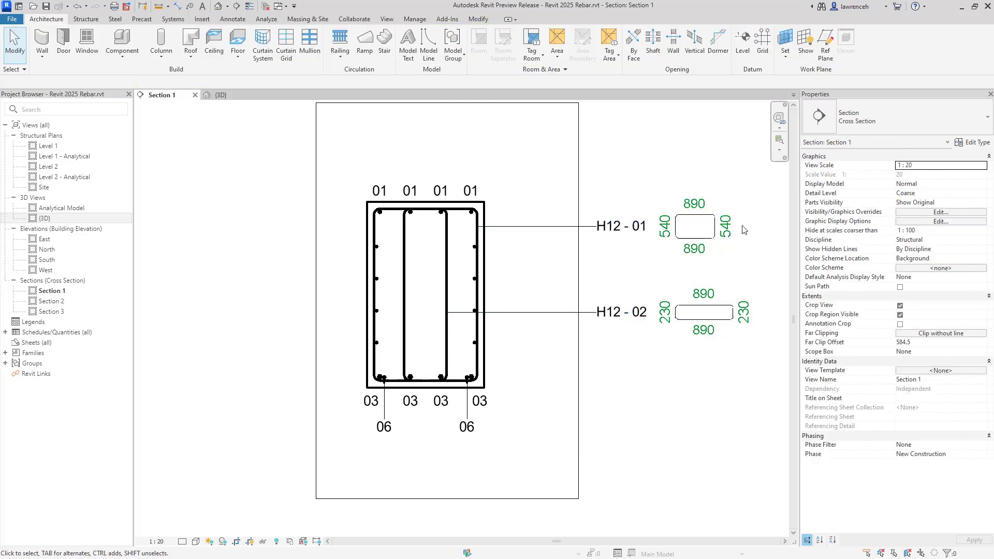
Place a realistic bending detail of the outer H12 stirrup beyond the schematic details, aligned with the beam section.
click(478, 270)
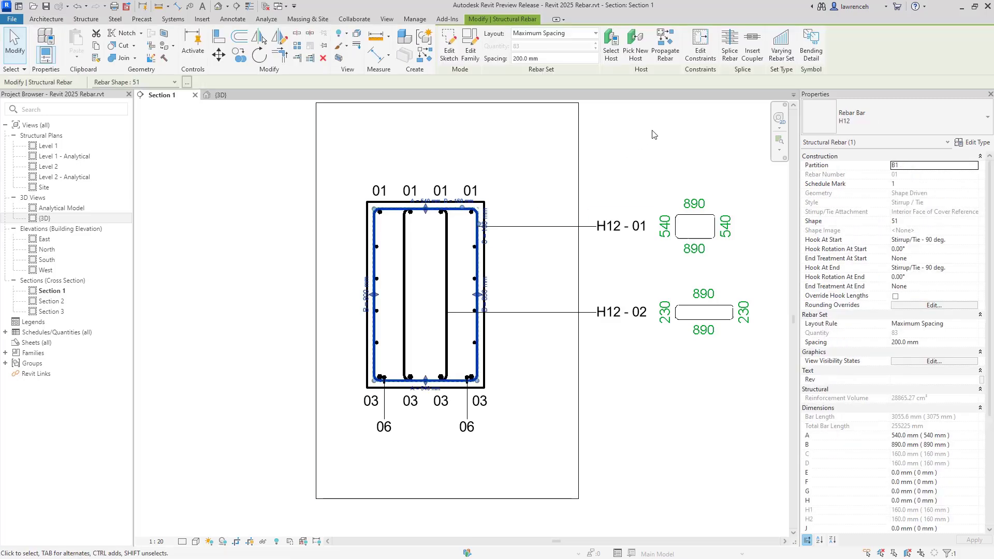
click(811, 50)
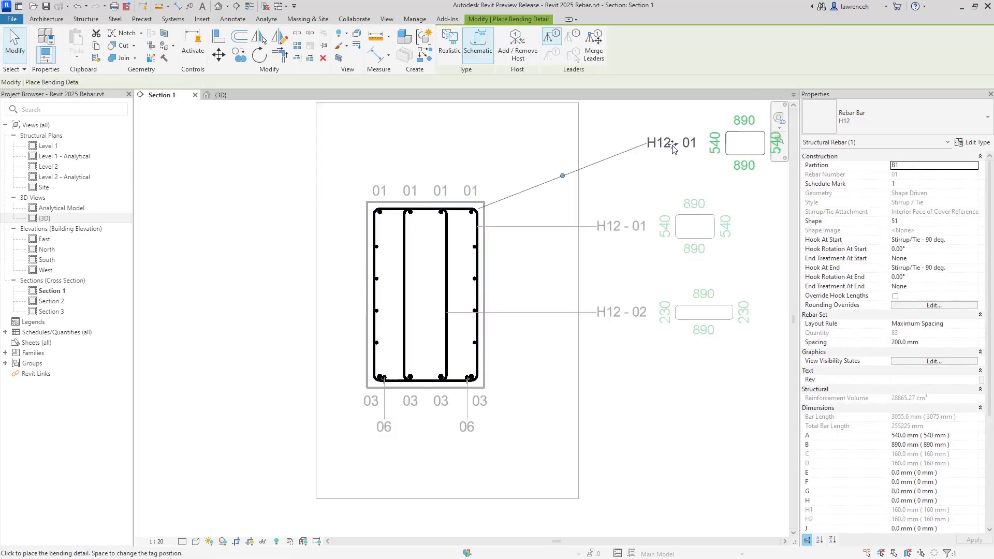
click(449, 47)
scroll(491, 293, down, 2)
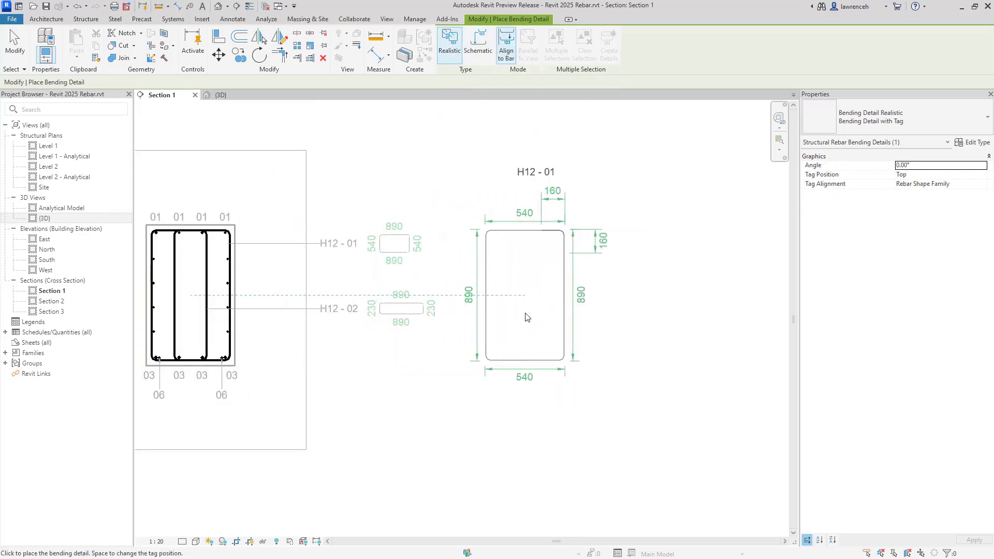
click(567, 320)
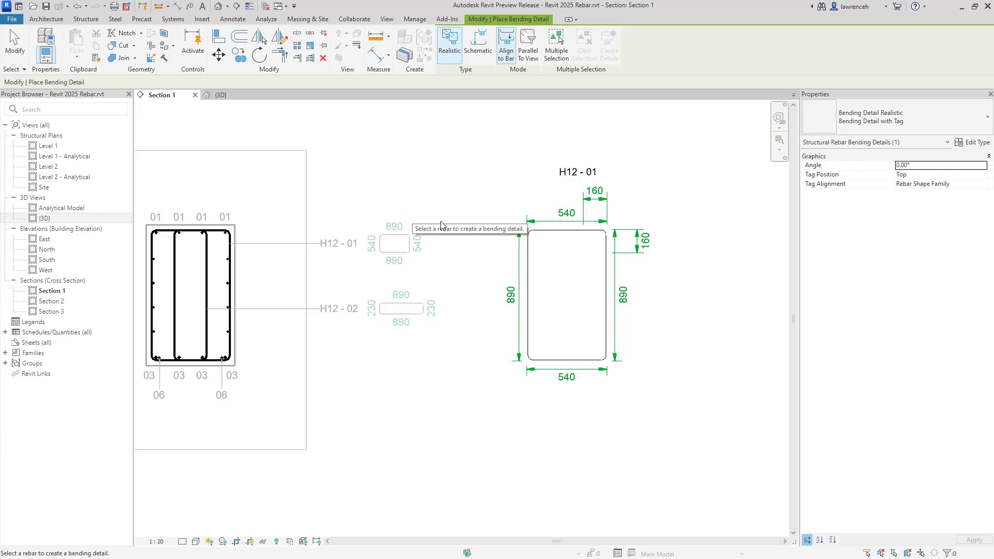
key(Escape)
Move the upper 540 dimension of the realistic bending detail above the 160 hook dimension.
scroll(555, 192, up, 1)
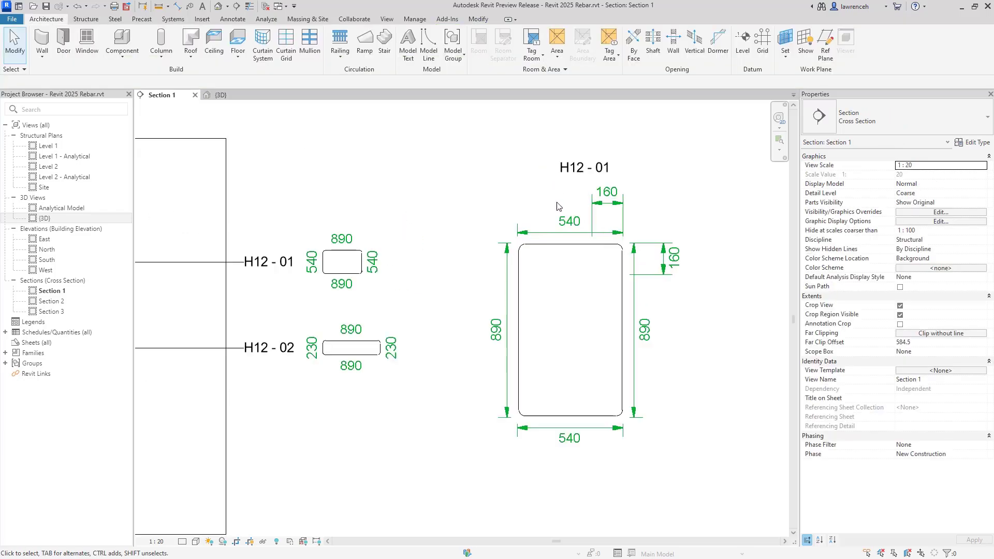
click(569, 229)
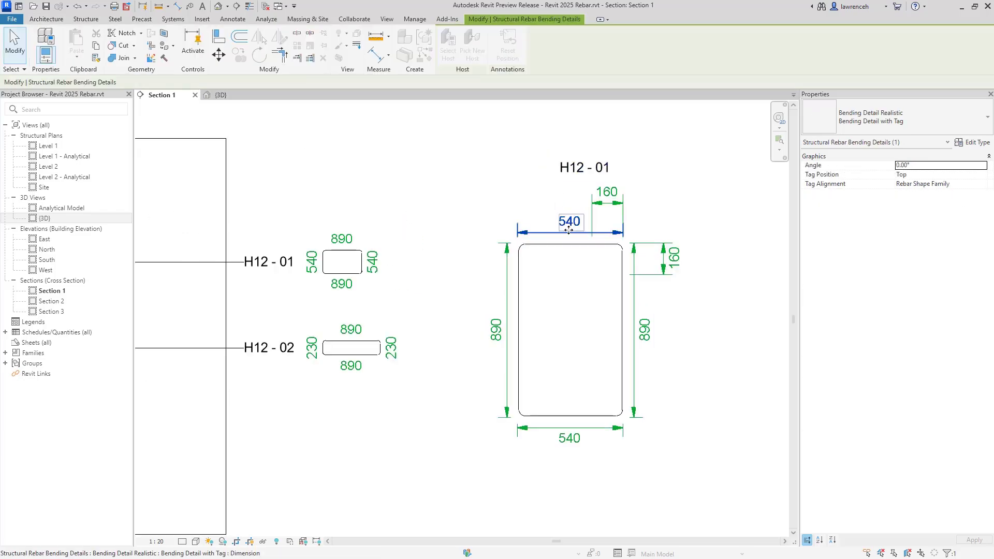
drag(569, 231, 574, 154)
click(601, 168)
click(640, 172)
key(Escape)
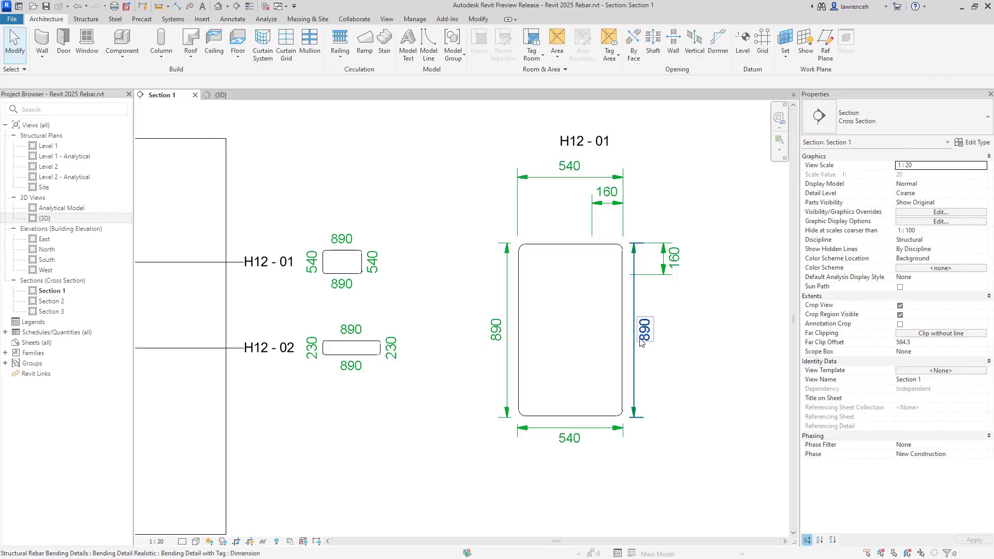
Move the right 890, lower 540 and left 890 dimensions of the realistic bending detail farther from the stirrup outline.
drag(642, 341, 698, 336)
click(593, 471)
drag(578, 444, 578, 464)
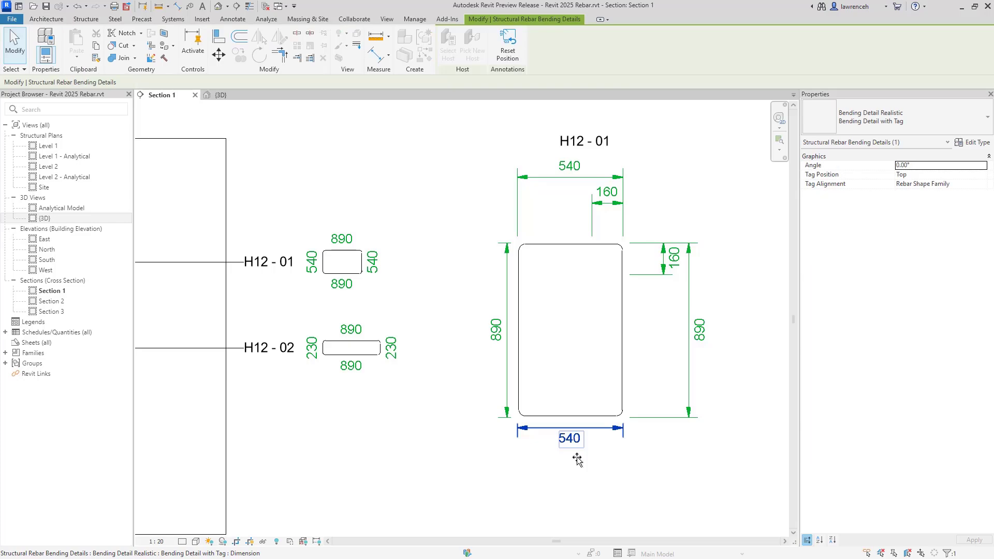
drag(506, 320, 492, 320)
click(459, 370)
click(593, 185)
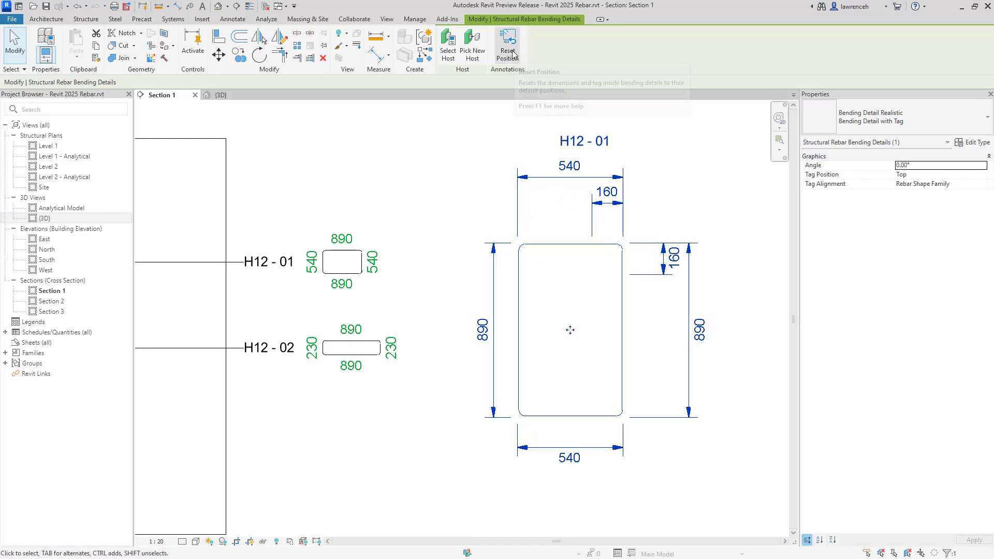
click(409, 241)
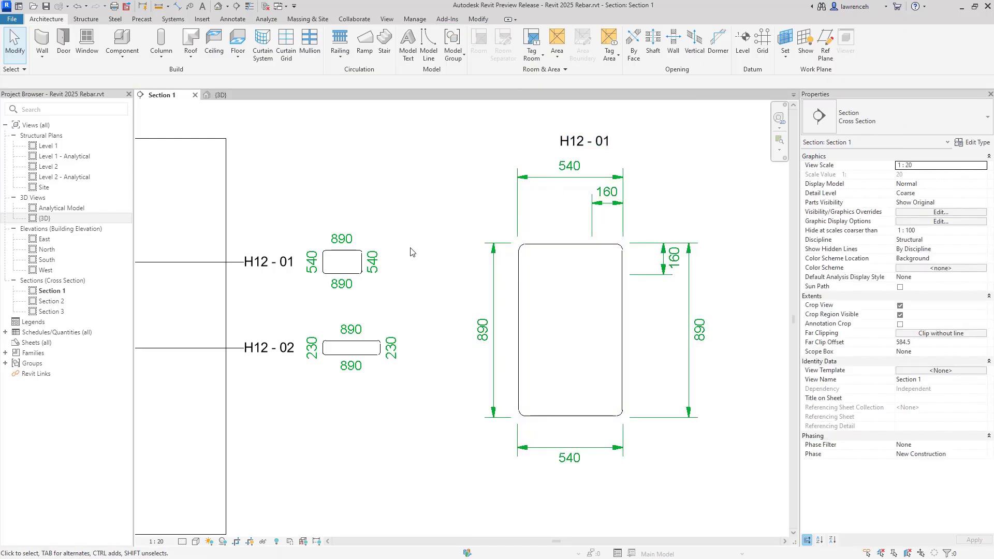
Move the right-hand 540 dimension of the H12 - 01 schematic bending detail outward and return it to its original place.
scroll(398, 280, up, 2)
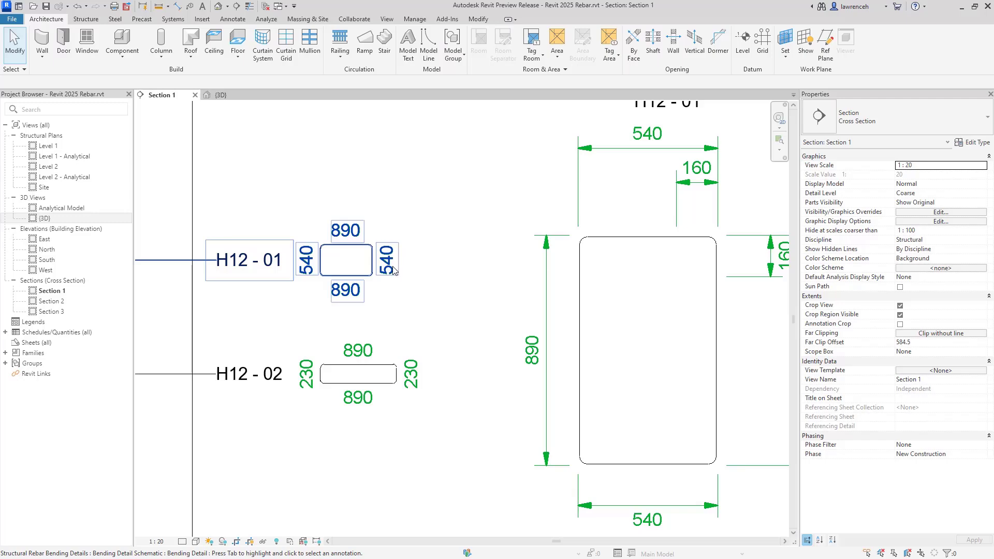
click(406, 286)
click(401, 261)
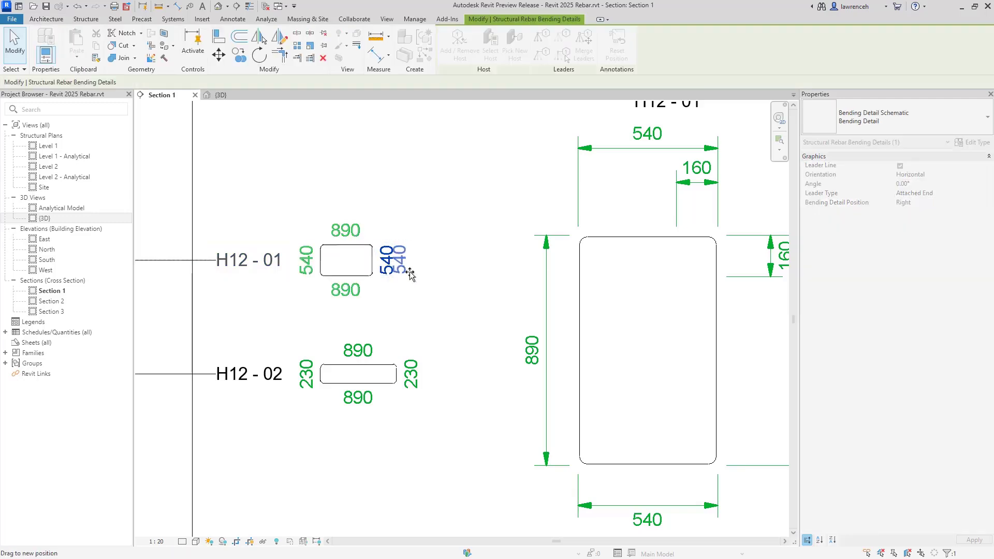
drag(395, 261, 387, 261)
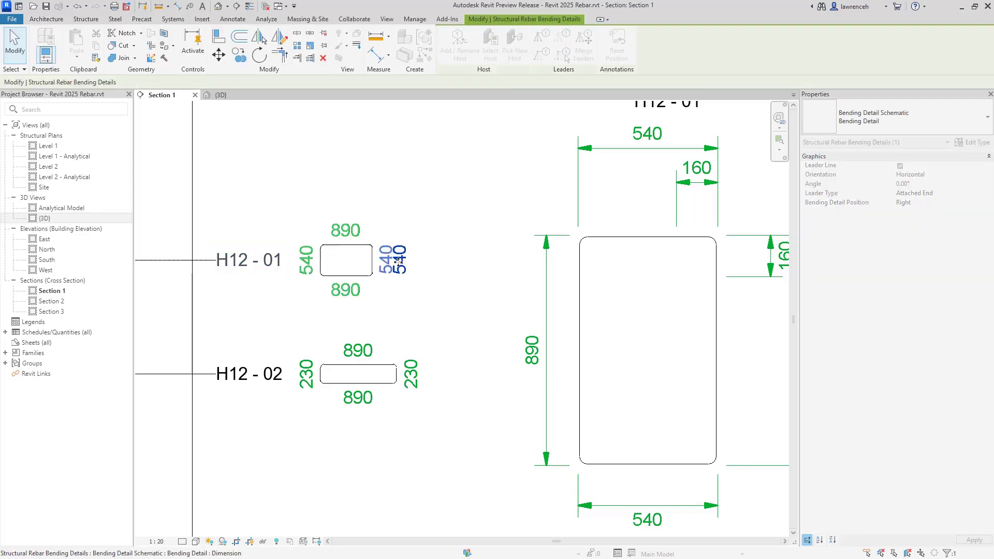
click(403, 248)
scroll(424, 291, down, 3)
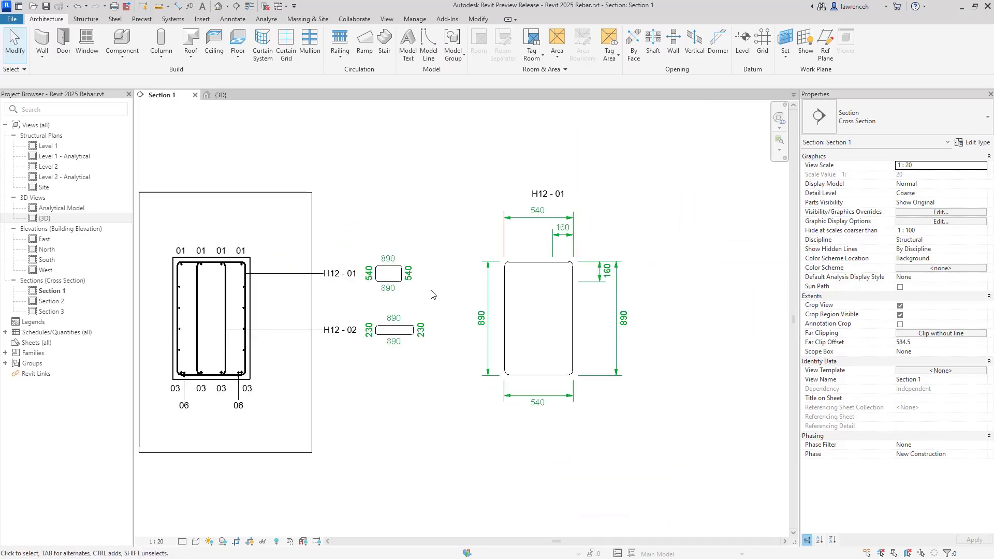
middle_drag(398, 337, 427, 339)
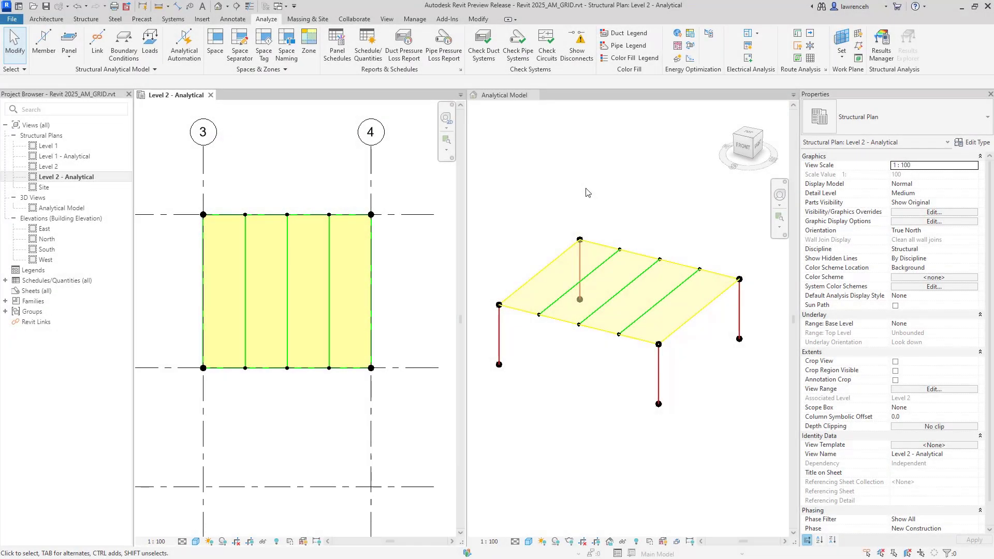
Examine the Moves With Grids property of the upper and lower analytical nodes of the column at grid 4.
click(671, 224)
click(740, 280)
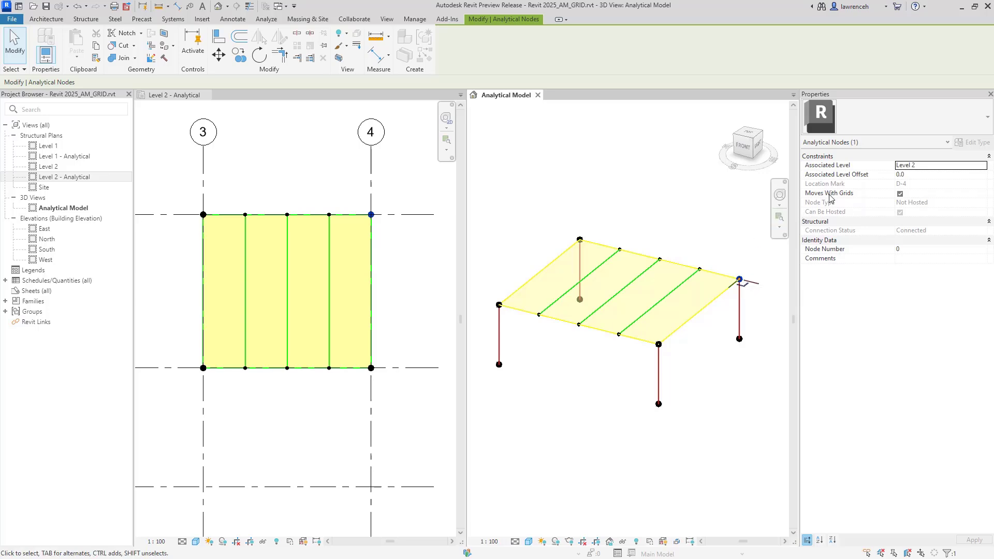
mouse_move(822, 198)
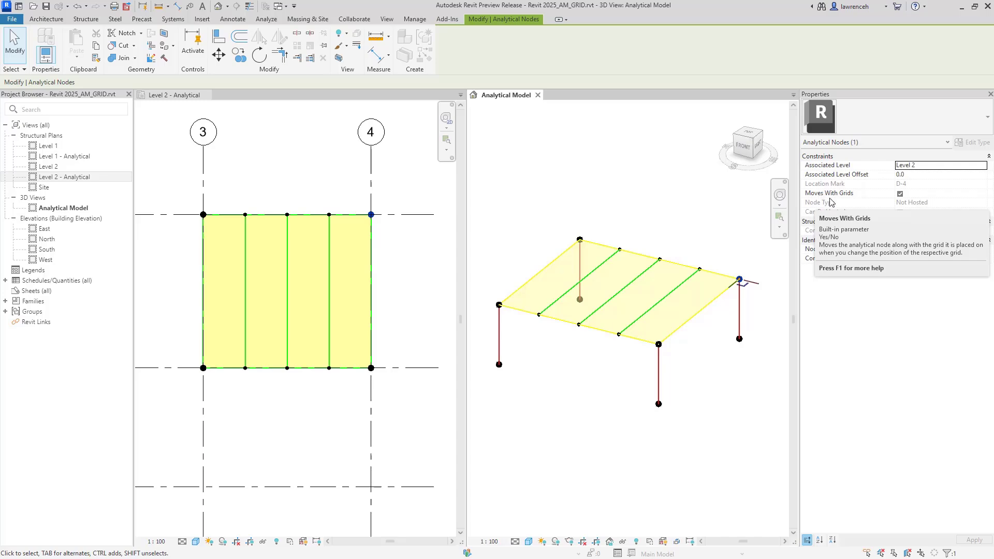
click(771, 334)
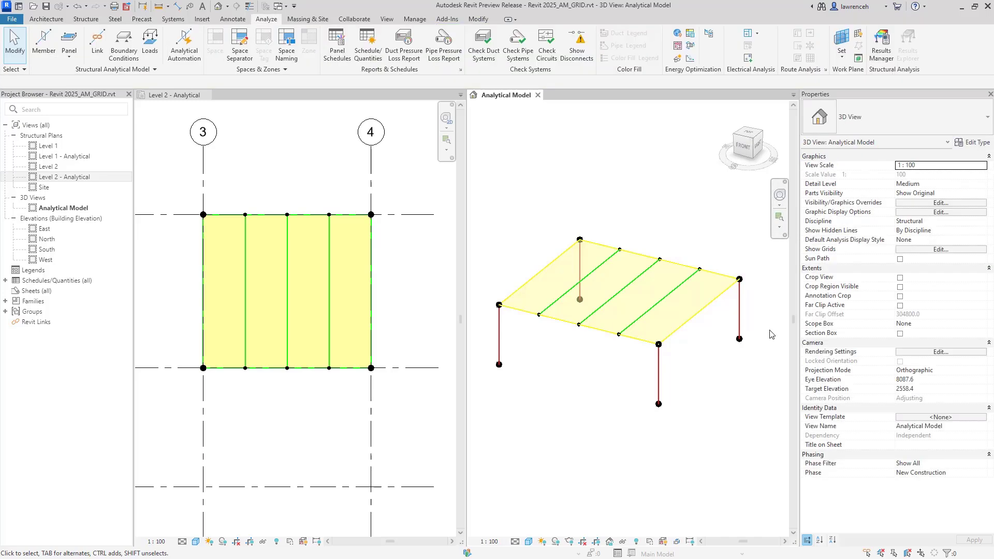
click(740, 337)
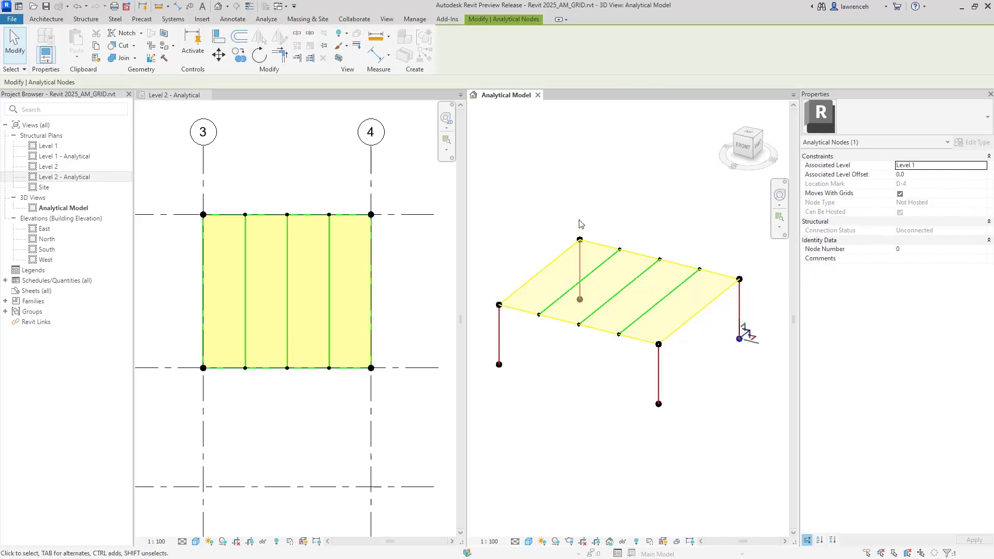
key(Escape)
Move grid 4 slightly closer to grid 3 in the Level 2 - Analytical plan.
click(414, 321)
scroll(410, 302, down, 2)
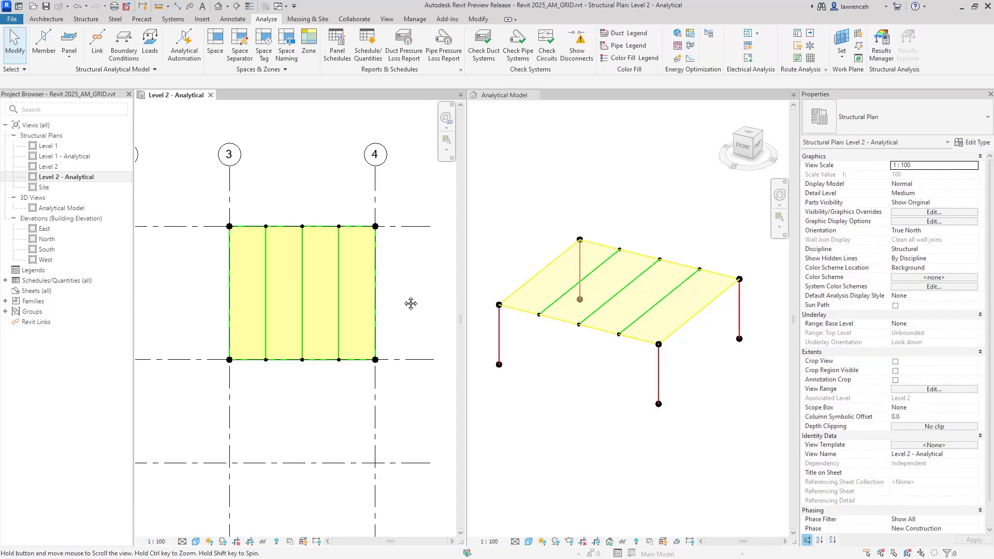
click(375, 233)
mouse_move(366, 224)
mouse_down()
mouse_move(342, 224)
mouse_move(384, 228)
mouse_move(357, 226)
mouse_up()
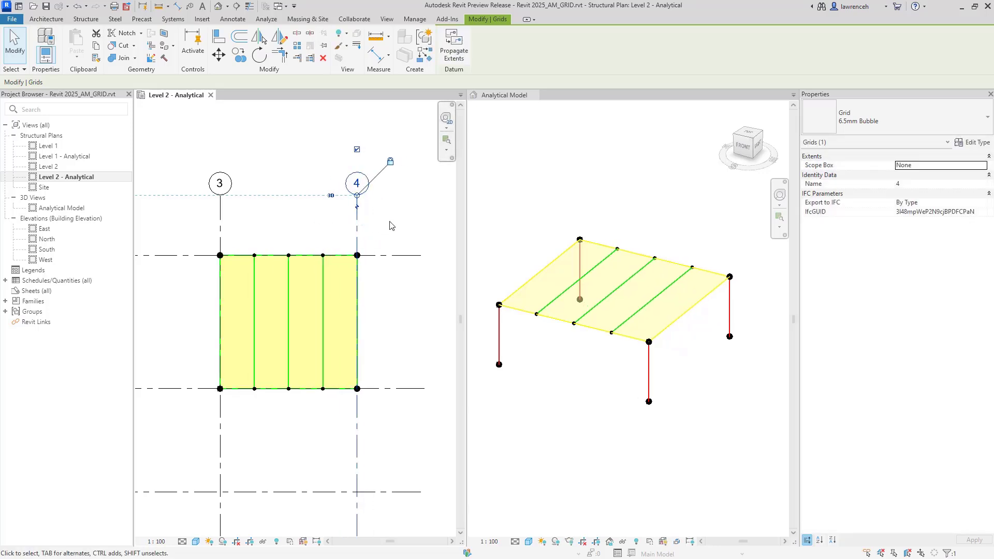
Move the horizontal grid along the panel's upper edge slightly down toward the panel's lower edge.
click(391, 226)
click(392, 255)
mouse_move(391, 255)
mouse_down()
mouse_move(389, 240)
mouse_move(389, 260)
mouse_up()
click(386, 229)
click(389, 241)
click(391, 312)
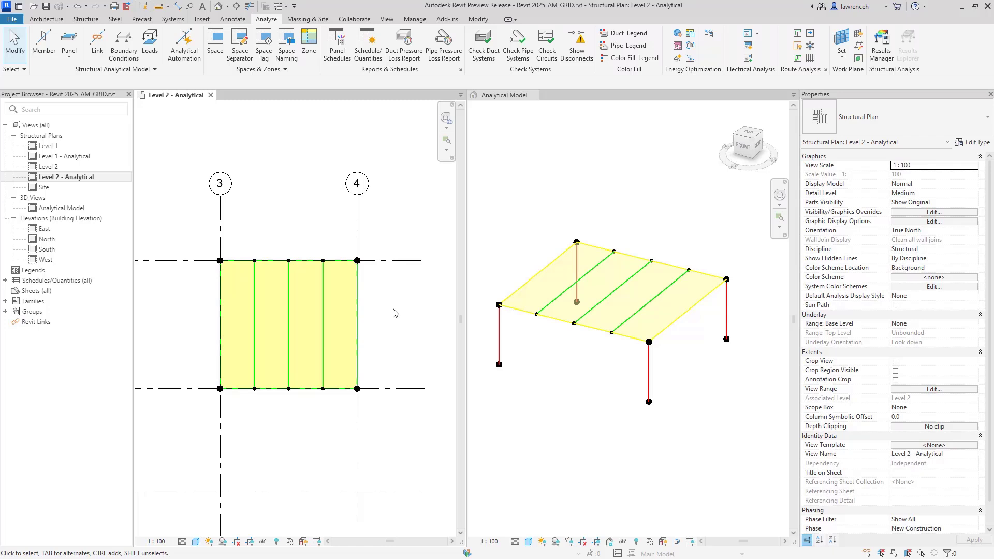
Show the local coordinate systems of analytical members and analytical panels in the Analytical Model 3D view.
click(666, 163)
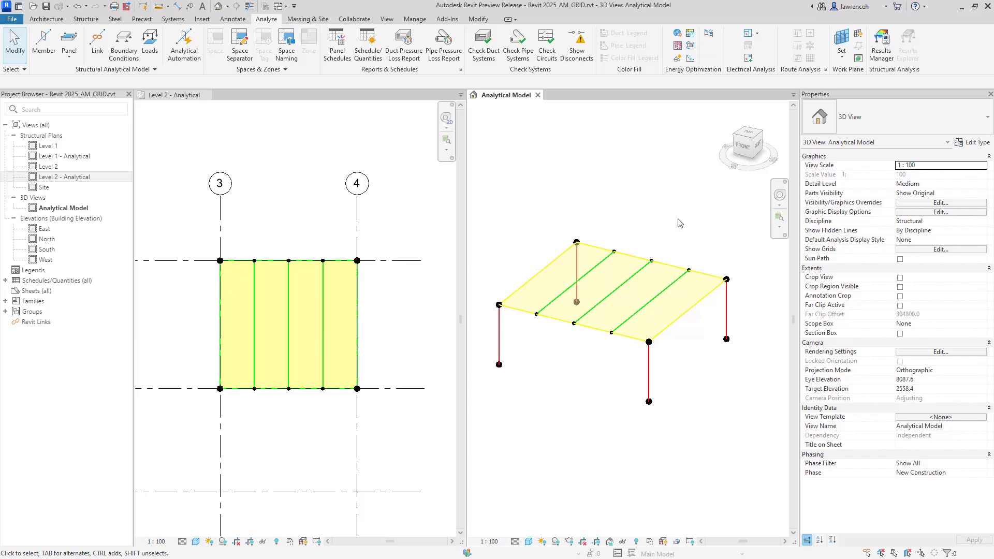
key(v)
key(g)
click(616, 111)
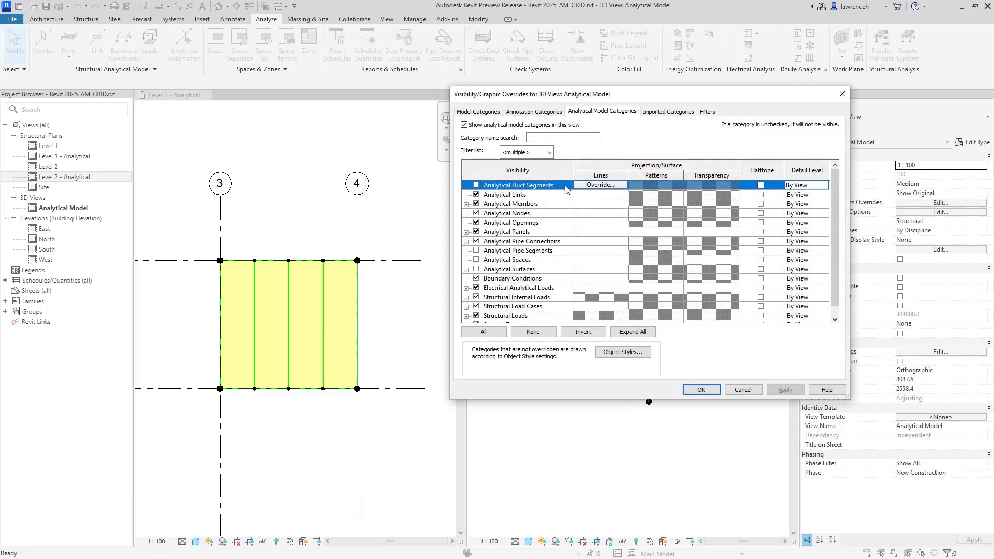
click(466, 204)
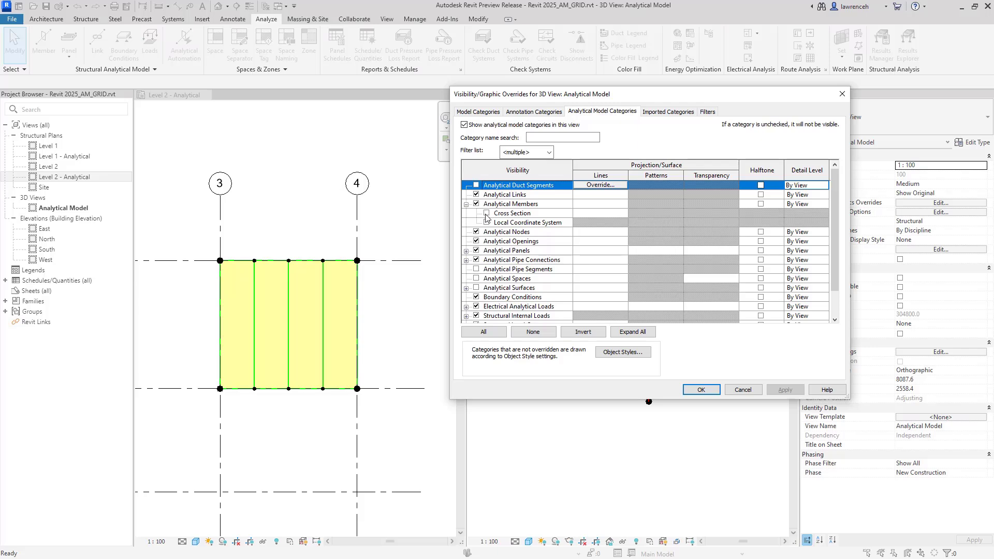
click(485, 223)
click(487, 223)
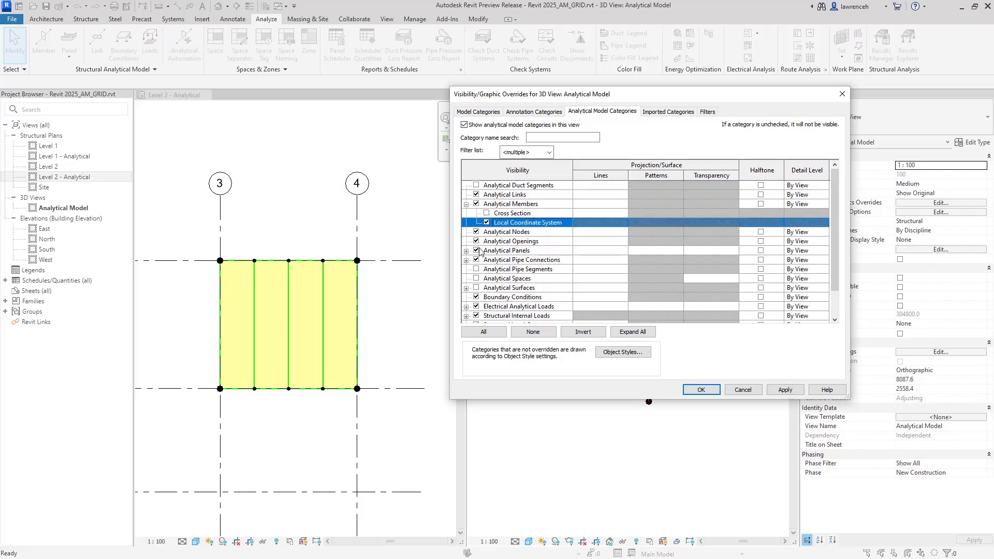
click(466, 252)
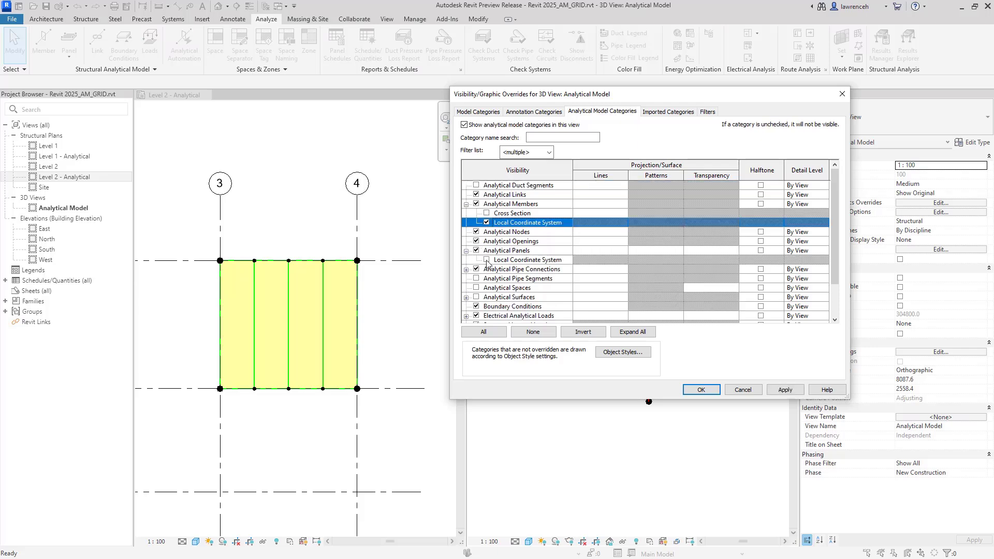
click(487, 260)
click(701, 389)
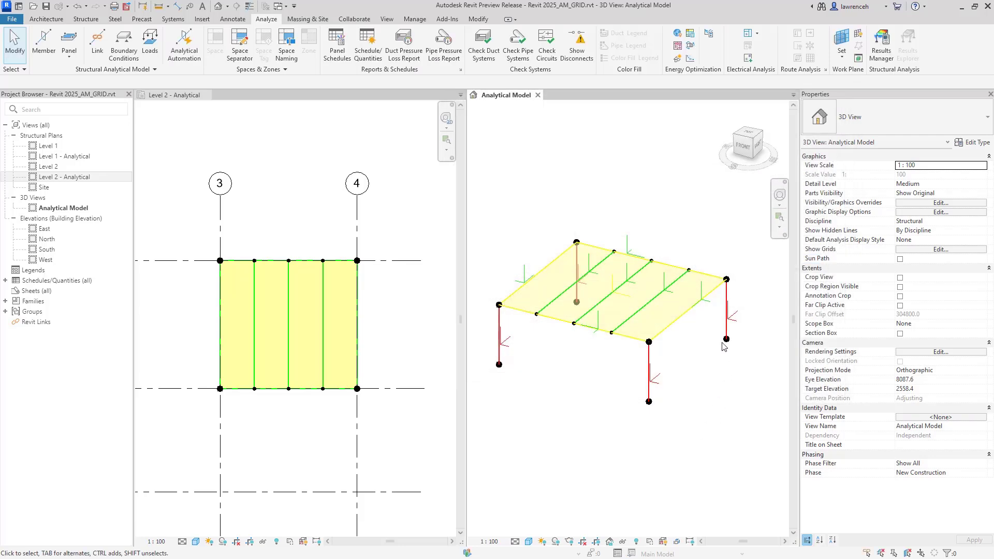
Flip the X axis of the local coordinate system of the analytical column at grid 4 and the upper horizontal grid.
click(727, 309)
scroll(741, 306, up, 5)
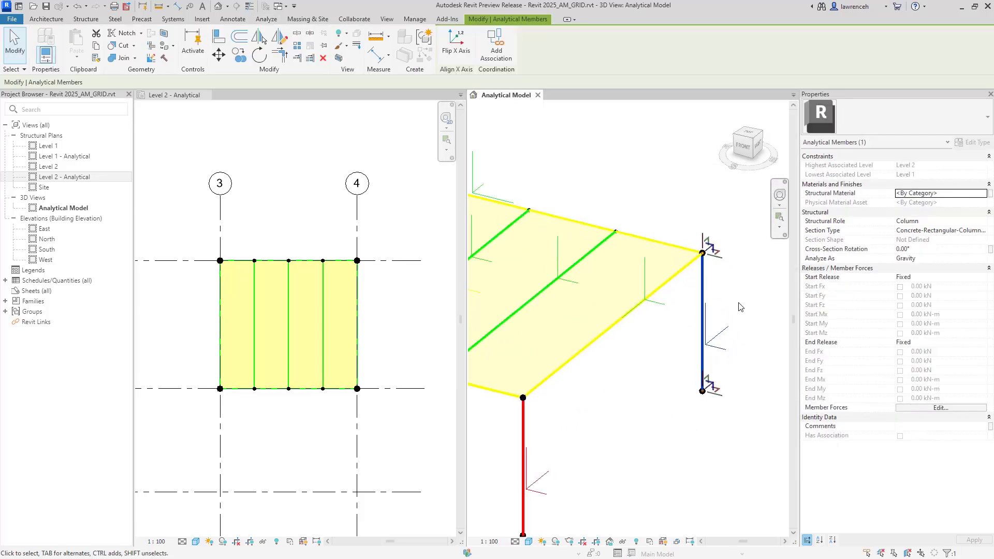
scroll(741, 306, up, 2)
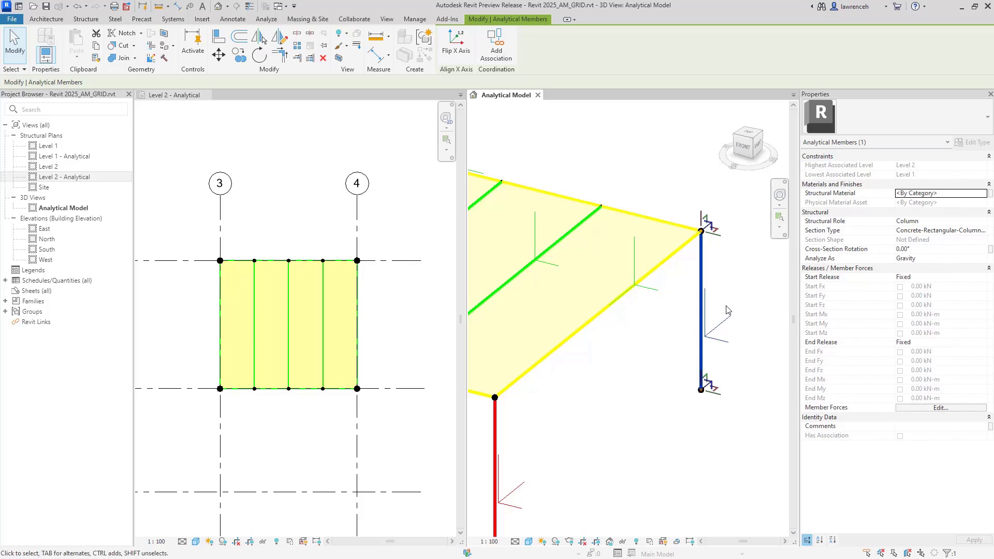
click(452, 58)
click(644, 345)
Flip the Z axis of the floor analytical panel's local coordinate system and flip it back.
scroll(645, 346, down, 1)
click(598, 335)
shift+middle_drag(617, 344, 716, 345)
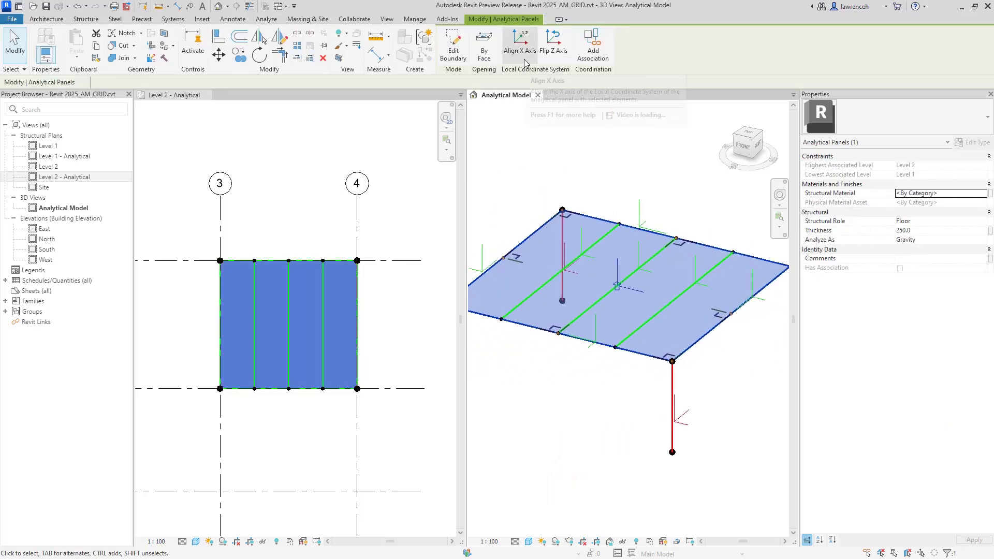
click(551, 61)
click(553, 62)
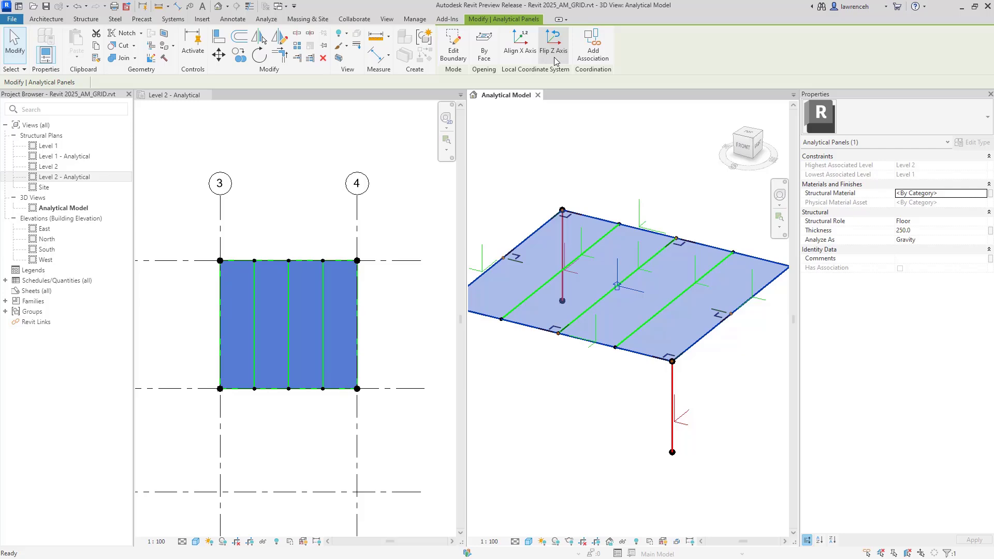
click(642, 169)
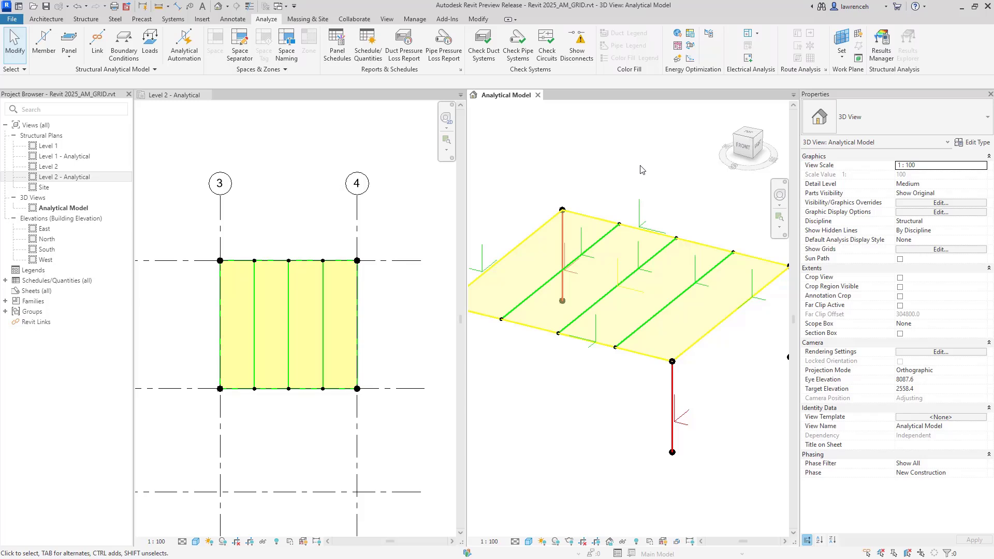
Split the inner analytical beam nearest grid 4 and the front analytical column at grid 4 with Split Element.
click(480, 20)
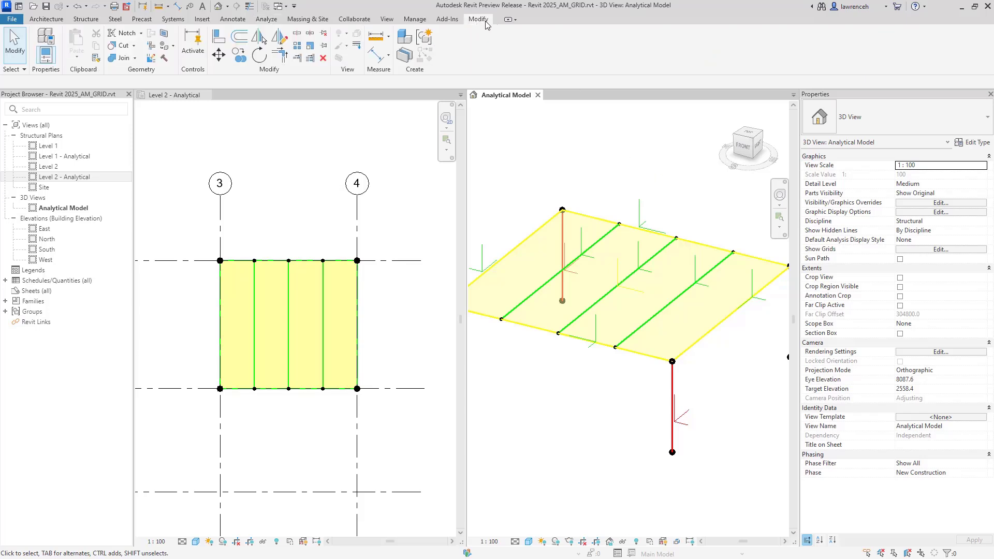
click(296, 33)
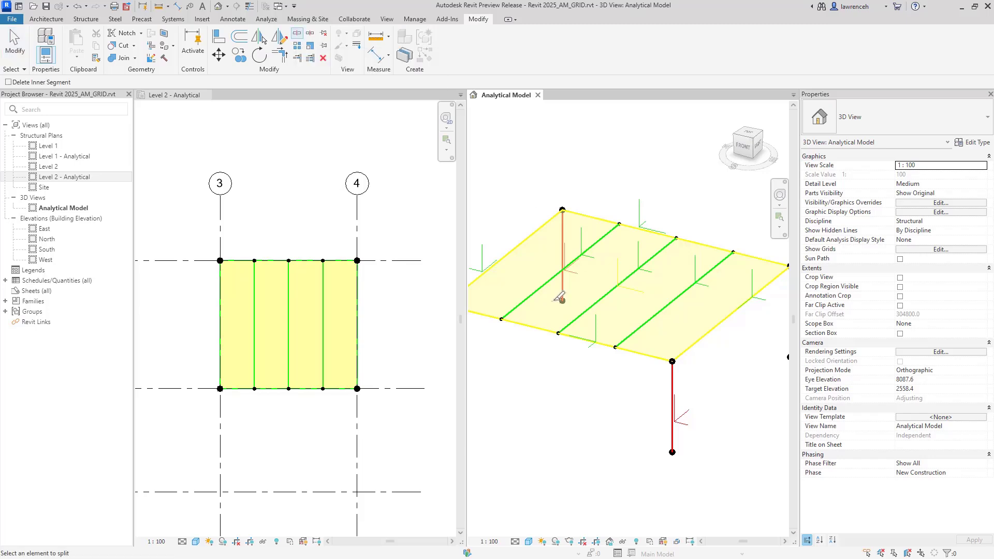
click(655, 315)
click(672, 389)
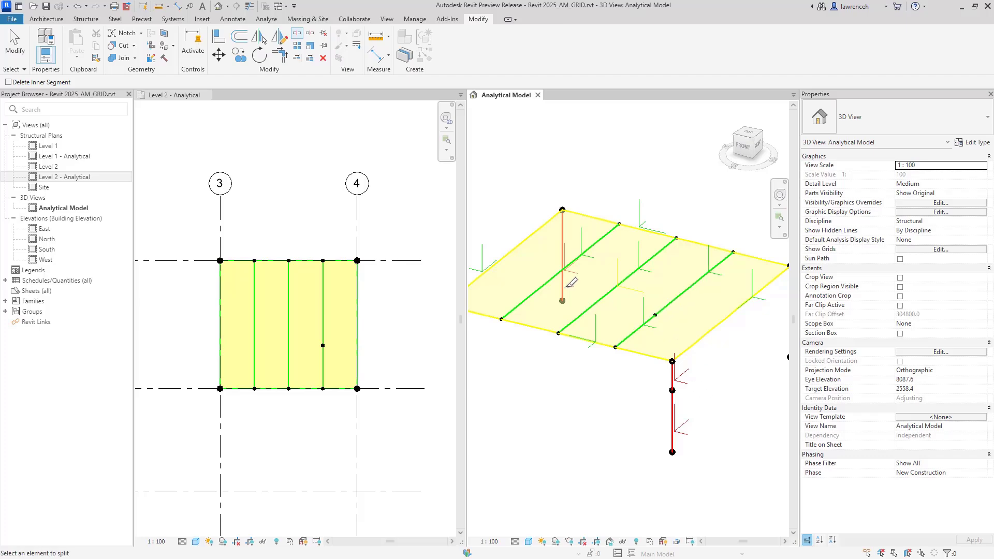
middle_drag(572, 401, 604, 385)
Draw a diagonal analytical member from the panel edge on grid 3 to a point beyond the panel's upper edge.
click(300, 289)
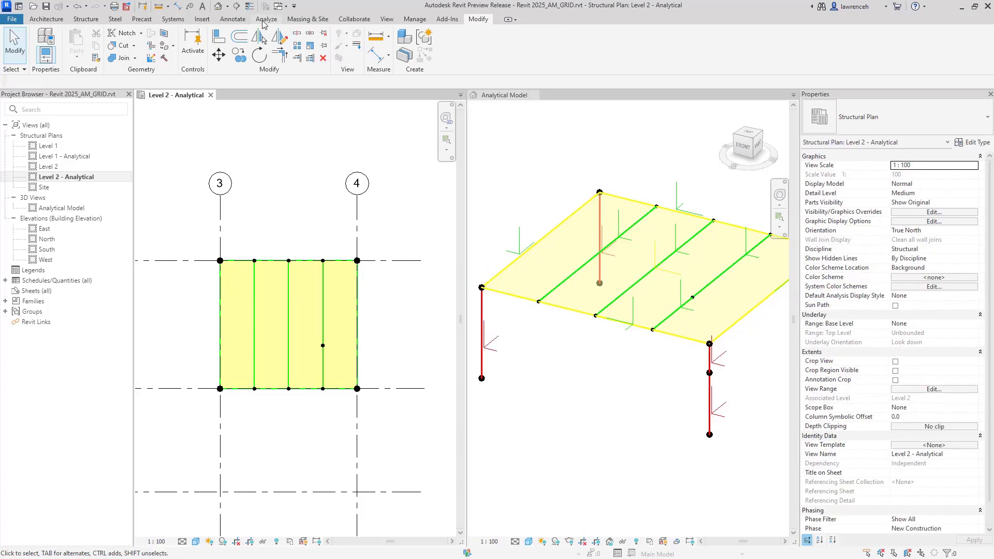
click(263, 21)
click(44, 41)
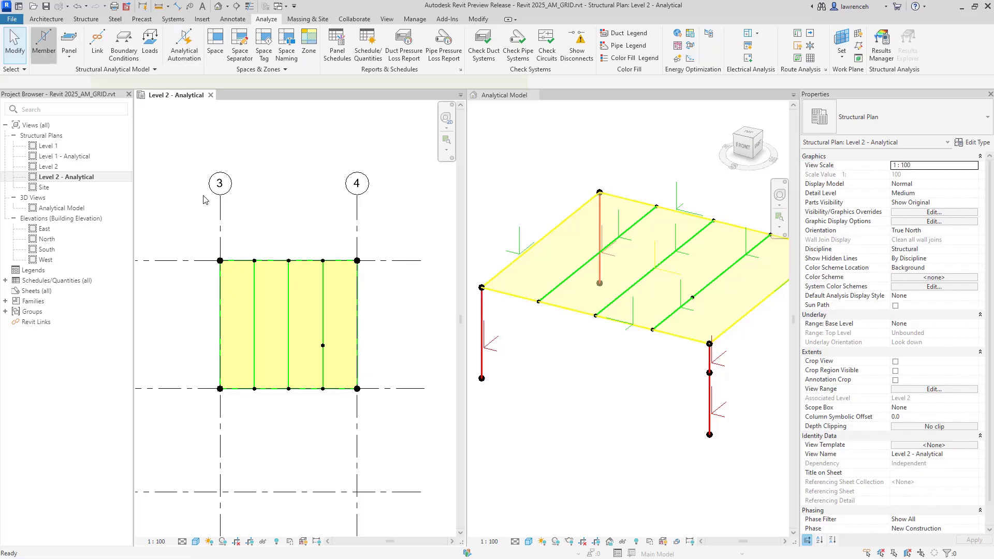
click(219, 321)
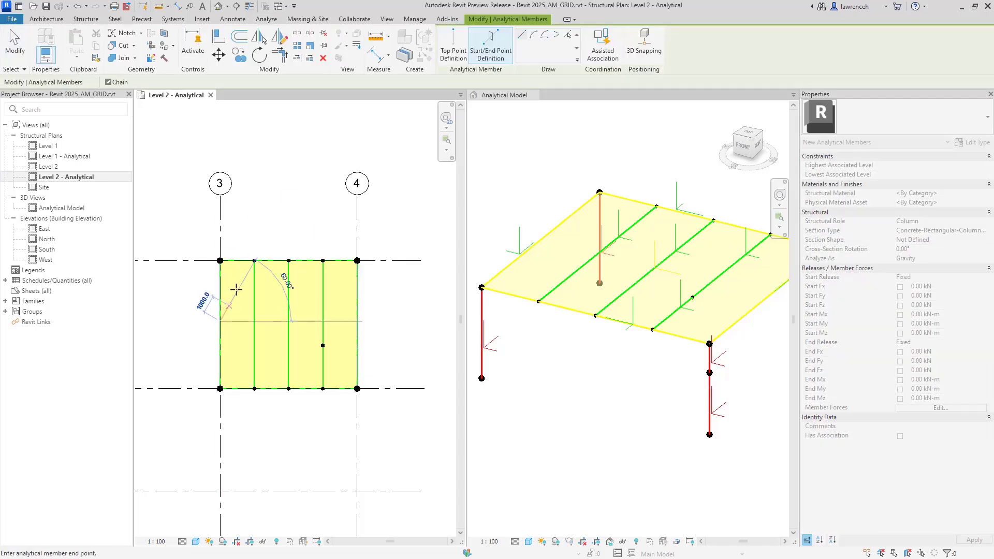
click(253, 241)
key(Escape)
key(Escape)
Trim the diagonal analytical member to the panel's upper edge with Trim/Extend Single Element.
scroll(243, 254, up, 3)
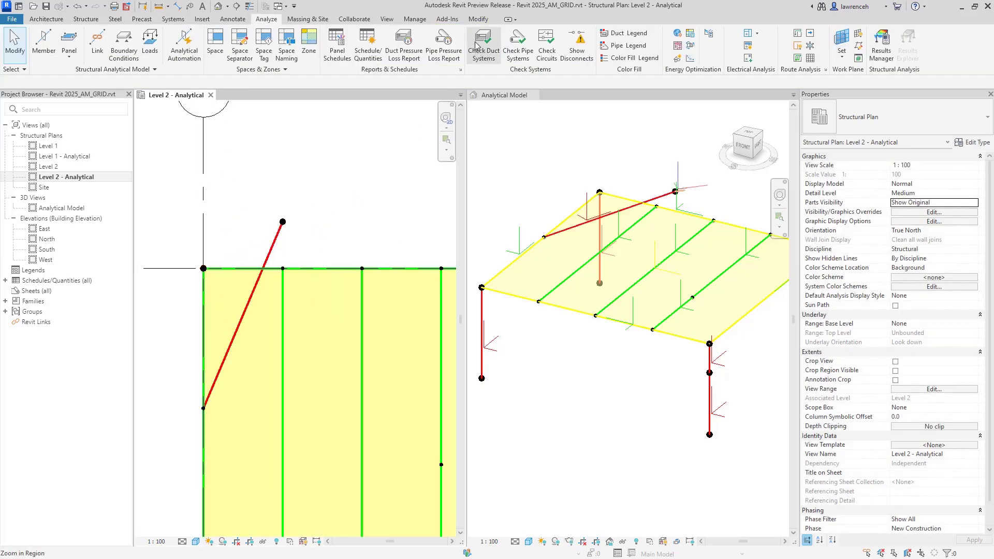
click(477, 20)
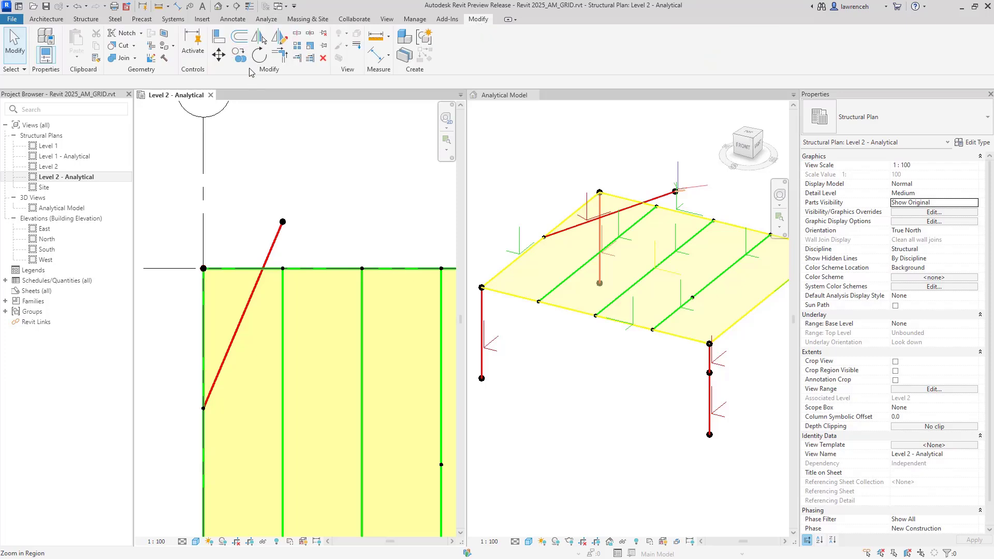
click(299, 59)
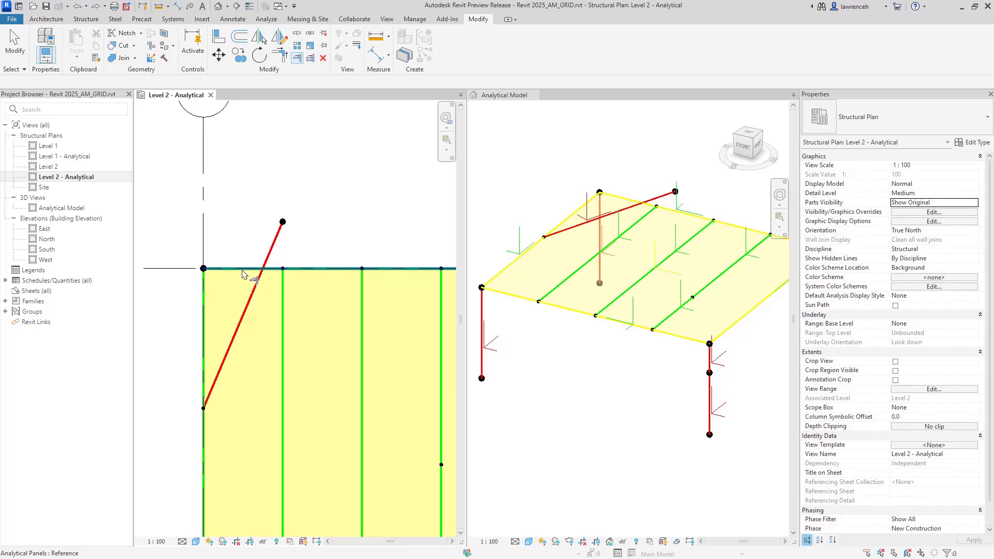
click(247, 290)
click(249, 301)
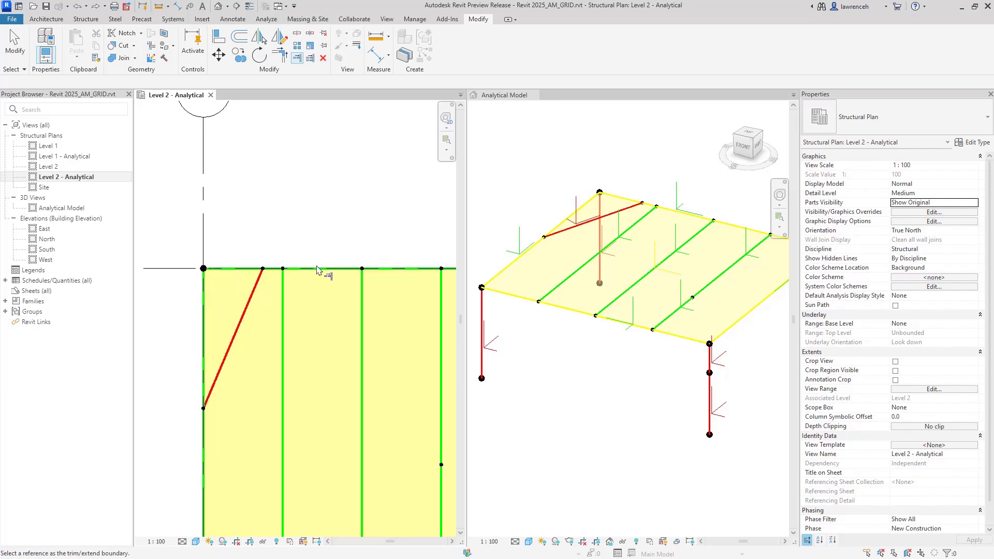
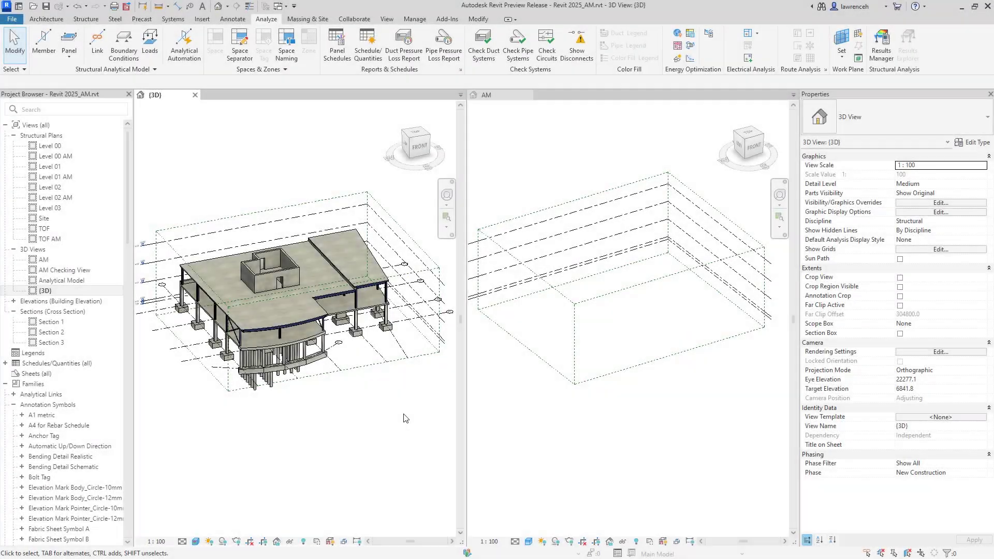
Examine the physical building model from below, the side and above, including the Level 02 slab, steel frame and core walls.
shift+middle_drag(406, 418, 220, 258)
scroll(296, 301, up, 6)
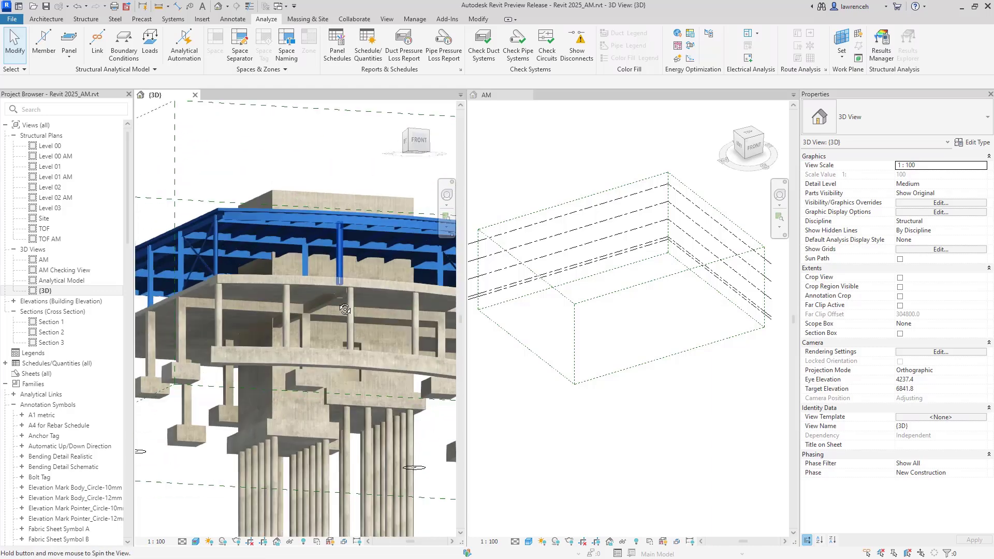
shift+middle_drag(298, 310, 302, 325)
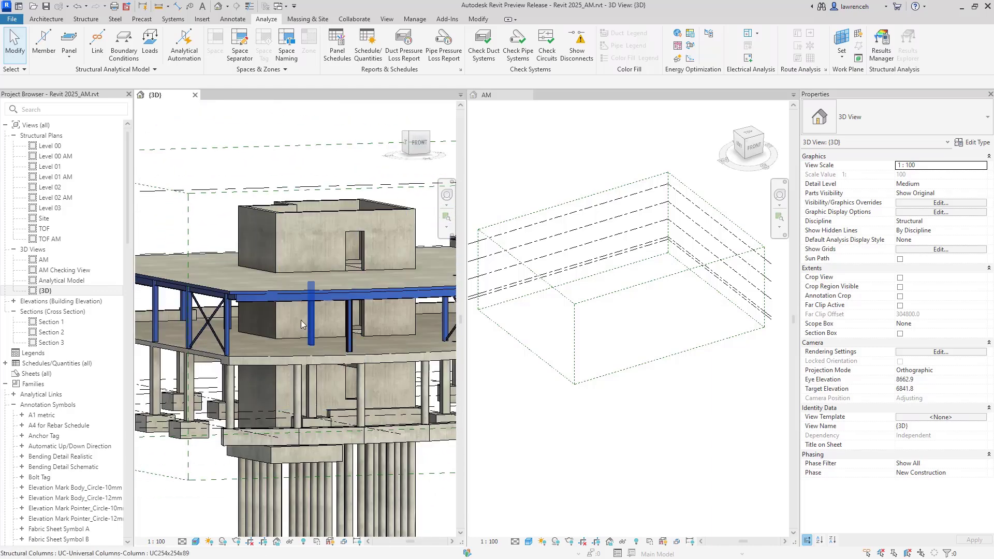
click(239, 296)
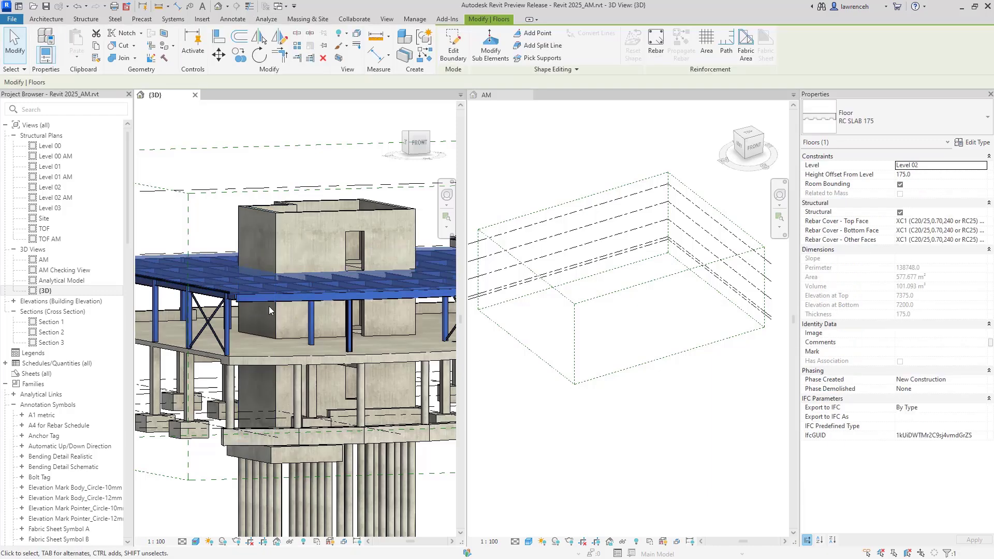
key(Escape)
shift+middle_drag(206, 223, 318, 355)
scroll(318, 355, down, 3)
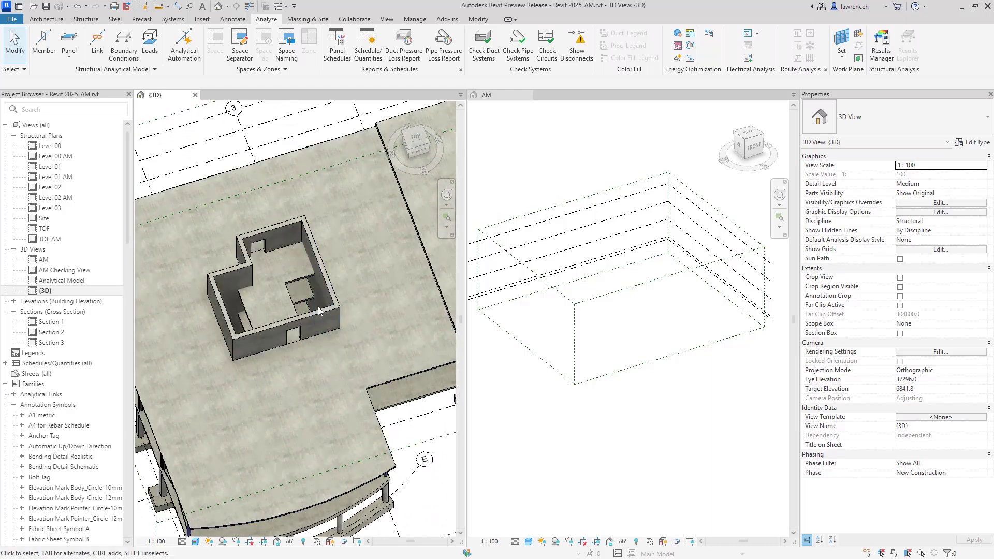
shift+middle_drag(242, 282, 313, 297)
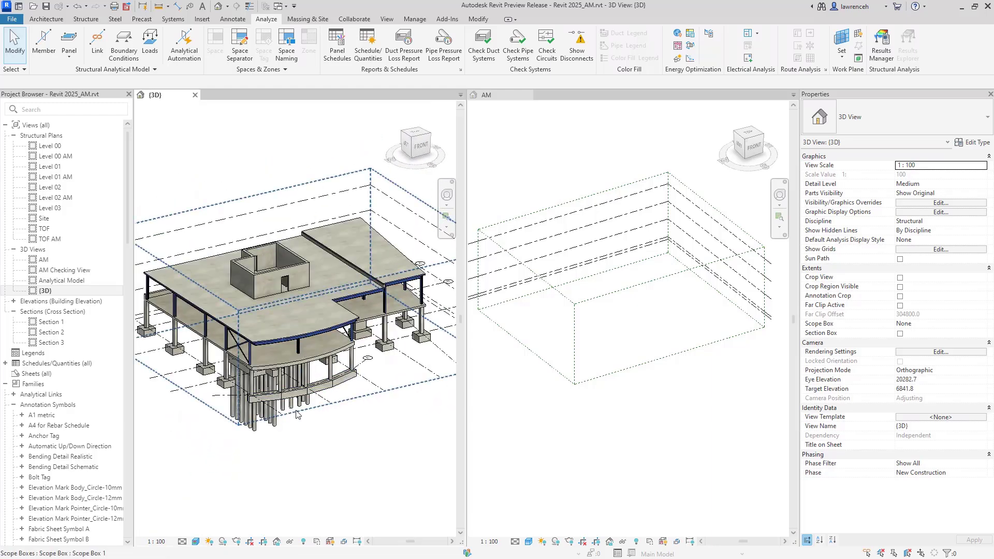
click(313, 386)
key(Escape)
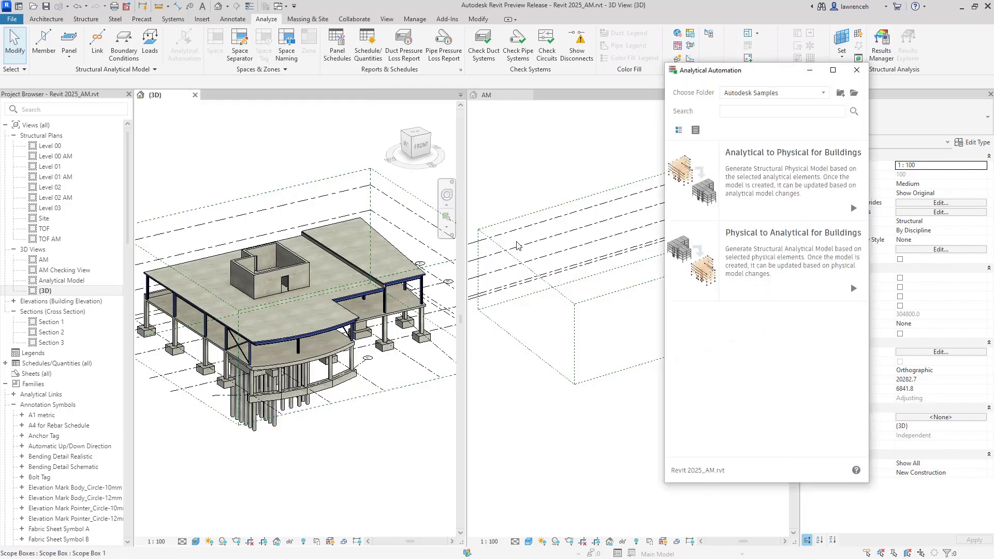
Open the Physical to Analytical for Buildings script in Analytical Automation and select the whole building as its physical elements.
mouse_move(725, 266)
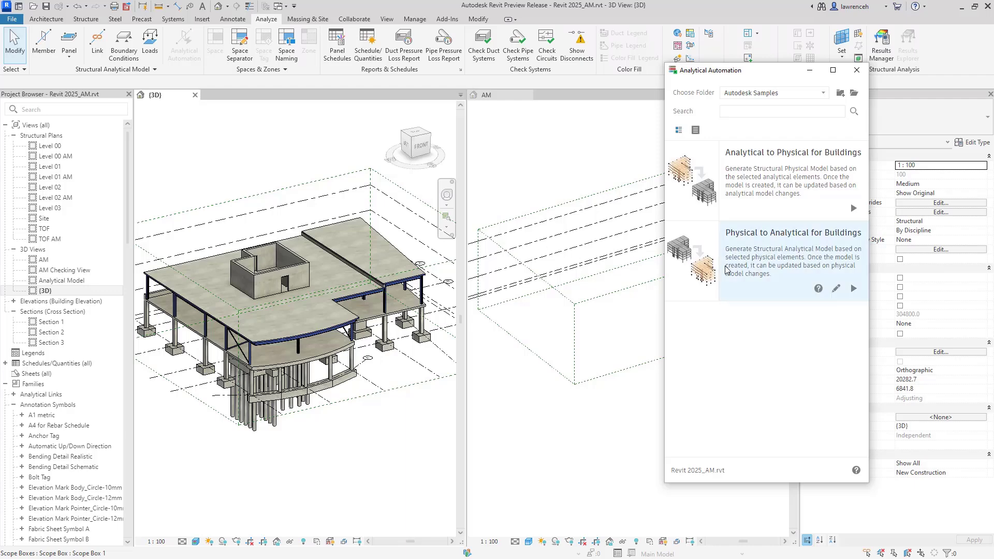
click(771, 263)
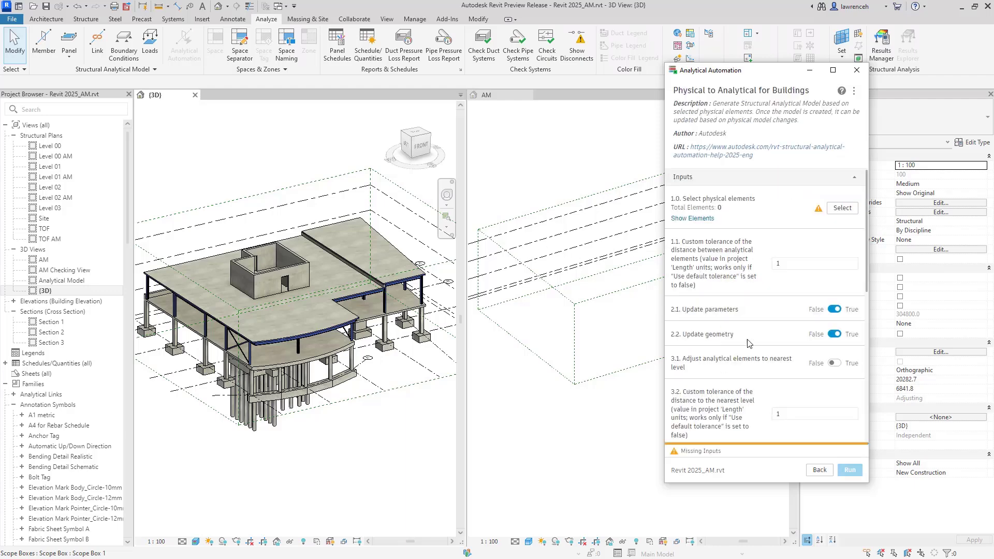
click(842, 209)
scroll(290, 300, down, 2)
drag(173, 194, 405, 430)
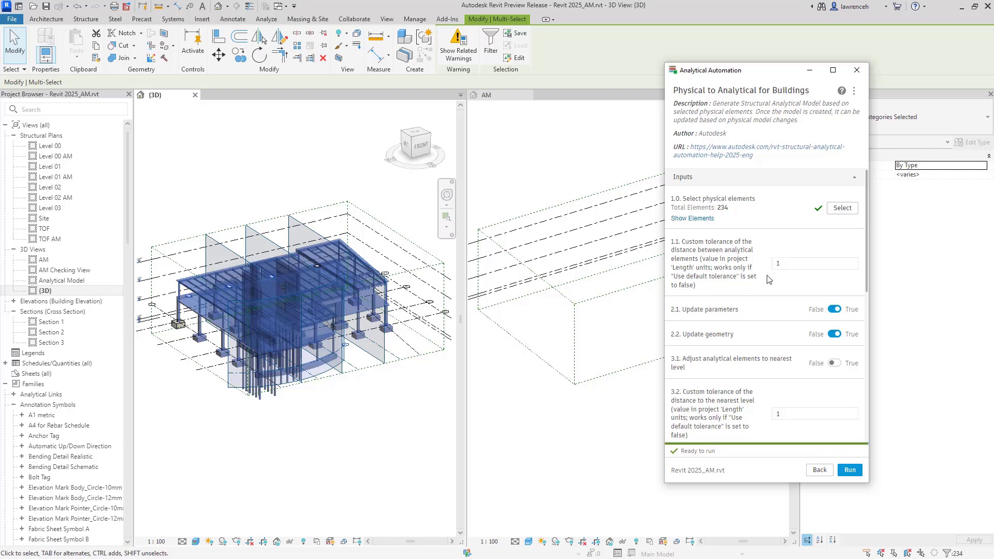
Set the custom tolerances for element distance and nearest level distance to 300, run the script and close Analytical Automation.
click(779, 263)
double_click(782, 413)
click(849, 469)
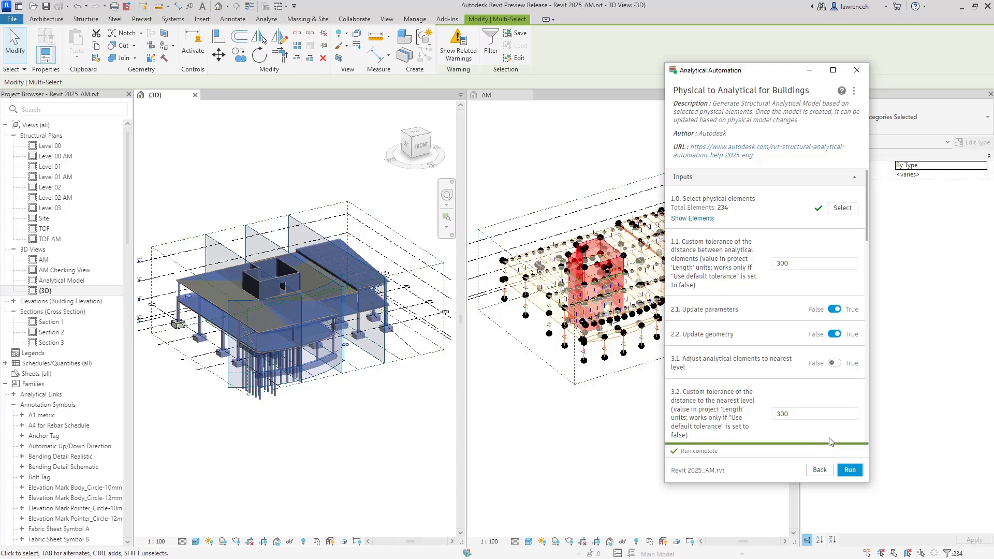
click(857, 71)
Inspect the generated analytical model in the AM view, especially the panels and openings around the core walls.
shift+middle_drag(679, 437, 612, 344)
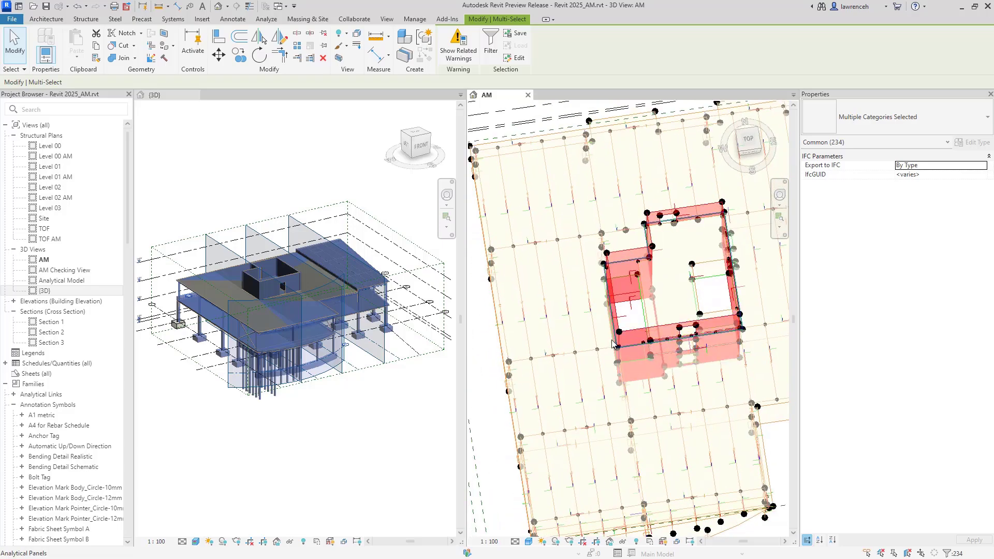
scroll(612, 344, up, 5)
scroll(573, 330, down, 4)
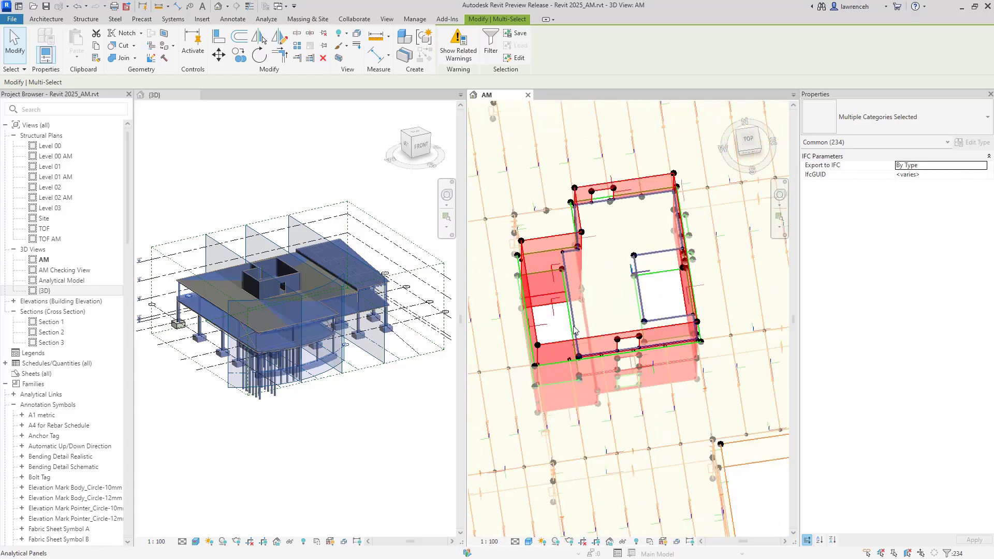
scroll(573, 329, down, 3)
shift+middle_drag(573, 329, 685, 448)
click(676, 454)
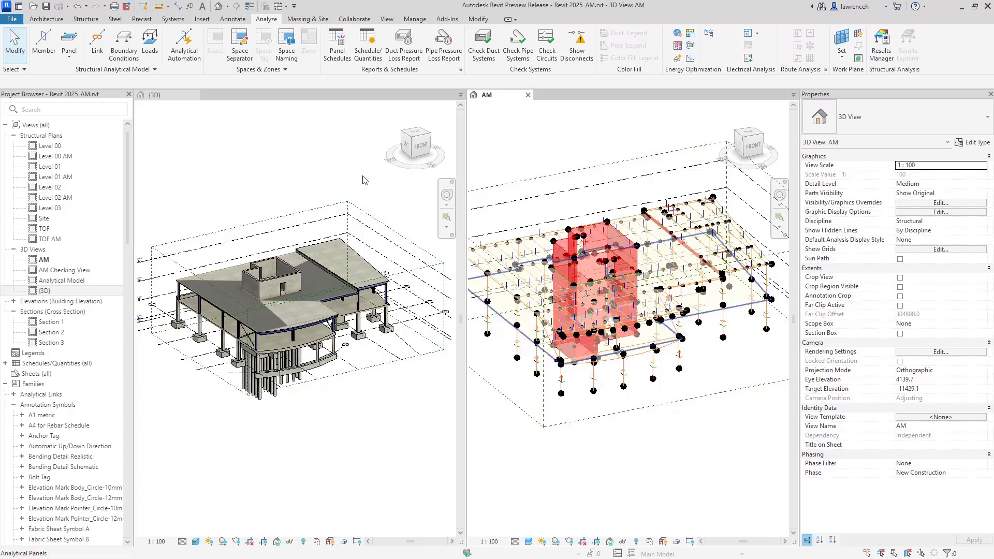
click(287, 186)
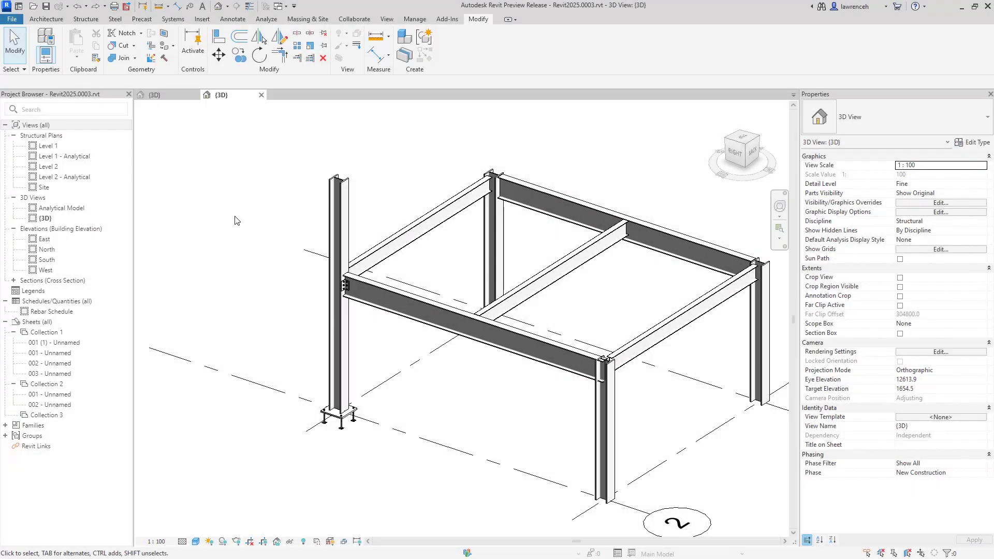
Split the tall steel column with the base plate just above its beam connection using Split Element.
scroll(347, 414, up, 5)
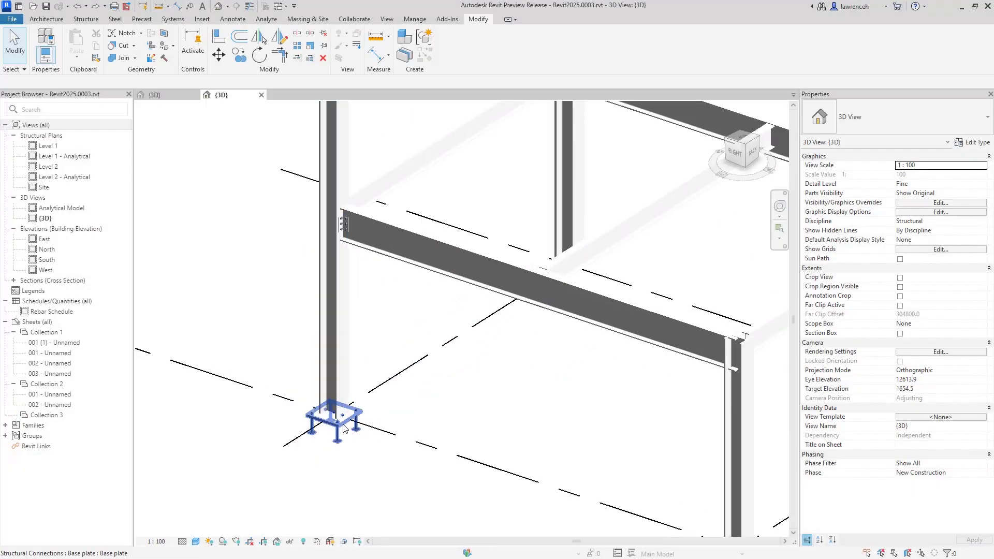
scroll(468, 294, down, 5)
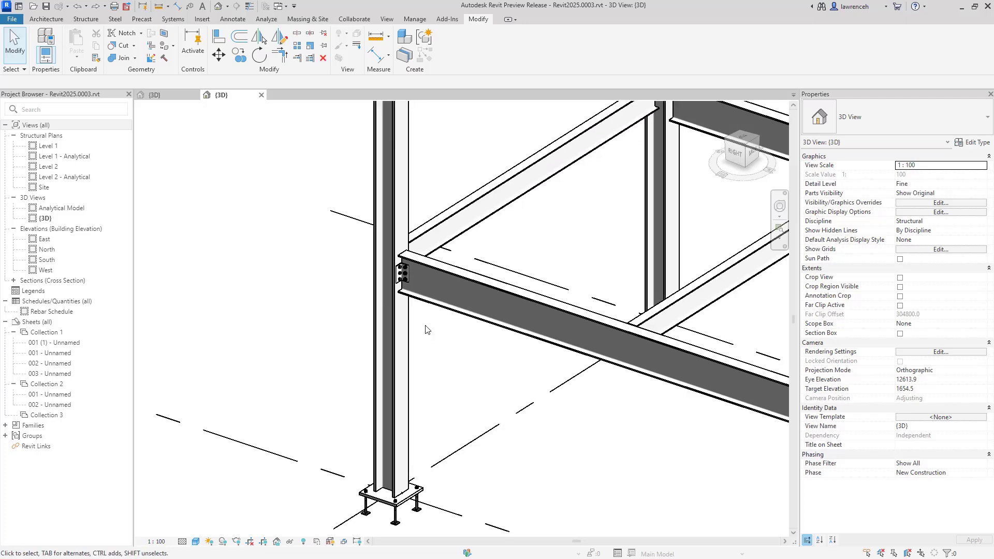
shift+middle_drag(437, 233, 440, 176)
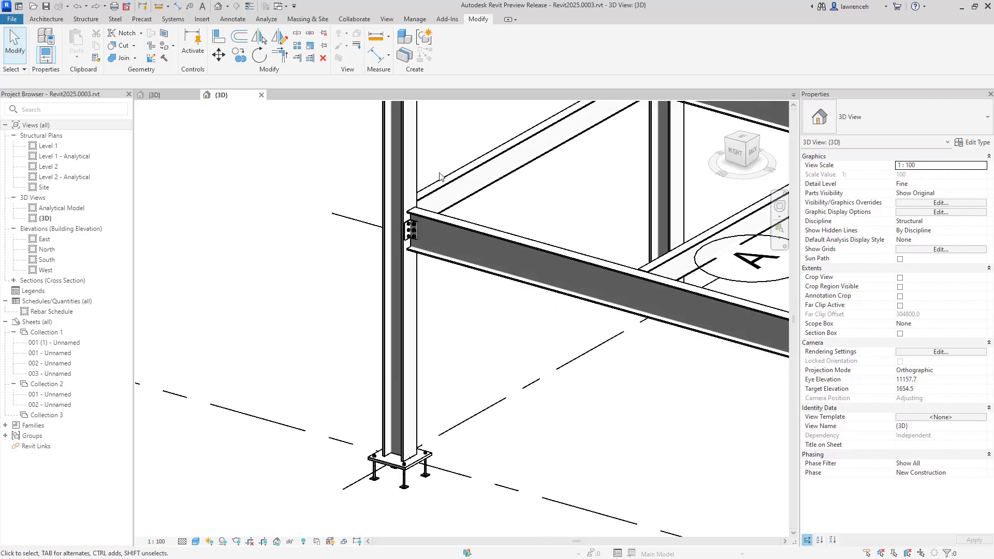
scroll(437, 197, up, 3)
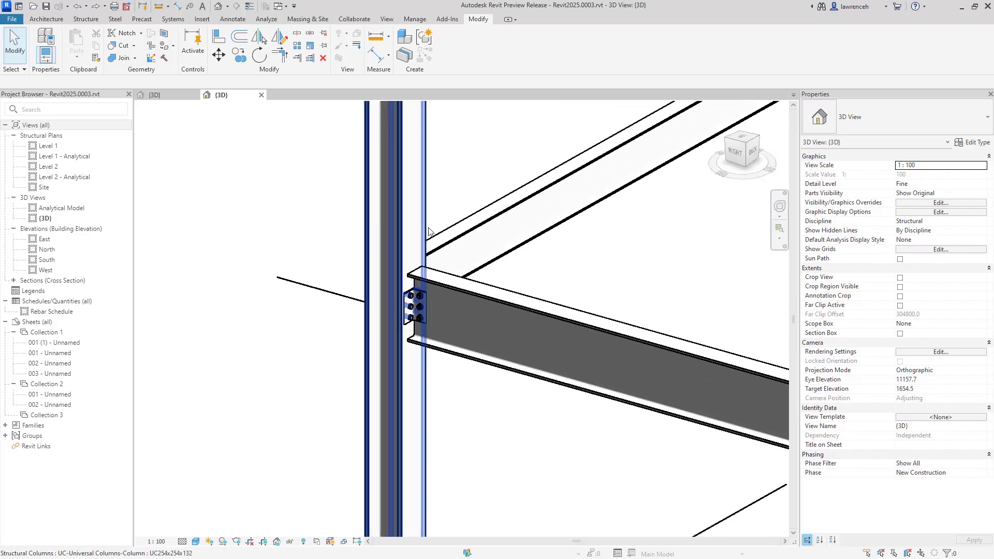
click(298, 34)
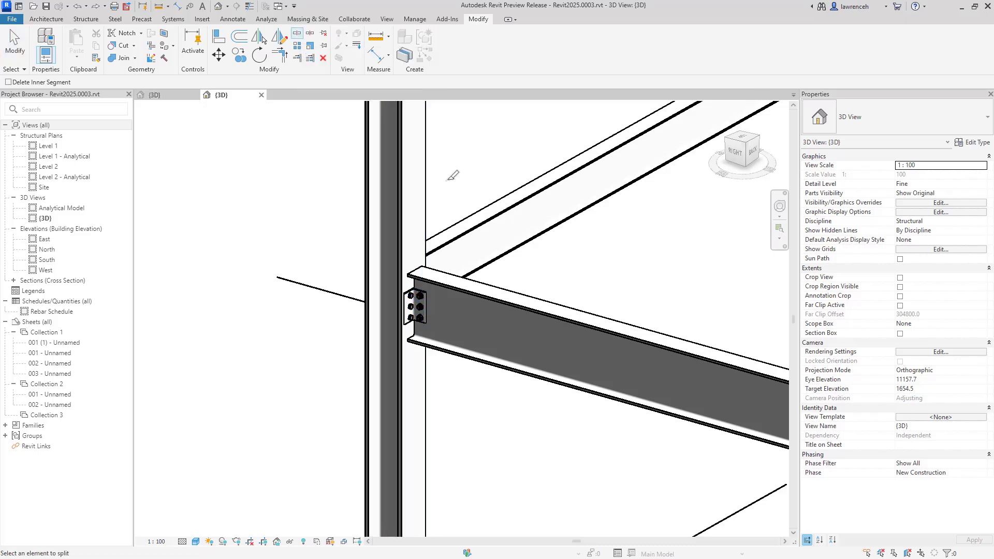
click(426, 230)
key(Escape)
key(Escape)
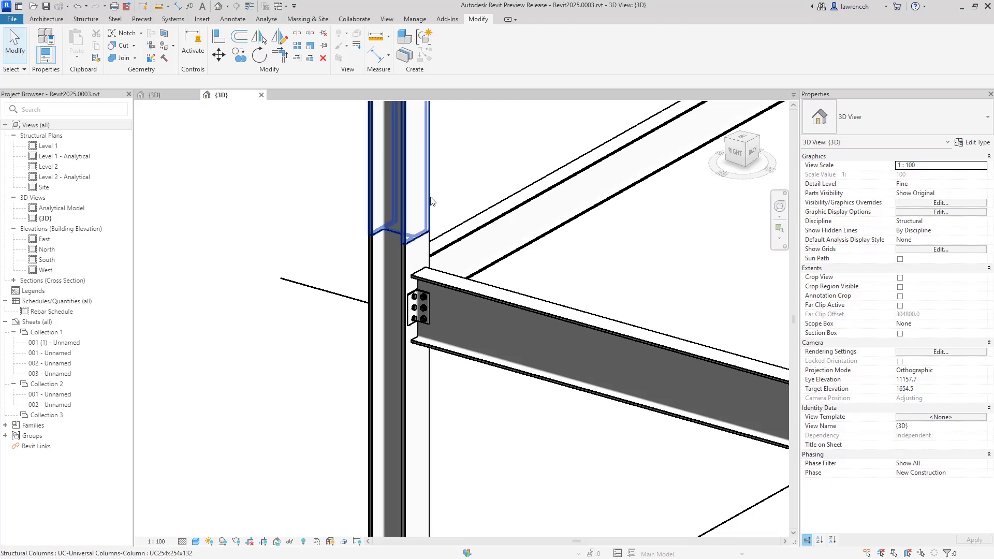
Select the upper and lower column segments and create a structural connection between them.
click(430, 201)
ctrl+click(404, 259)
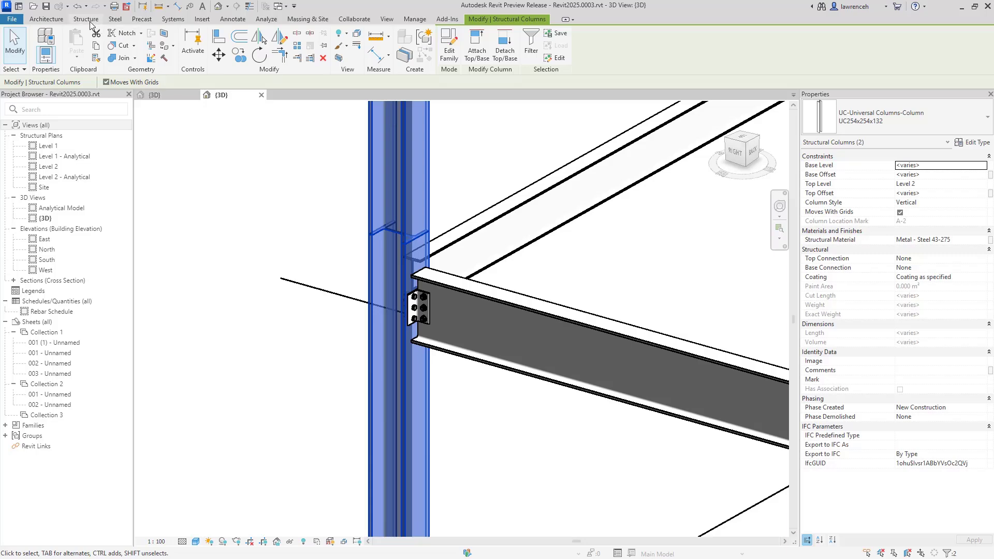
click(115, 19)
click(48, 43)
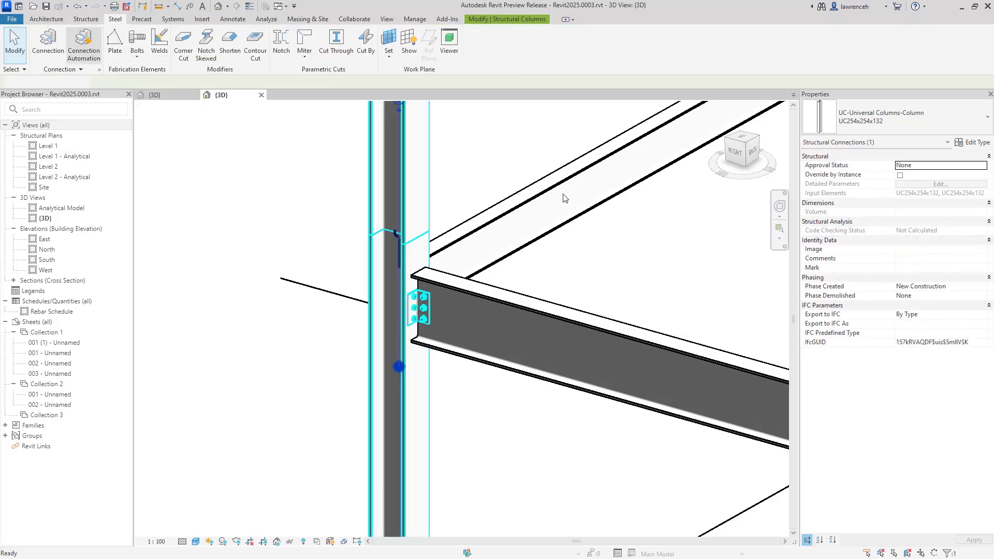
Search the connection types for "splice" and change the new column connection to Front plate splice.
click(887, 118)
text(sp)
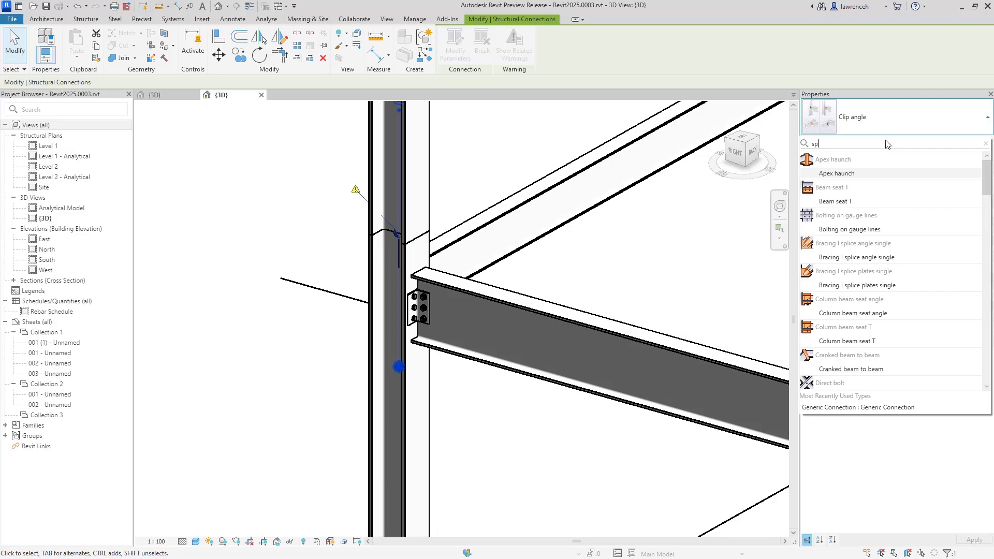
text(lice)
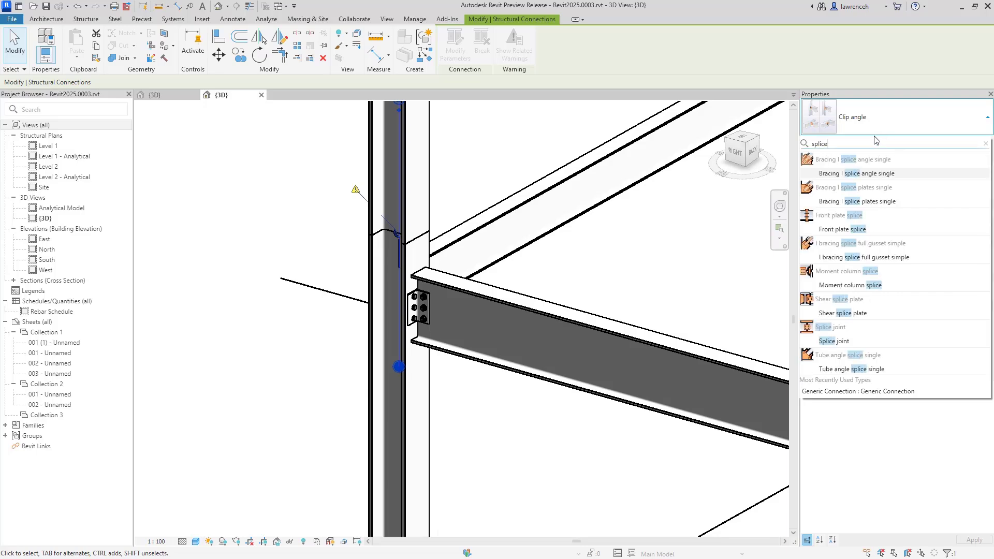
click(870, 173)
click(663, 284)
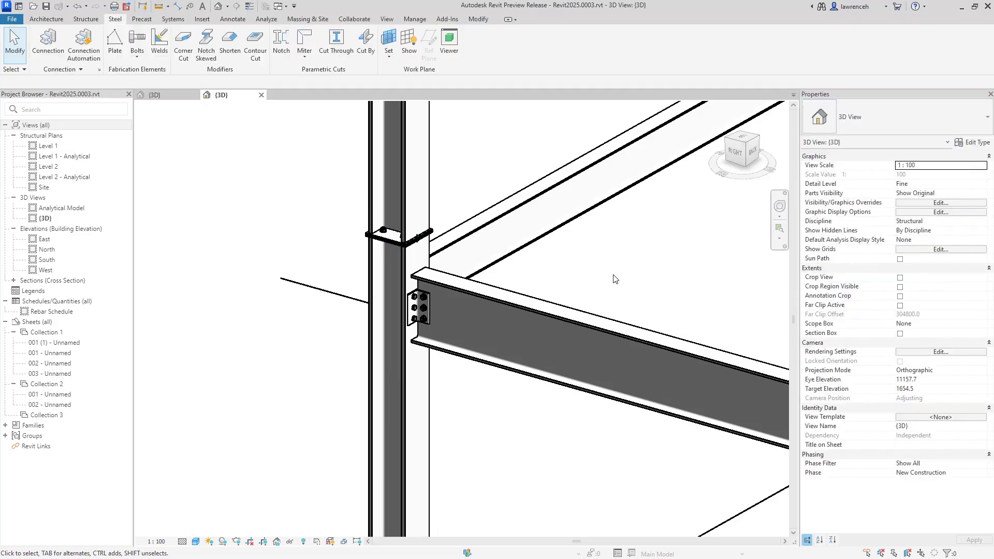
scroll(437, 227, up, 2)
scroll(438, 228, down, 4)
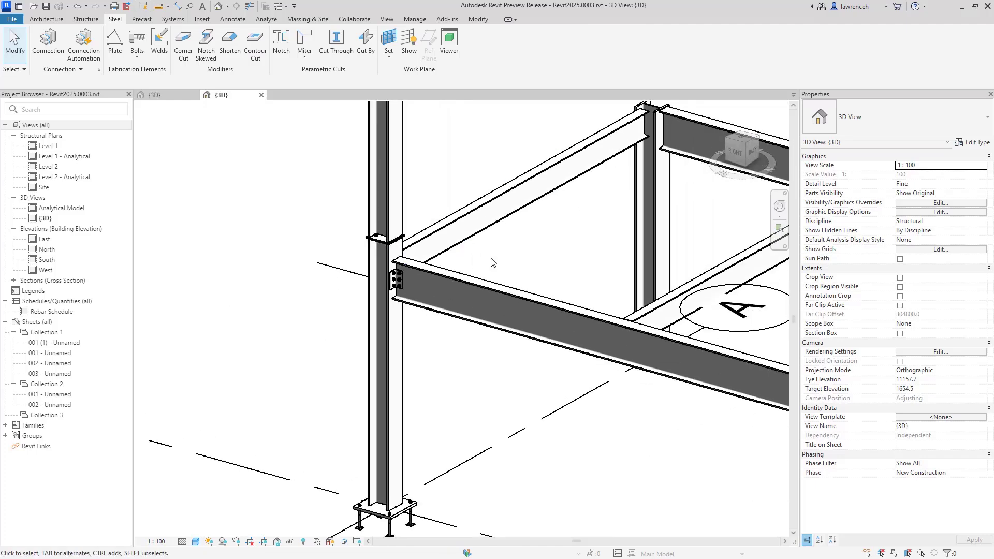